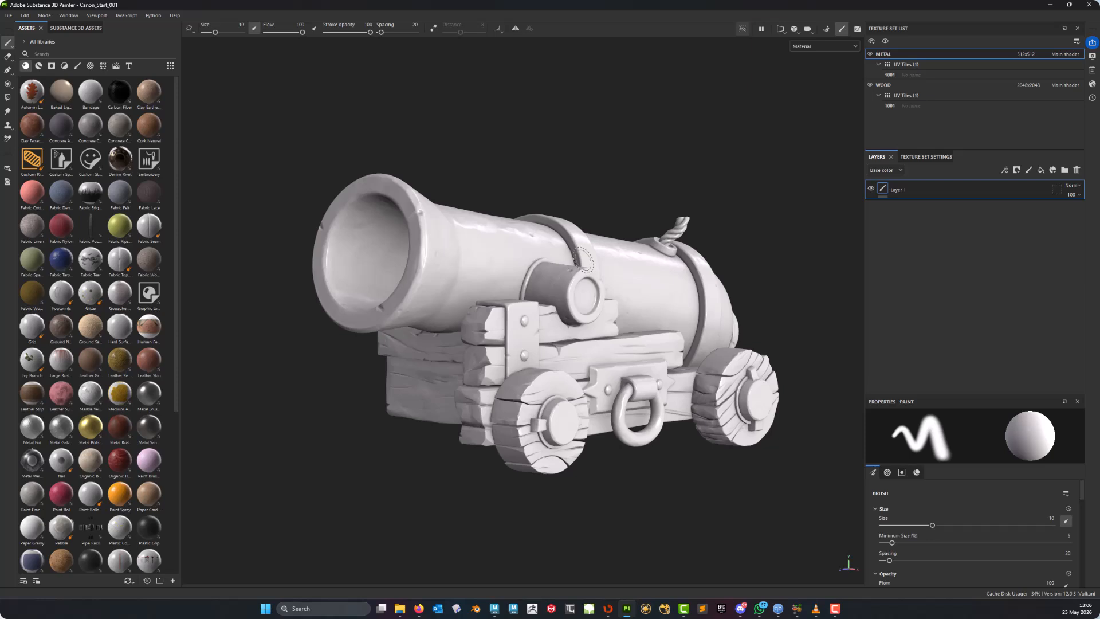
- Examine the untextured cannon model from different angles
{"action": "mouse_move", "coordinate": [680, 294]}
{"action": "middle_mouse_down", "text": "alt"}
{"action": "mouse_move", "coordinate": [585, 310]}
{"action": "mouse_move", "coordinate": [689, 299]}
{"action": "mouse_move", "coordinate": [665, 270]}
{"action": "mouse_move", "coordinate": [676, 275]}
{"action": "mouse_move", "coordinate": [679, 252]}
{"action": "middle_mouse_up", "text": "alt"}
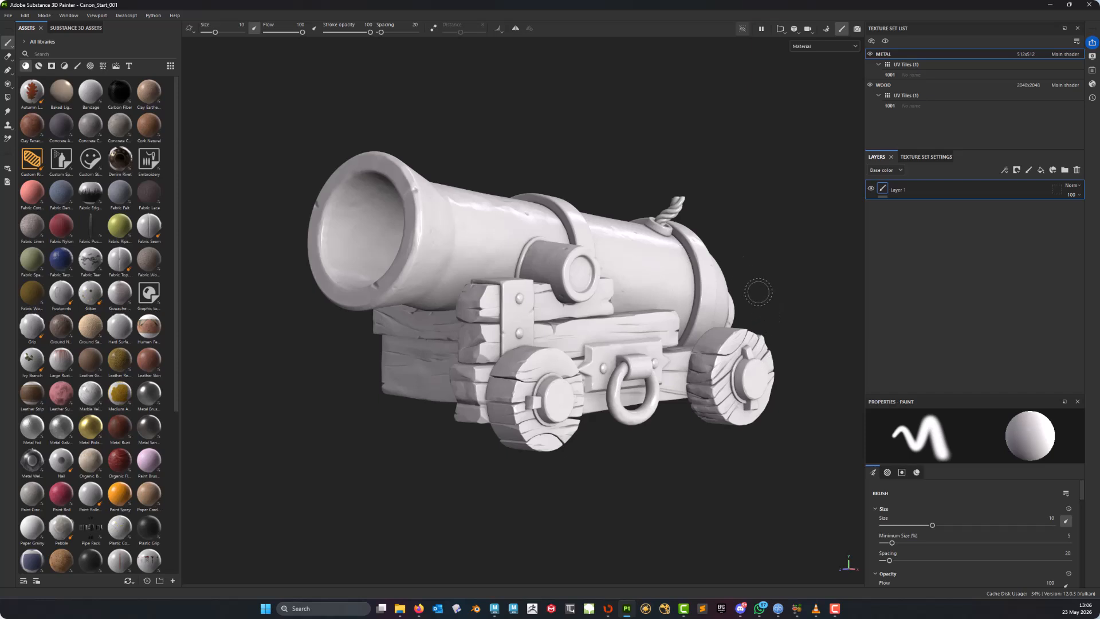
{"action": "middle_click_drag", "start_coordinate": [723, 285], "coordinate": [683, 296]}
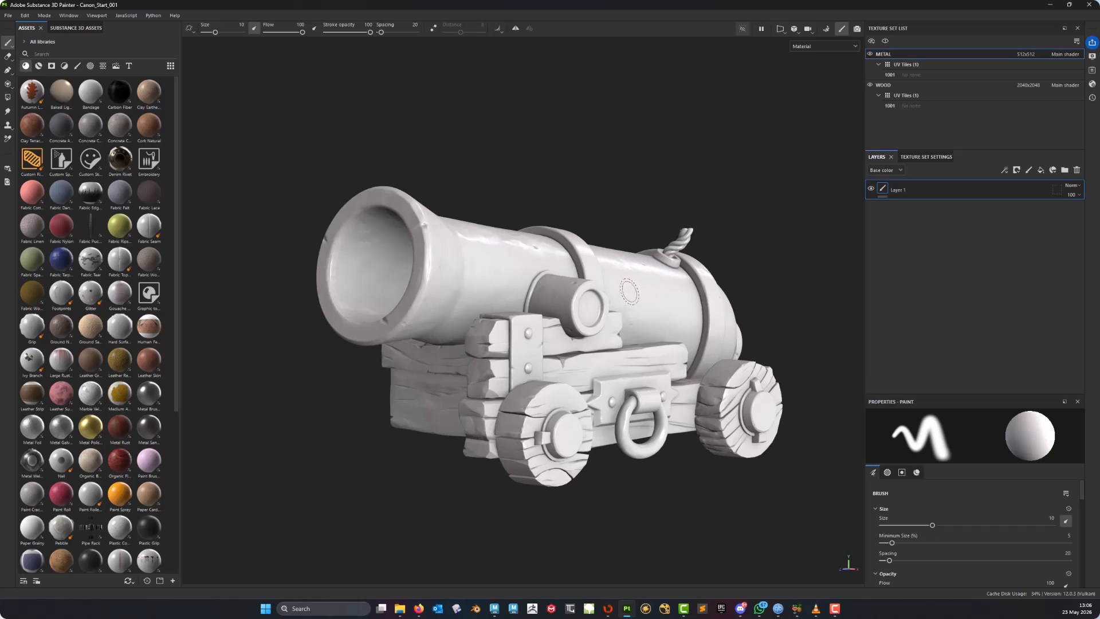
{"action": "left_click_drag", "start_coordinate": [629, 290], "coordinate": [596, 296], "text": "alt"}
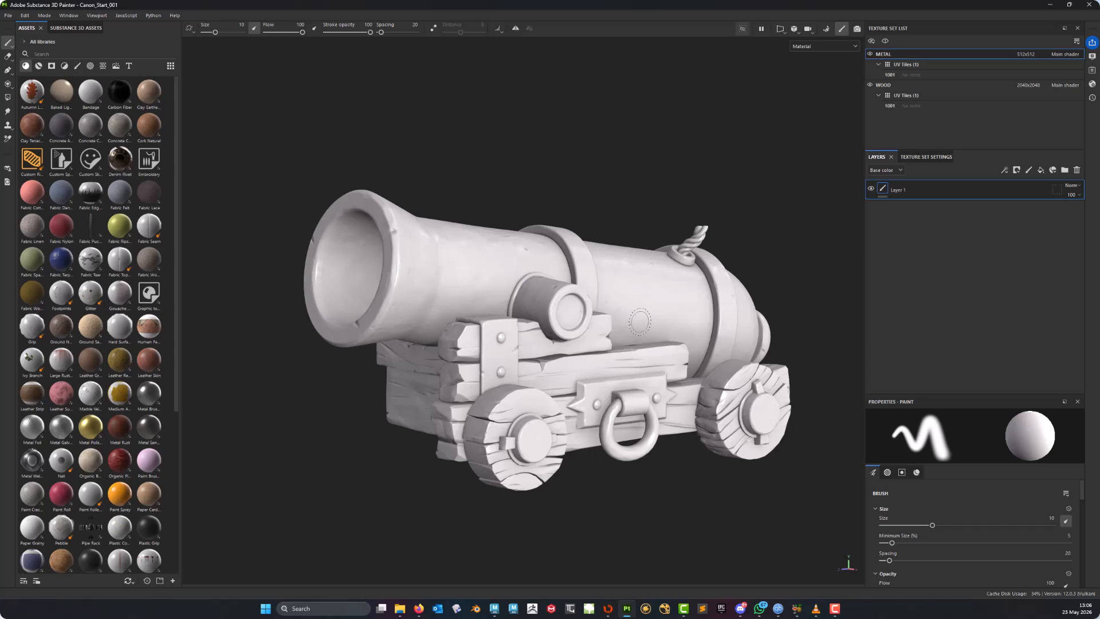
{"action": "middle_click_drag", "start_coordinate": [626, 354], "coordinate": [612, 338]}
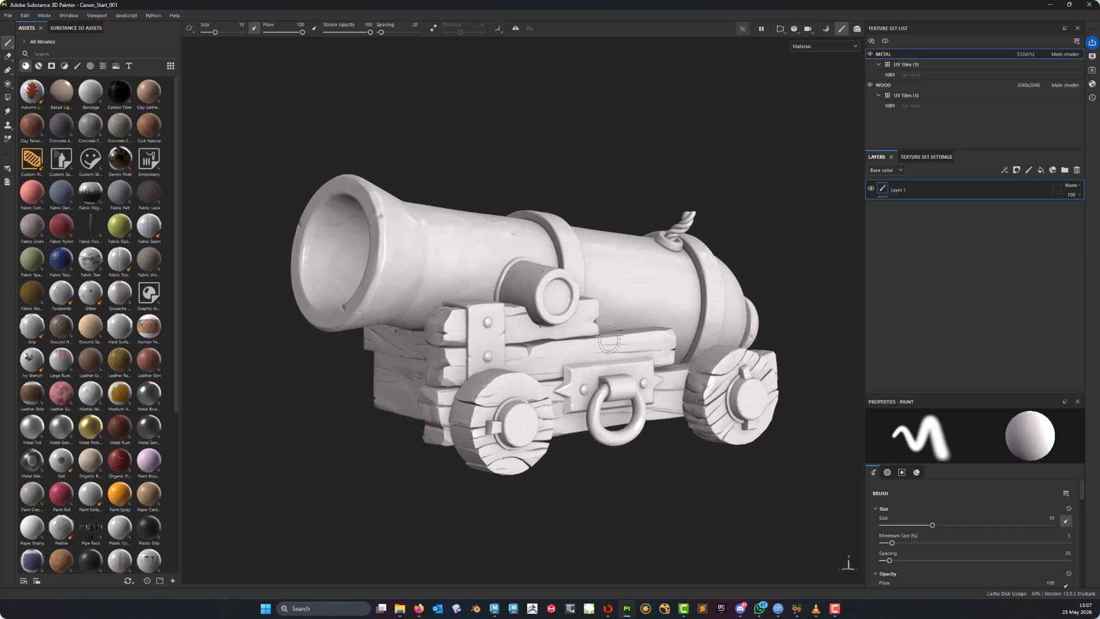
{"action": "middle_click_drag", "start_coordinate": [640, 206], "coordinate": [633, 235], "text": "alt"}
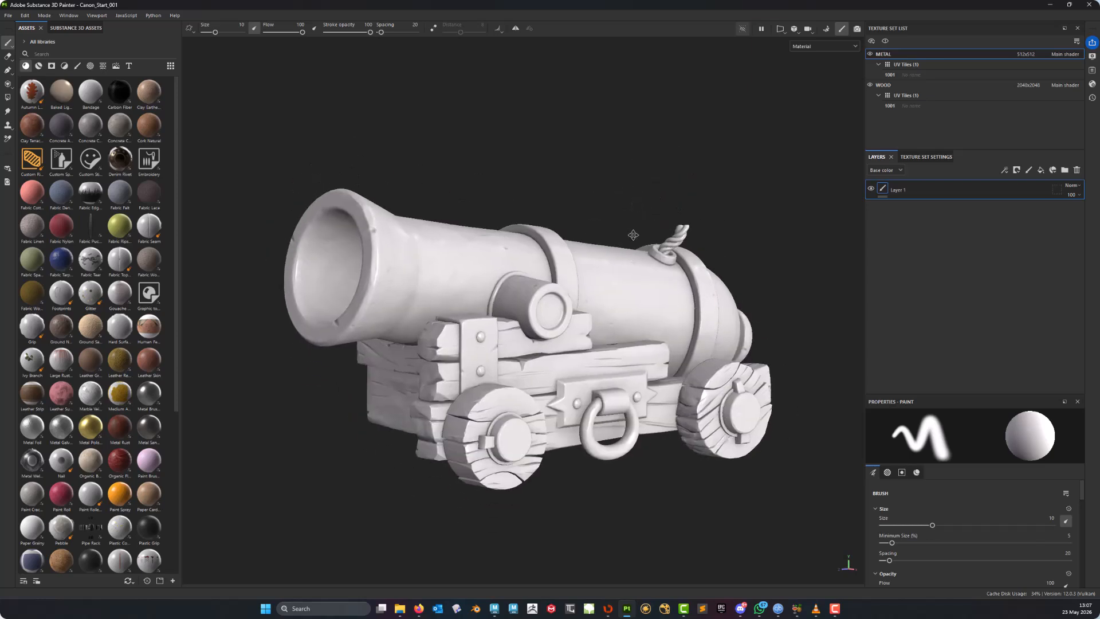
{"action": "middle_click_drag", "start_coordinate": [586, 309], "coordinate": [590, 247], "text": "alt"}
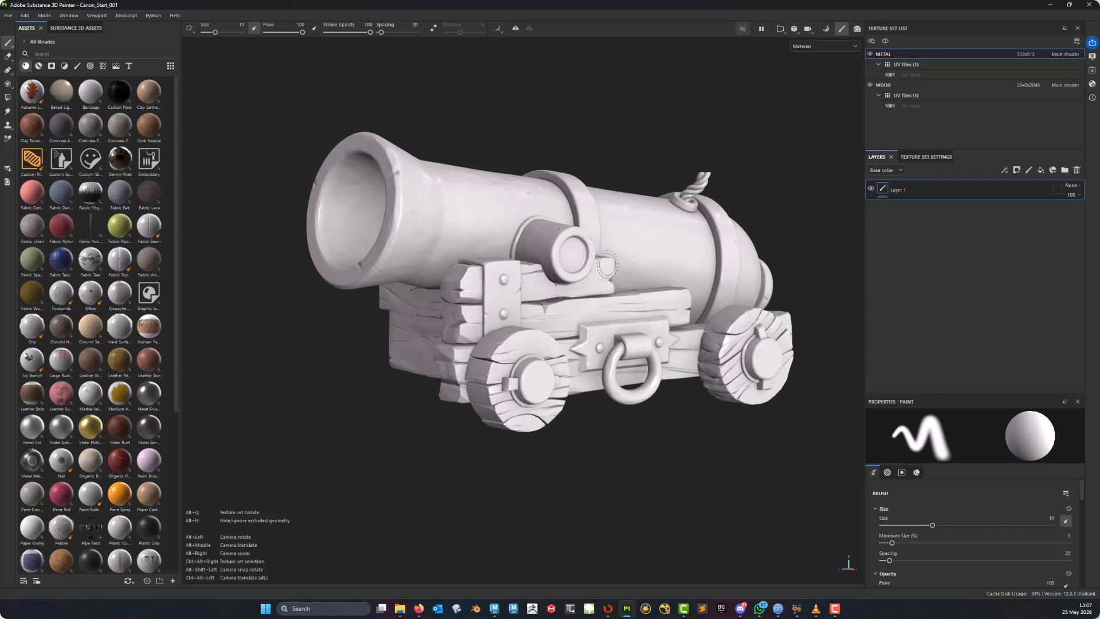
{"action": "middle_click_drag", "start_coordinate": [605, 264], "coordinate": [593, 256], "text": "alt"}
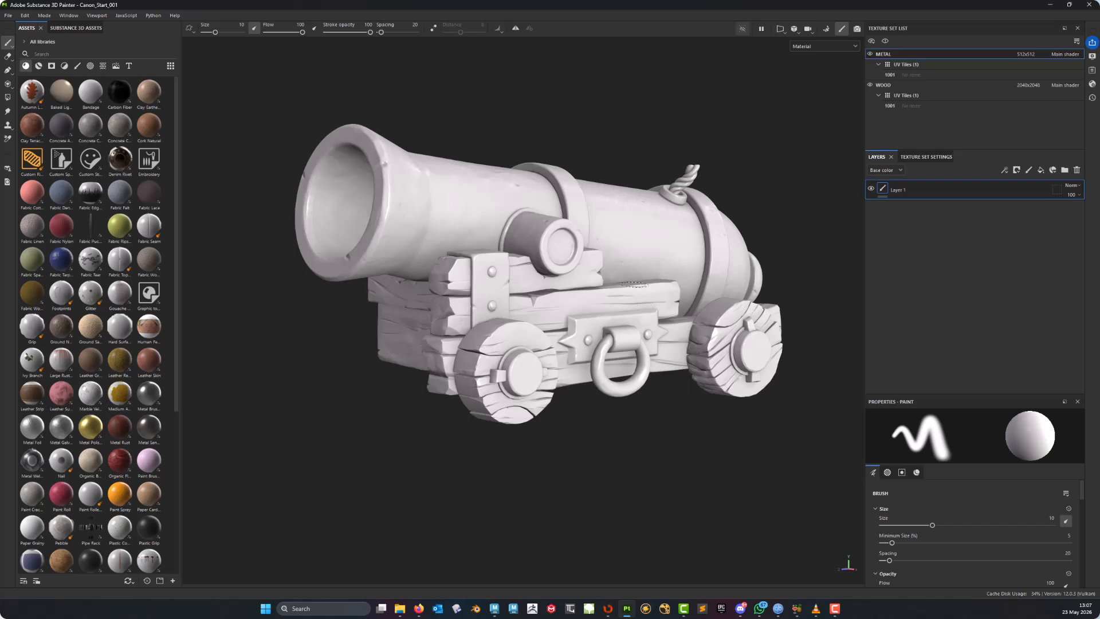
{"action": "mouse_move", "coordinate": [640, 299]}
{"action": "middle_mouse_down", "text": "alt"}
{"action": "mouse_move", "coordinate": [652, 317]}
{"action": "mouse_move", "coordinate": [646, 309]}
{"action": "middle_mouse_up", "text": "alt"}
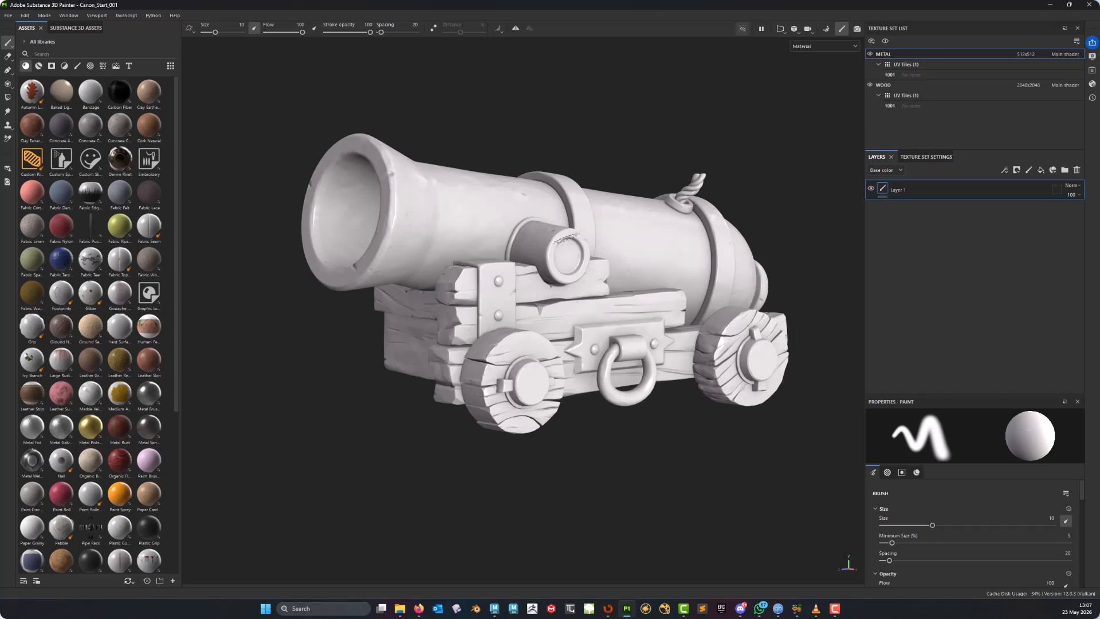
{"action": "middle_click_drag", "start_coordinate": [646, 304], "coordinate": [599, 295], "text": "alt"}
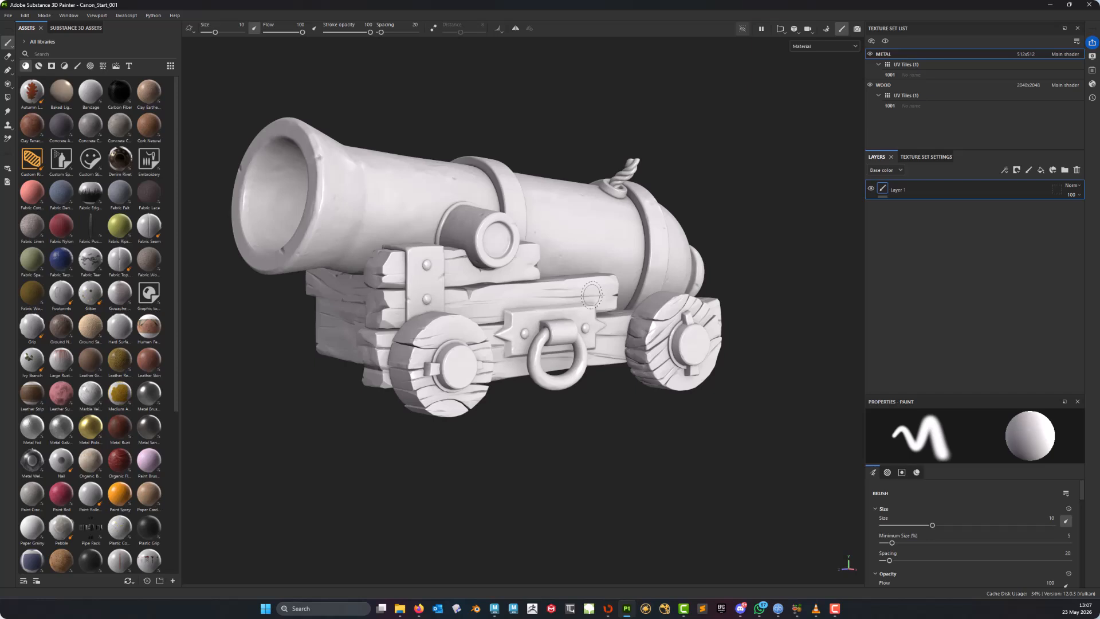
{"action": "mouse_move", "coordinate": [607, 213]}
{"action": "middle_mouse_down", "text": "alt"}
{"action": "mouse_move", "coordinate": [648, 257]}
{"action": "mouse_move", "coordinate": [613, 294]}
{"action": "middle_mouse_up", "text": "alt"}
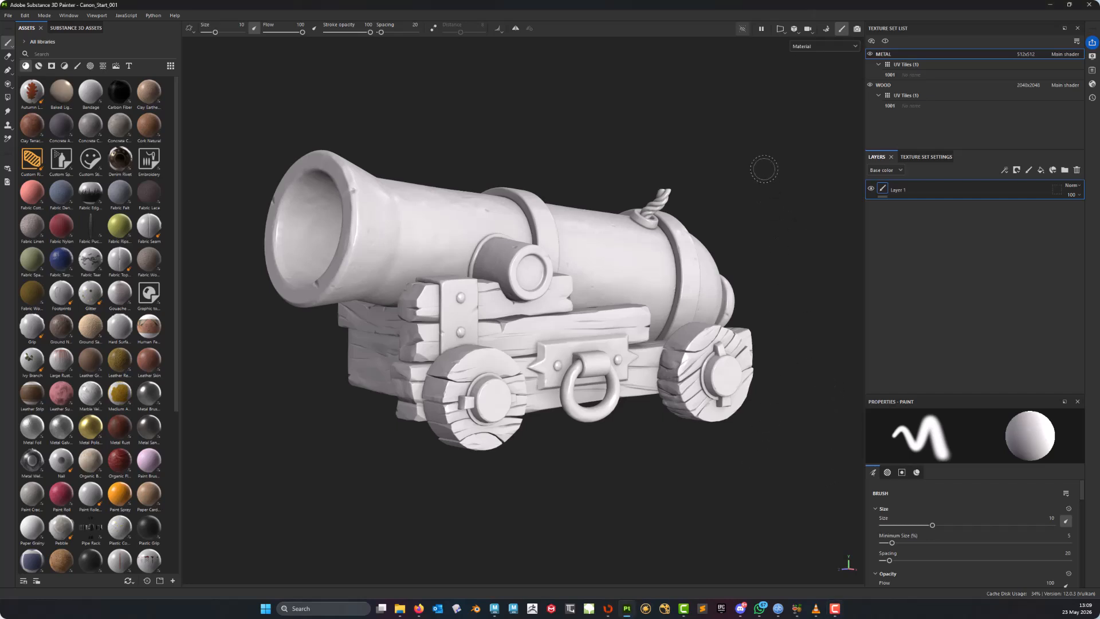
{"action": "middle_click_drag", "start_coordinate": [783, 174], "coordinate": [771, 182], "text": "alt"}
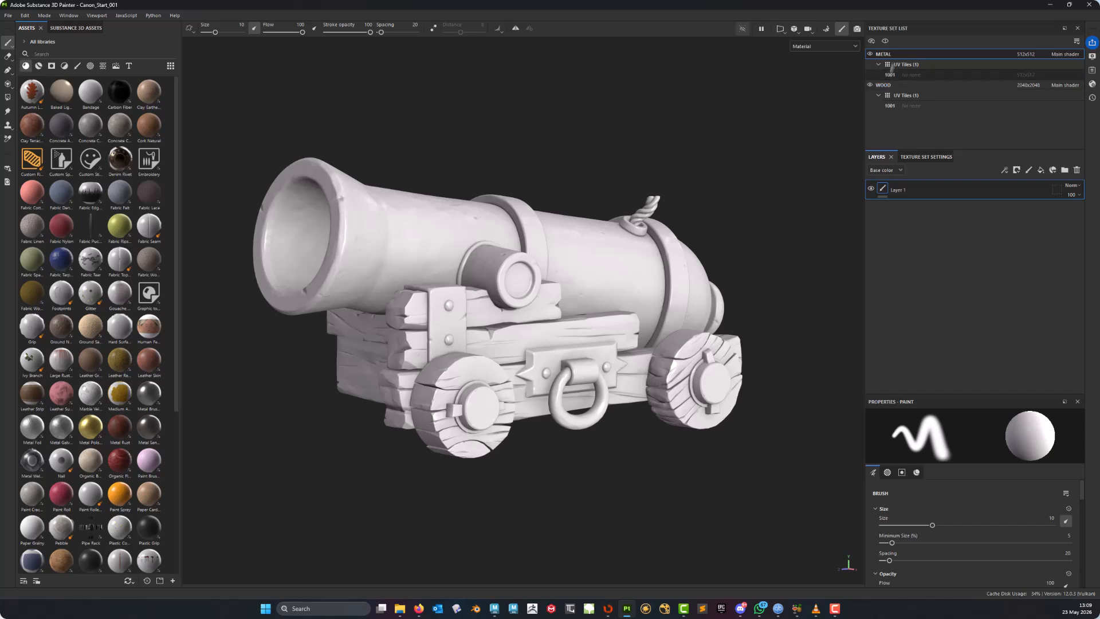
- Select the WOOD texture set, briefly hiding and re-showing the METAL texture set
{"action": "left_click", "coordinate": [887, 86]}
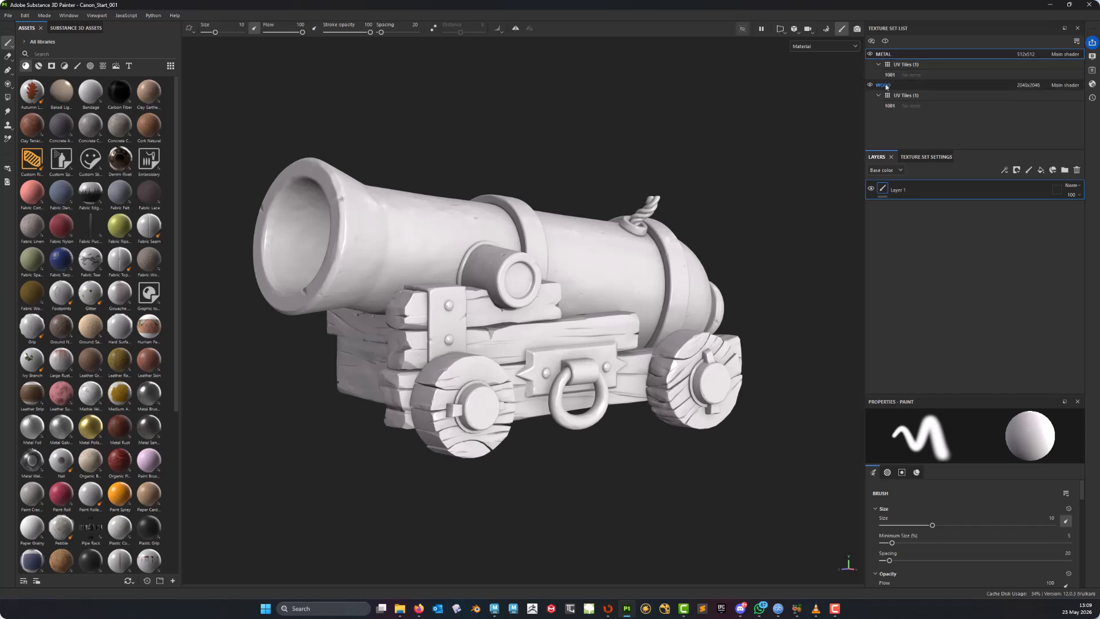
{"action": "left_click", "coordinate": [871, 54]}
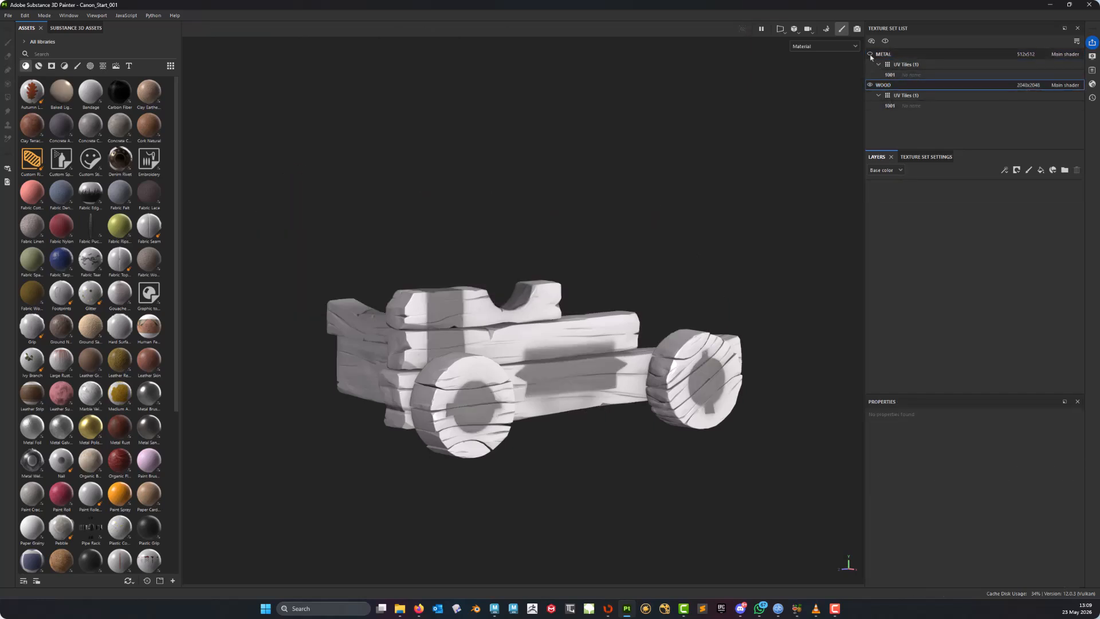
{"action": "left_click", "coordinate": [871, 54]}
- Add a fill layer to the WOOD texture set and rename it Base Colour
{"action": "key", "text": "f"}
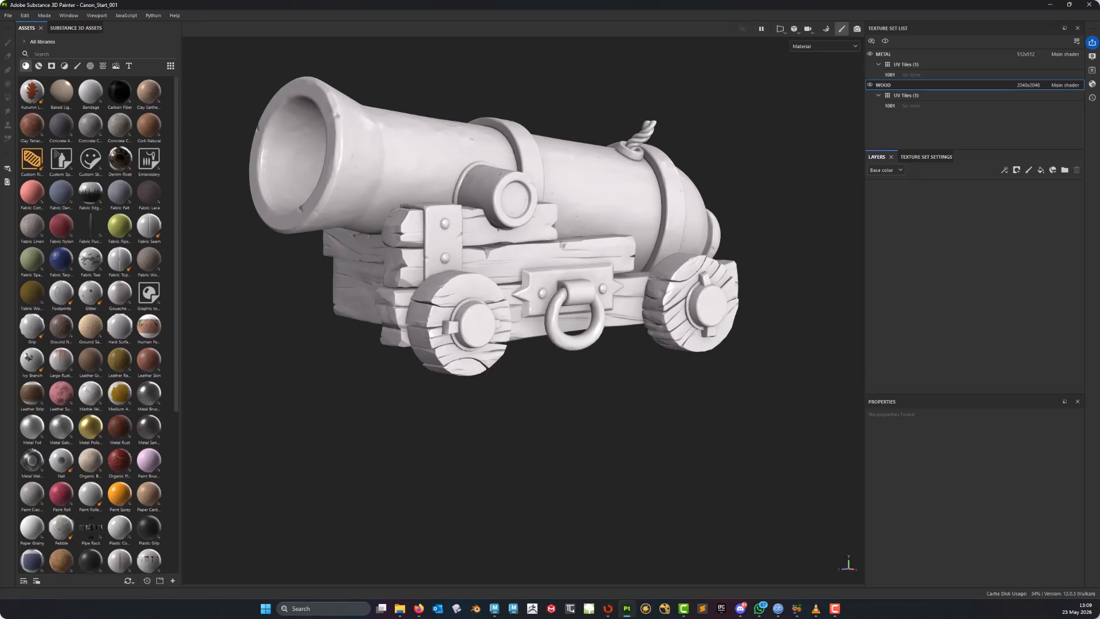
{"action": "middle_click_drag", "start_coordinate": [560, 243], "coordinate": [548, 283], "text": "alt"}
{"action": "left_click_drag", "start_coordinate": [562, 264], "coordinate": [513, 260], "text": "alt"}
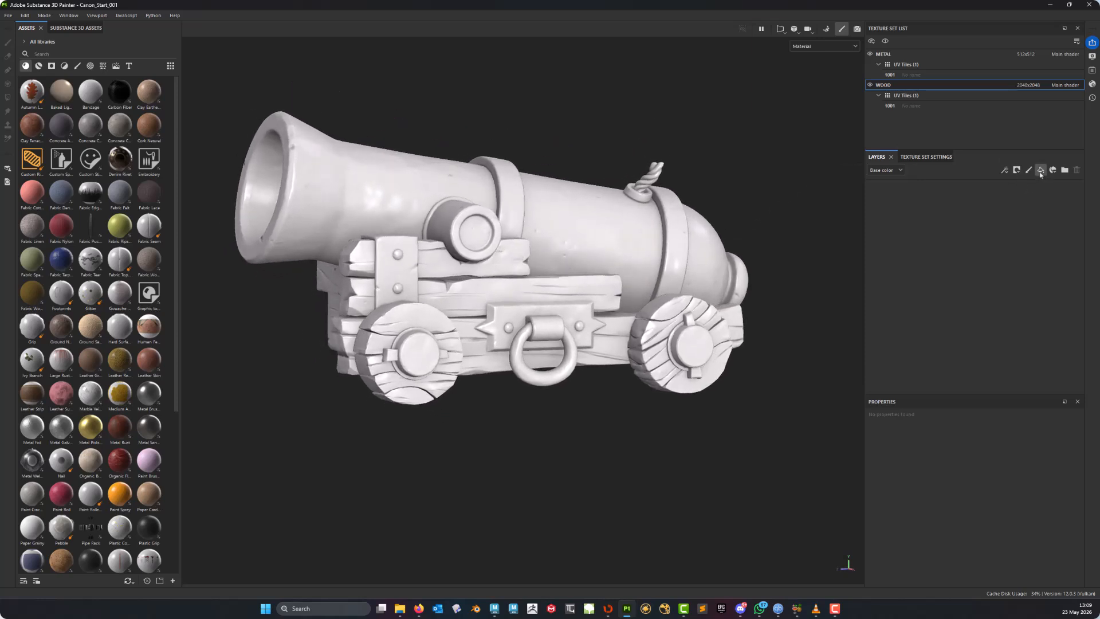
{"action": "left_click", "coordinate": [1040, 170]}
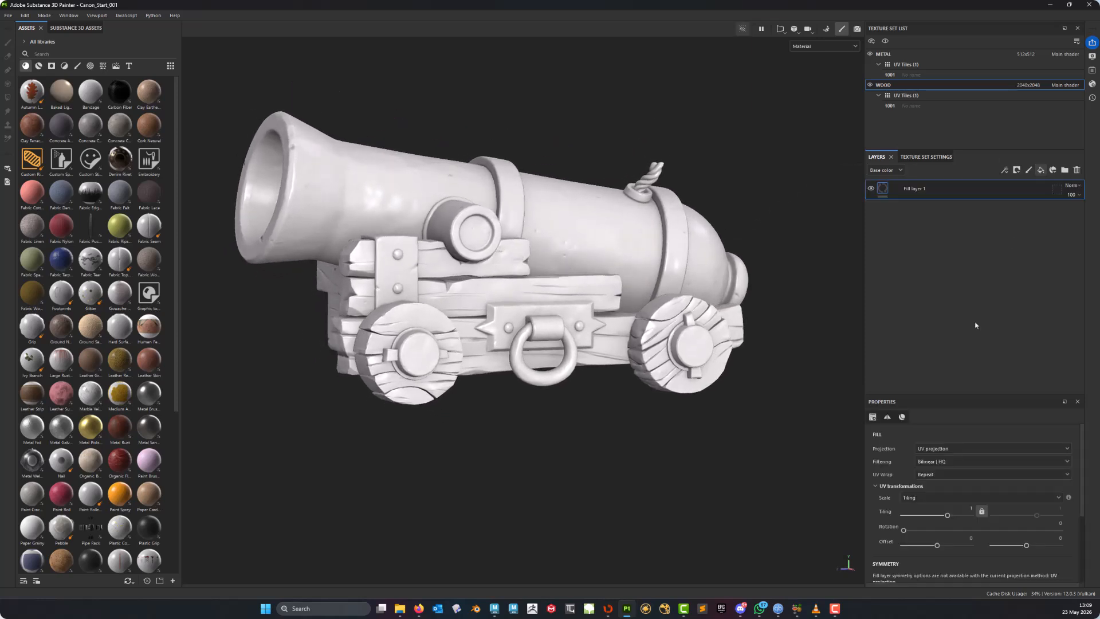
{"action": "double_click", "coordinate": [903, 191]}
{"action": "type", "text": "Ba"}
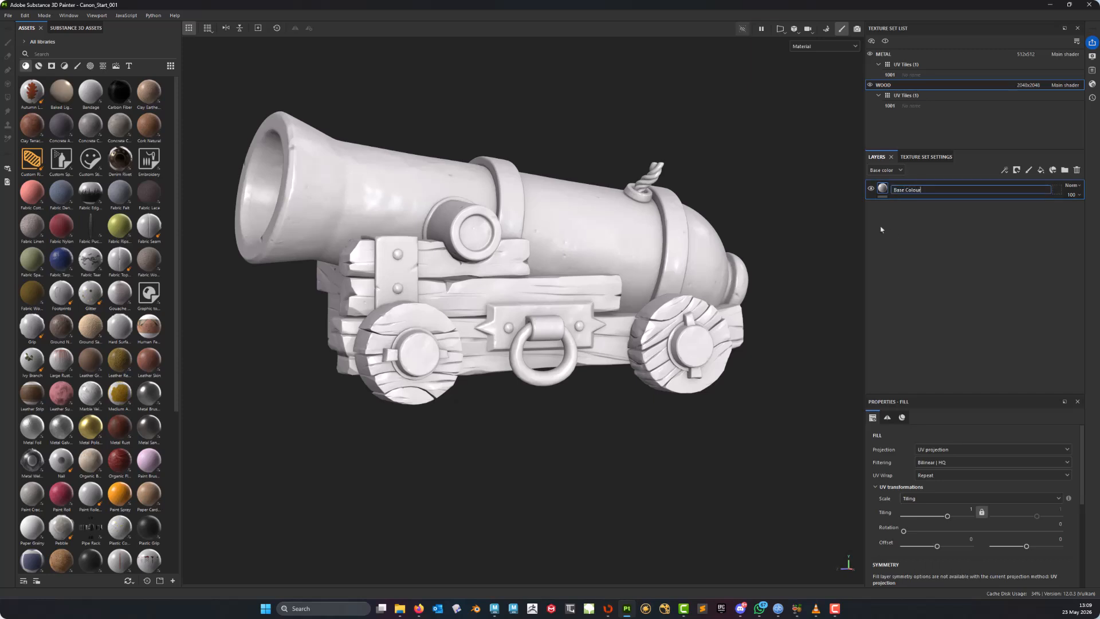
{"action": "type", "text": "se Colour"}
{"action": "key", "text": "Return"}
- Enable the roughness channel on the Base Colour fill layer
{"action": "left_click_drag", "start_coordinate": [1084, 447], "coordinate": [1083, 526]}
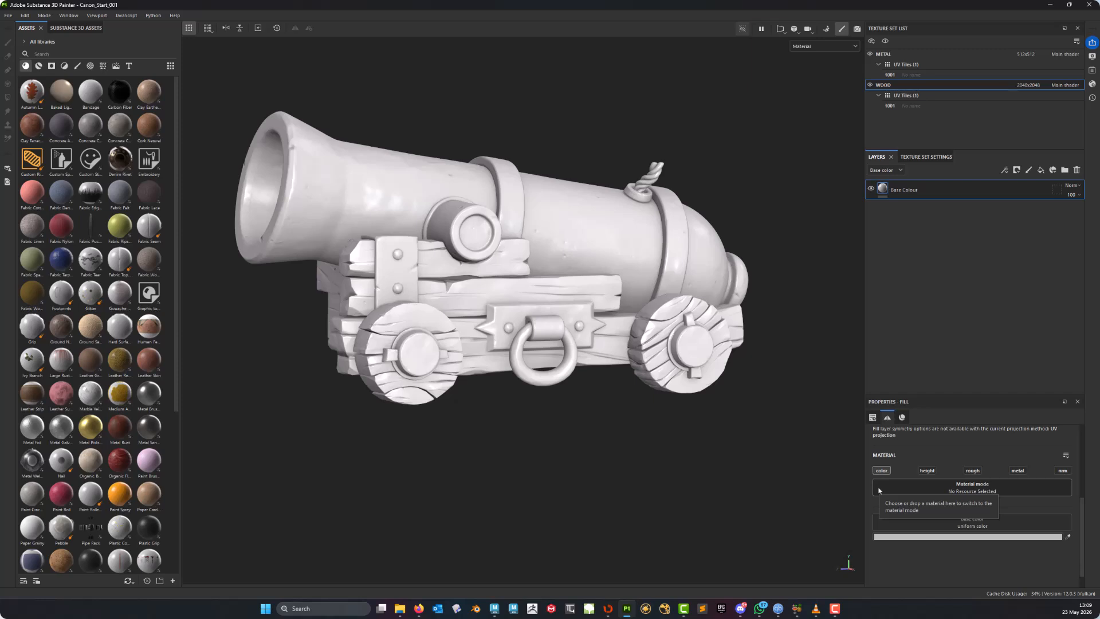
{"action": "left_click", "coordinate": [972, 472]}
{"action": "middle_click_drag", "start_coordinate": [314, 224], "coordinate": [353, 225], "text": "alt"}
{"action": "right_click_drag", "start_coordinate": [356, 225], "coordinate": [598, 274], "text": "alt"}
{"action": "middle_click_drag", "start_coordinate": [597, 274], "coordinate": [554, 257], "text": "alt"}
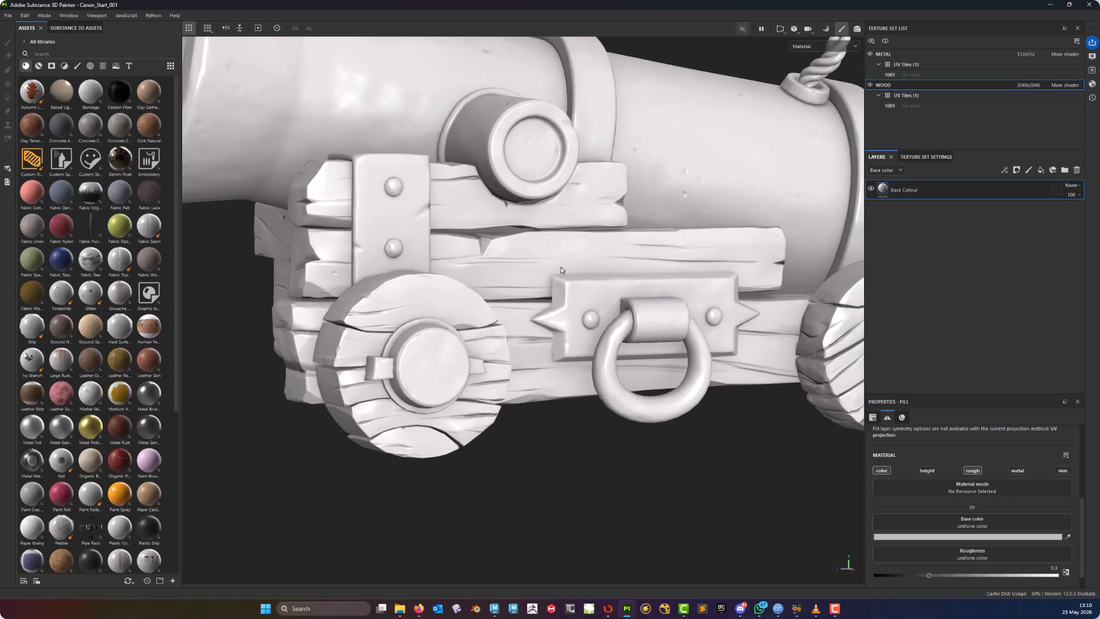
{"action": "left_click_drag", "start_coordinate": [554, 257], "coordinate": [509, 251], "text": "alt"}
{"action": "left_click_drag", "start_coordinate": [492, 307], "coordinate": [530, 318], "text": "alt"}
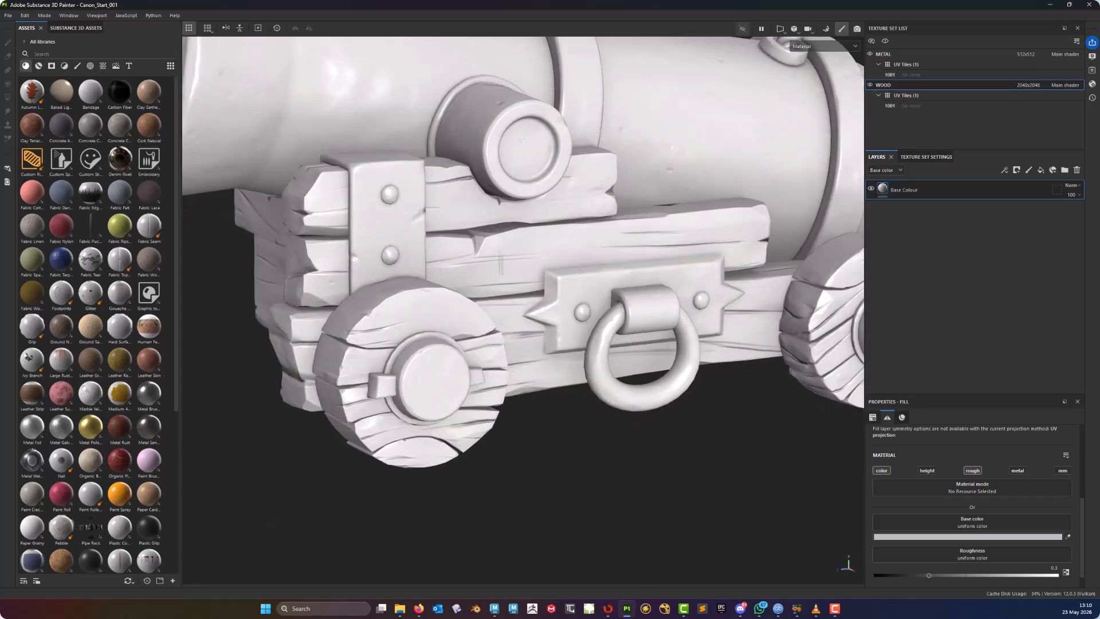
{"action": "middle_click_drag", "start_coordinate": [530, 318], "coordinate": [504, 330], "text": "alt"}
- Compare the wooden carriage with the Base Colour layer hidden and shown
{"action": "left_click", "coordinate": [871, 189]}
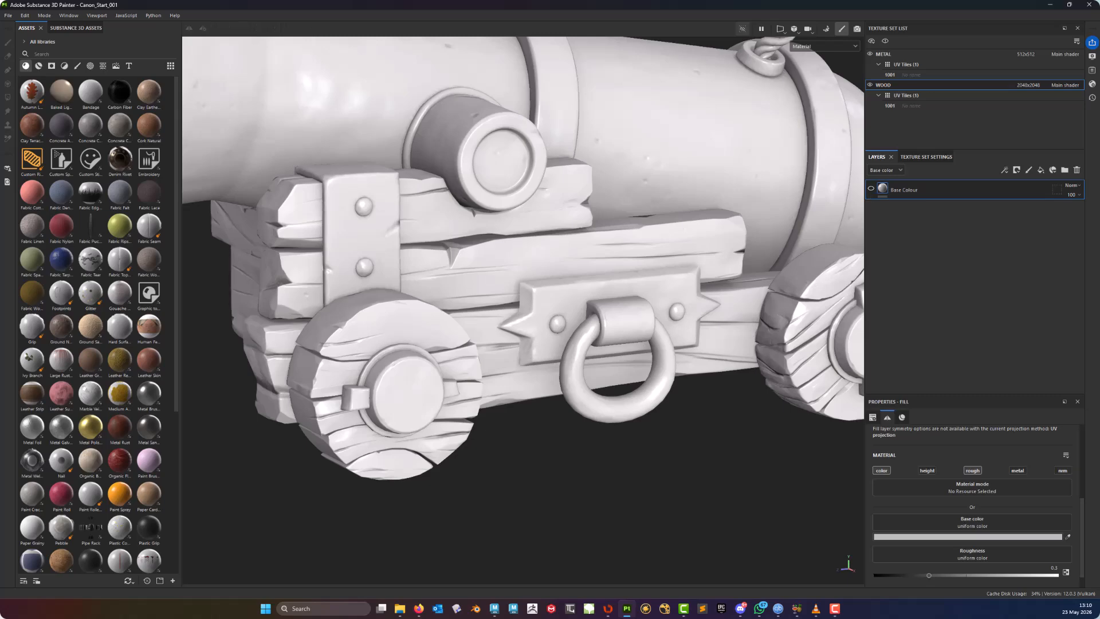
{"action": "left_click_drag", "start_coordinate": [625, 275], "coordinate": [593, 254], "text": "alt"}
{"action": "left_click_drag", "start_coordinate": [476, 274], "coordinate": [452, 278], "text": "alt"}
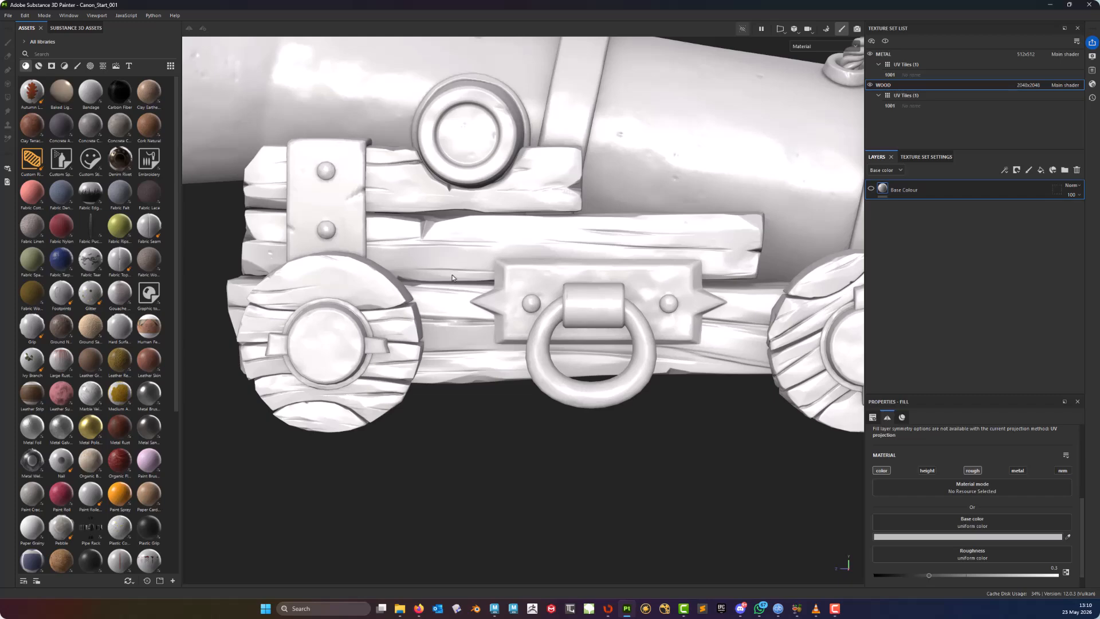
{"action": "middle_click_drag", "start_coordinate": [441, 285], "coordinate": [453, 344], "text": "alt"}
{"action": "left_click_drag", "start_coordinate": [454, 344], "coordinate": [507, 347], "text": "alt"}
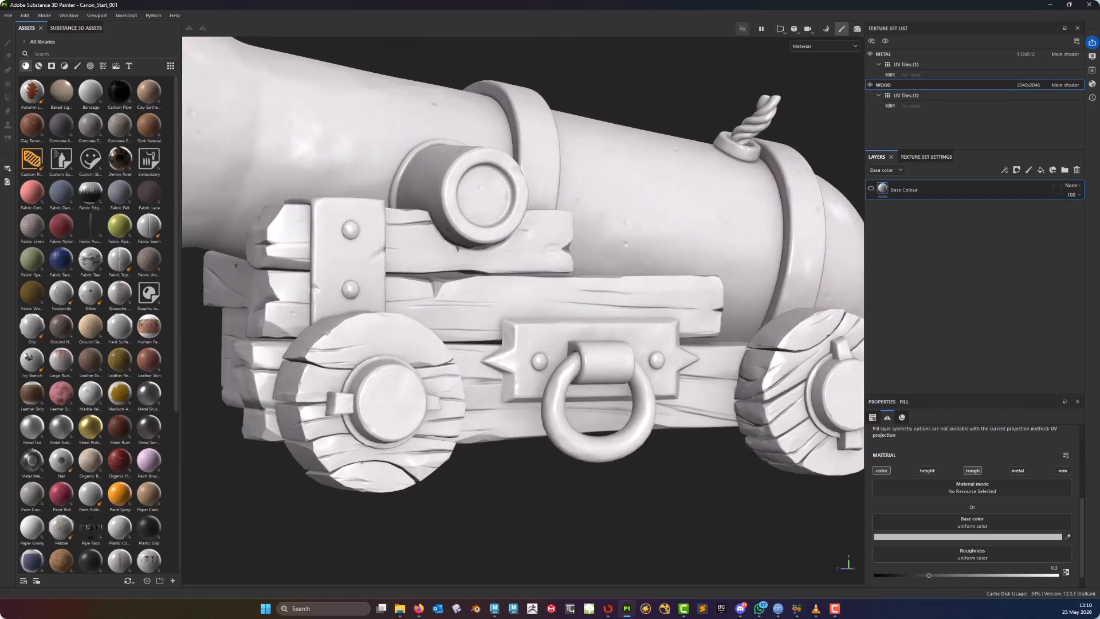
{"action": "middle_click_drag", "start_coordinate": [507, 347], "coordinate": [511, 258], "text": "alt"}
{"action": "left_click_drag", "start_coordinate": [511, 258], "coordinate": [476, 269], "text": "alt"}
{"action": "right_click_drag", "start_coordinate": [475, 270], "coordinate": [545, 322], "text": "alt"}
{"action": "left_click_drag", "start_coordinate": [545, 321], "coordinate": [540, 290], "text": "alt"}
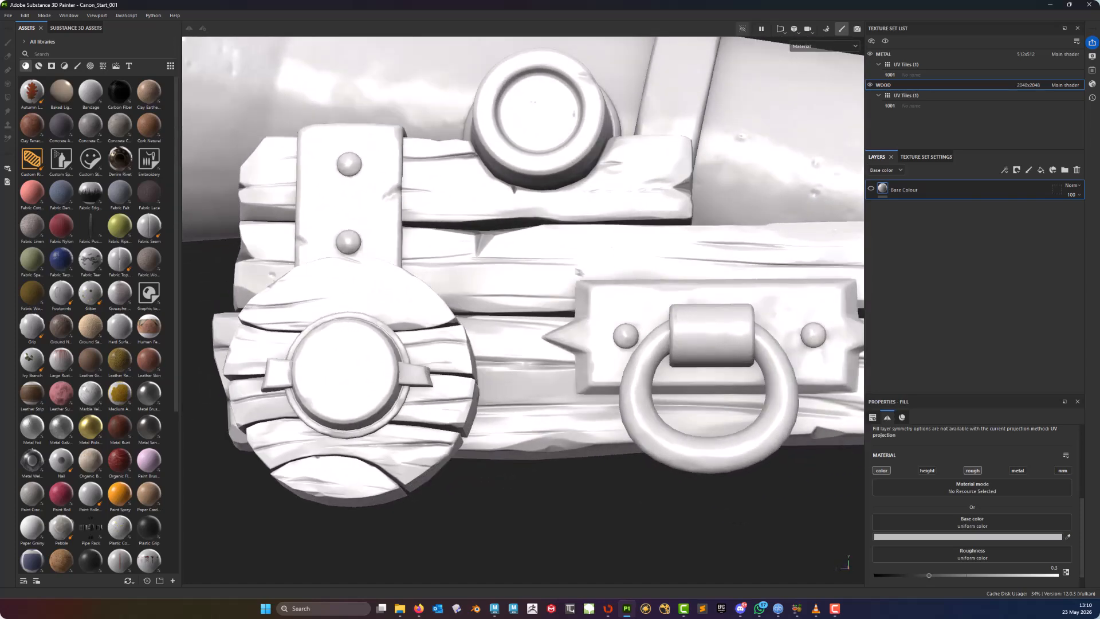
{"action": "middle_click_drag", "start_coordinate": [630, 281], "coordinate": [570, 303], "text": "alt"}
{"action": "left_click_drag", "start_coordinate": [584, 302], "coordinate": [555, 301], "text": "alt"}
{"action": "middle_click_drag", "start_coordinate": [536, 296], "coordinate": [517, 253], "text": "alt"}
{"action": "left_click_drag", "start_coordinate": [559, 258], "coordinate": [606, 268], "text": "alt"}
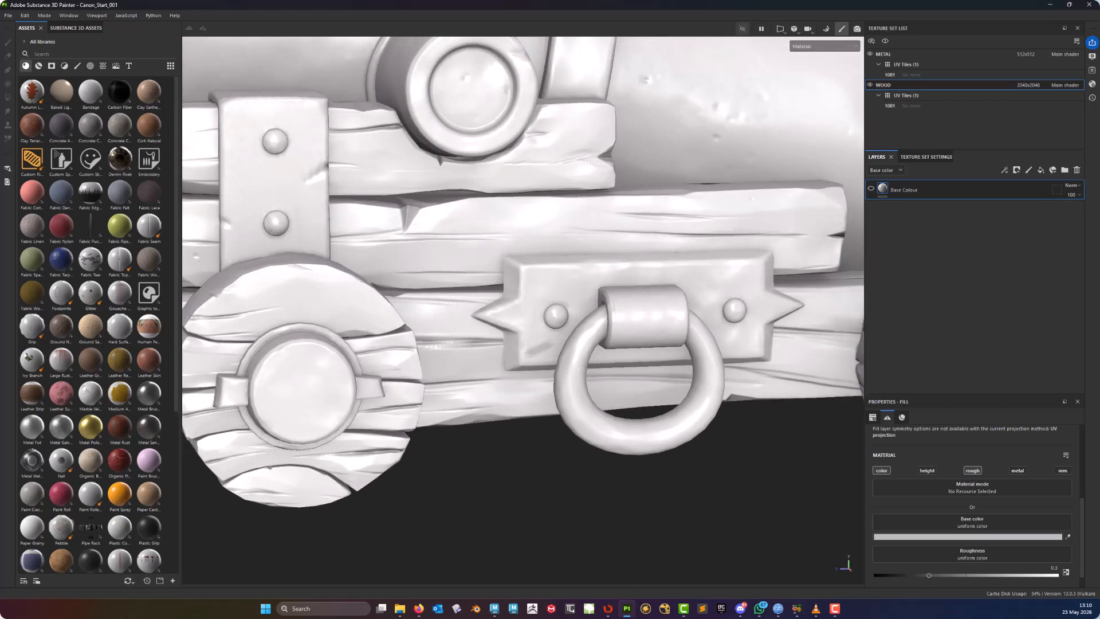
{"action": "middle_click_drag", "start_coordinate": [525, 342], "coordinate": [567, 322], "text": "alt"}
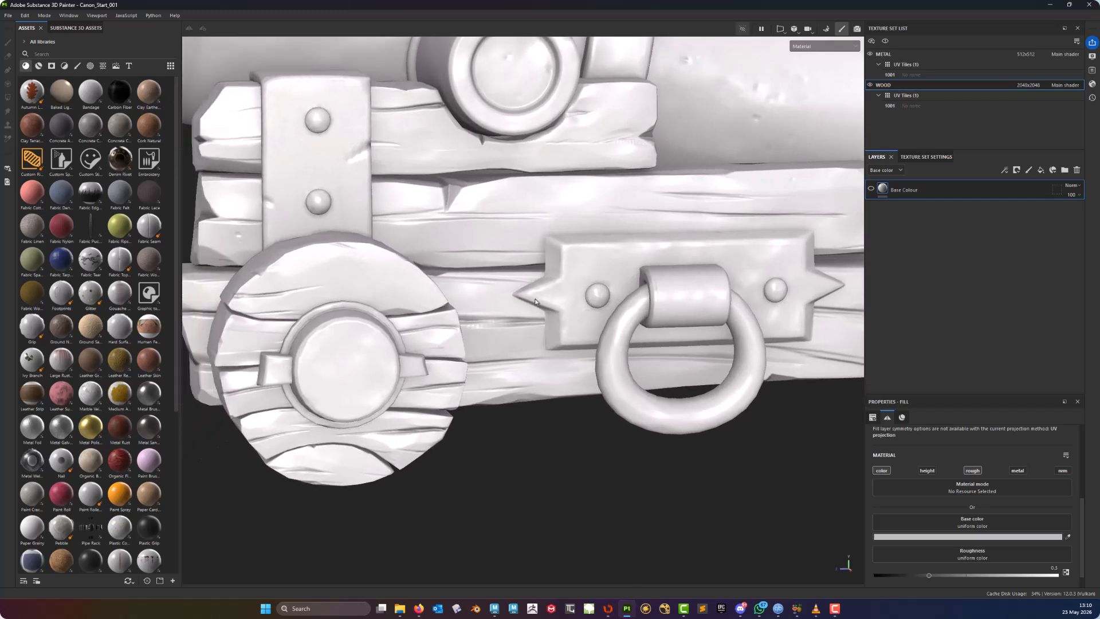
{"action": "left_click", "coordinate": [871, 192]}
- Set the fill layer's roughness to 0.4
{"action": "scroll", "coordinate": [934, 533], "scroll_direction": "down", "scroll_amount": 1}
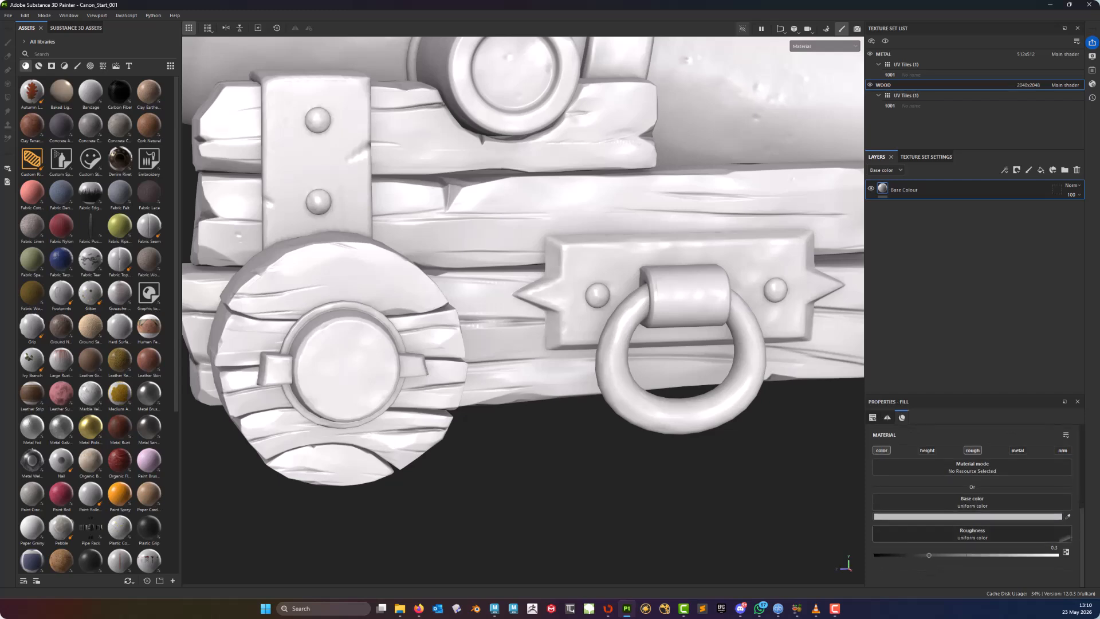
{"action": "left_click_drag", "start_coordinate": [921, 556], "coordinate": [949, 555]}
{"action": "left_click", "coordinate": [1052, 548]}
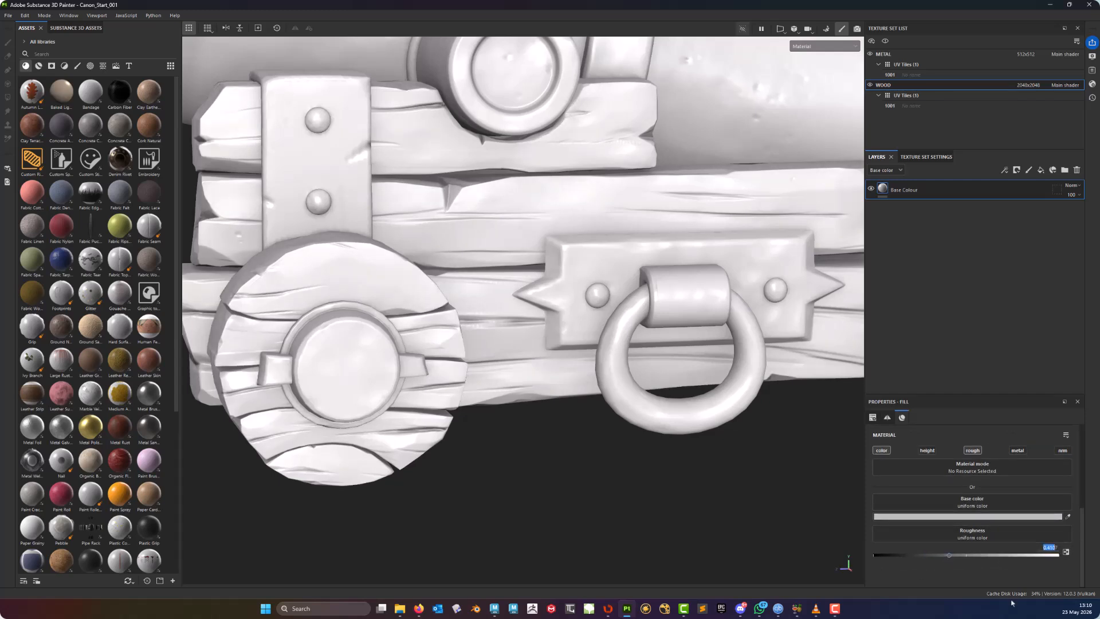
{"action": "type", "text": "0.47"}
{"action": "key", "text": "Return"}
{"action": "left_click", "coordinate": [1059, 548]}
{"action": "type", "text": "0.4"}
{"action": "key", "text": "Return"}
- Set the fill layer's base colour to a warm orange-brown with the colour picker's HSV sliders
{"action": "middle_click_drag", "start_coordinate": [486, 232], "coordinate": [468, 311], "text": "alt"}
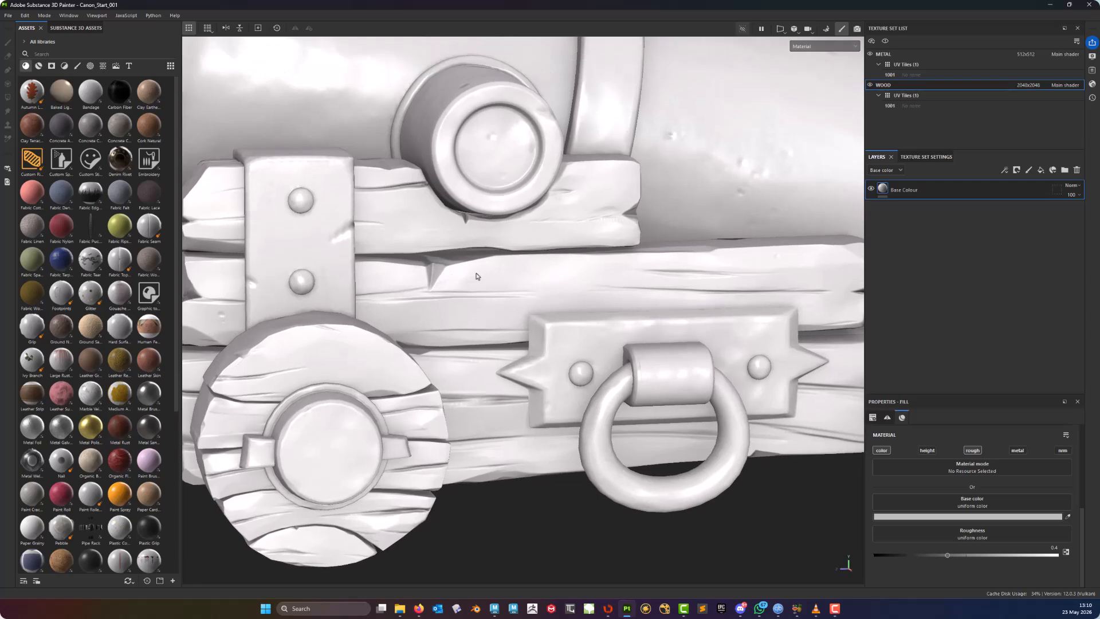
{"action": "left_click_drag", "start_coordinate": [476, 274], "coordinate": [491, 239], "text": "alt"}
{"action": "middle_click_drag", "start_coordinate": [494, 275], "coordinate": [507, 239], "text": "alt"}
{"action": "mouse_move", "coordinate": [507, 238]}
{"action": "left_mouse_down", "text": "alt"}
{"action": "mouse_move", "coordinate": [541, 243]}
{"action": "mouse_move", "coordinate": [528, 242]}
{"action": "left_mouse_up", "text": "alt"}
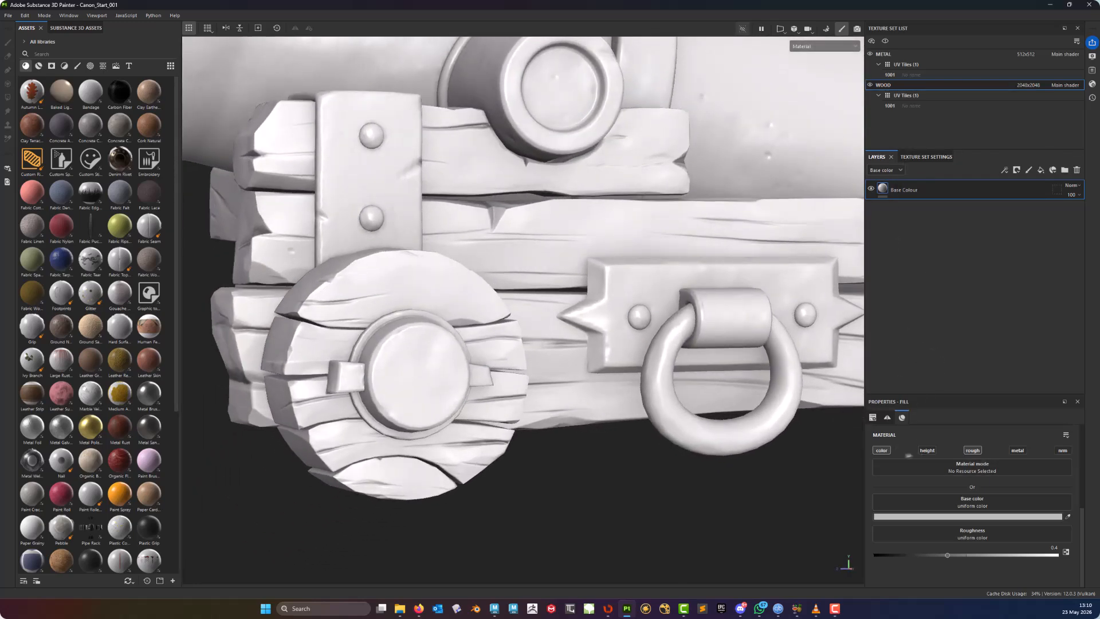
{"action": "left_click", "coordinate": [920, 518]}
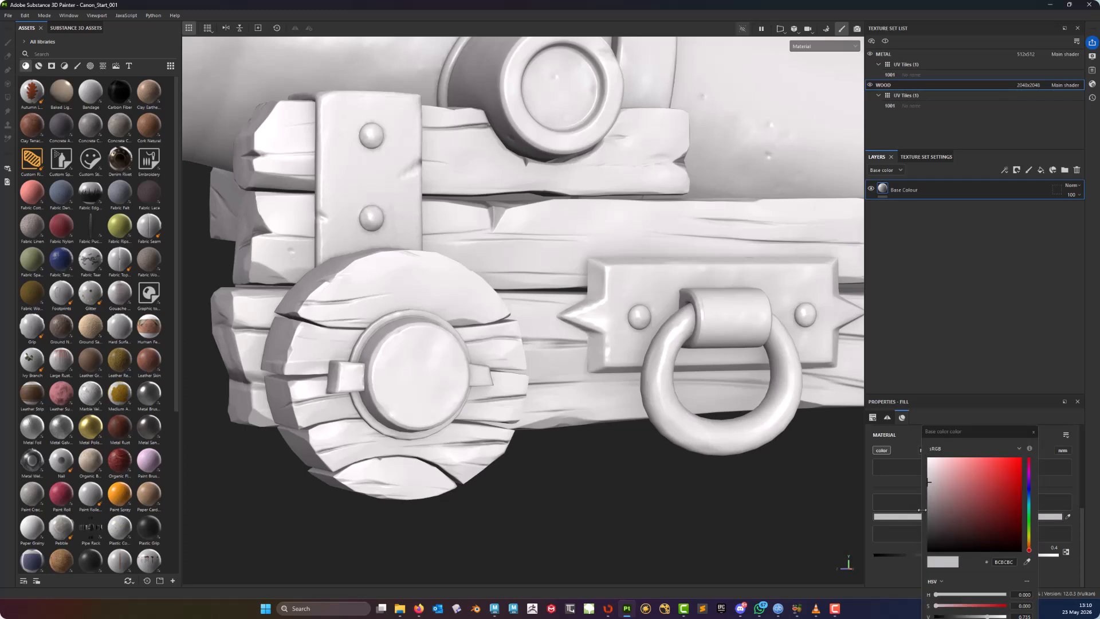
{"action": "left_click_drag", "start_coordinate": [989, 433], "coordinate": [716, 156]}
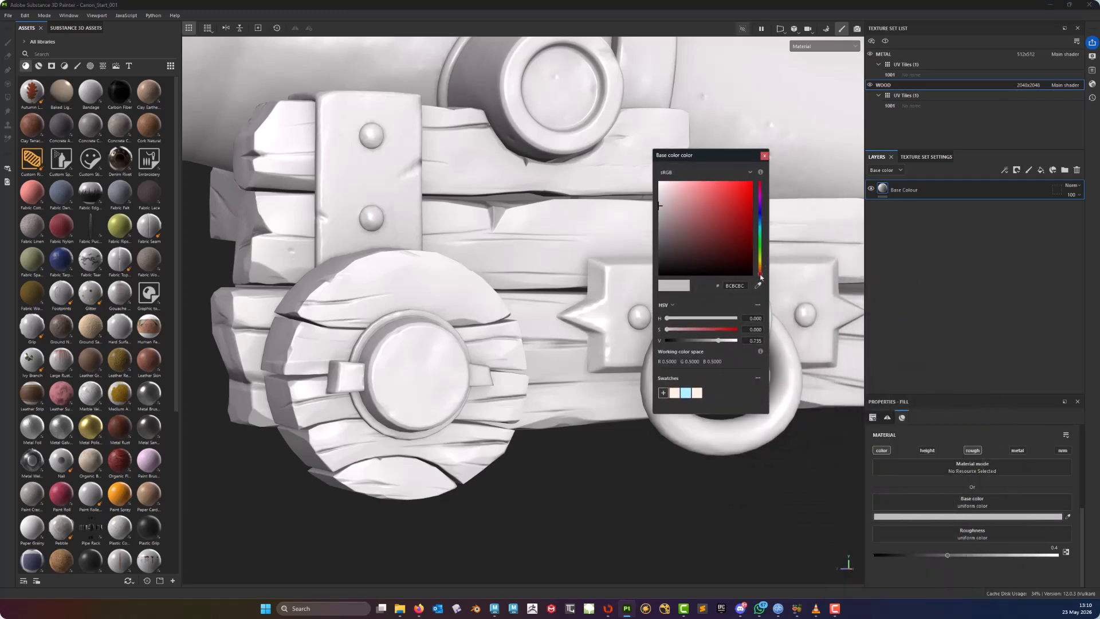
{"action": "left_click_drag", "start_coordinate": [761, 275], "coordinate": [762, 277]}
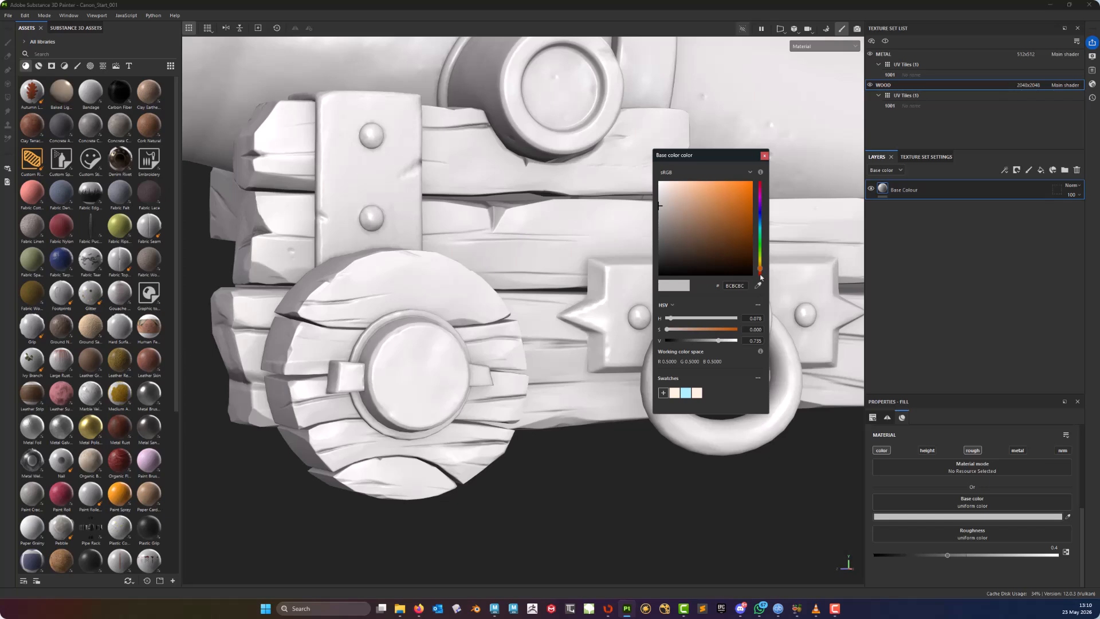
{"action": "left_click", "coordinate": [686, 330]}
{"action": "left_click_drag", "start_coordinate": [686, 332], "coordinate": [726, 334]}
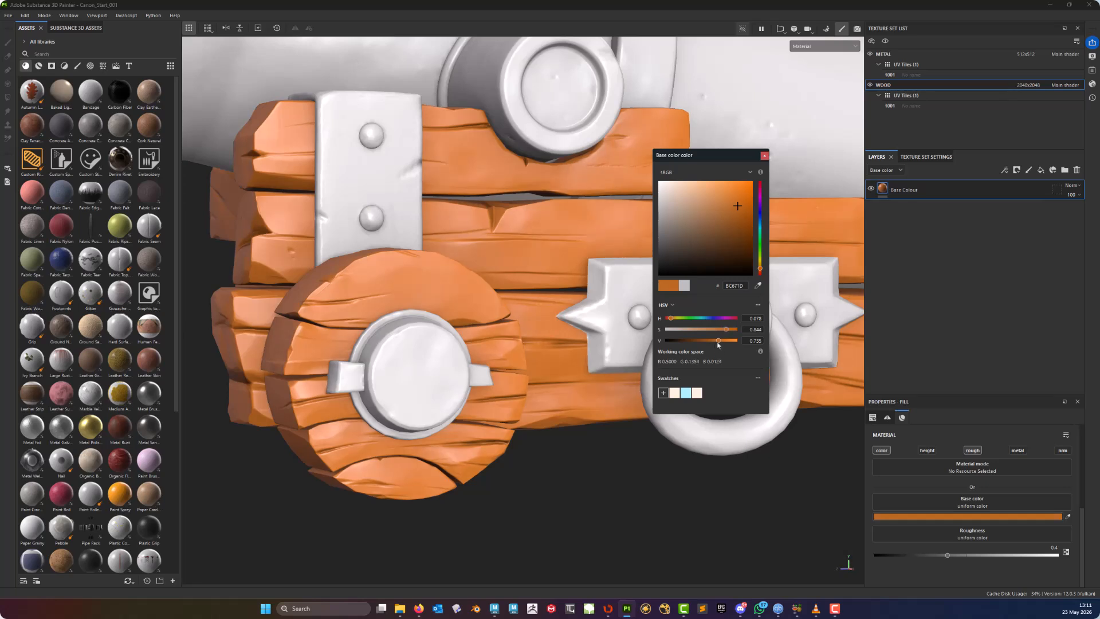
{"action": "left_click", "coordinate": [718, 342]}
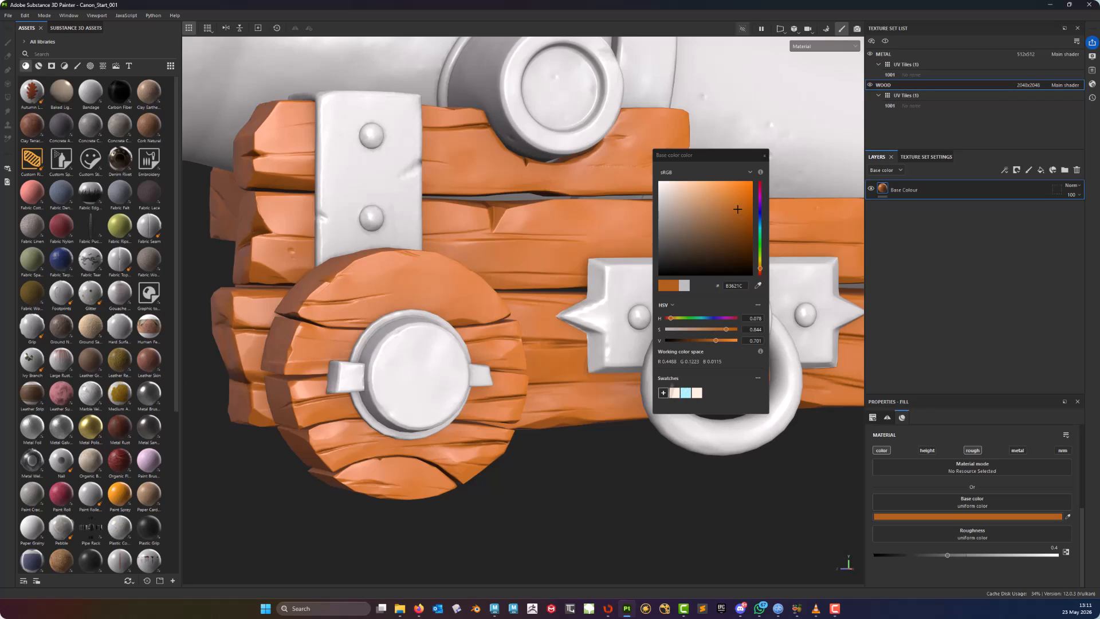
- Add the chosen colour to the swatches and close the colour picker
{"action": "left_click", "coordinate": [663, 392]}
{"action": "left_click", "coordinate": [764, 156]}
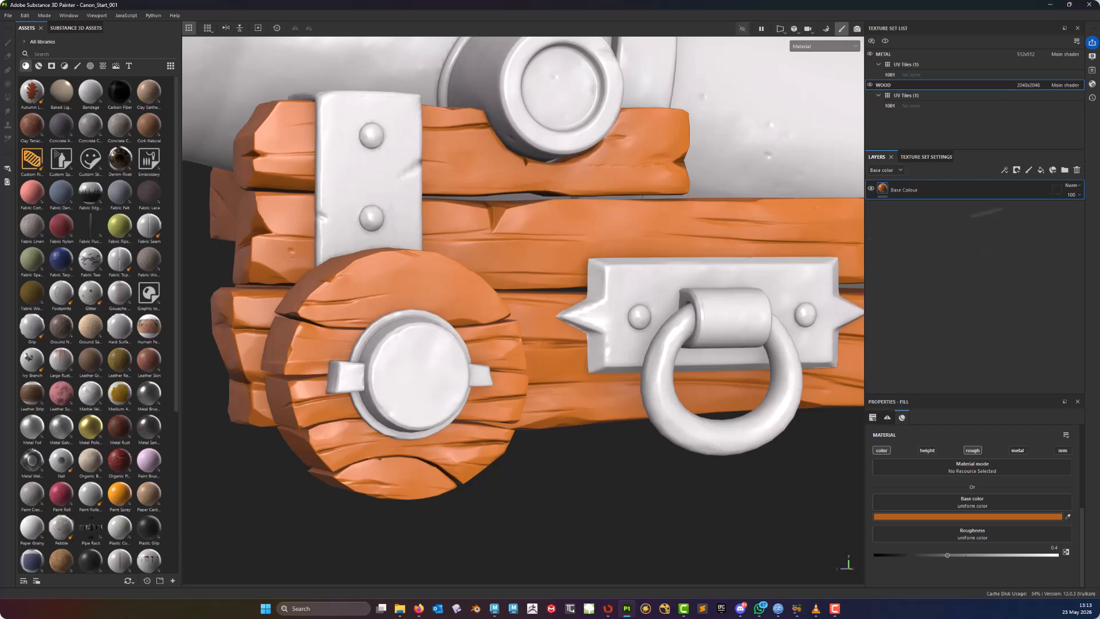
- Add a new fill layer above Base Colour and rename it Wood Texture
{"action": "left_click", "coordinate": [1040, 171]}
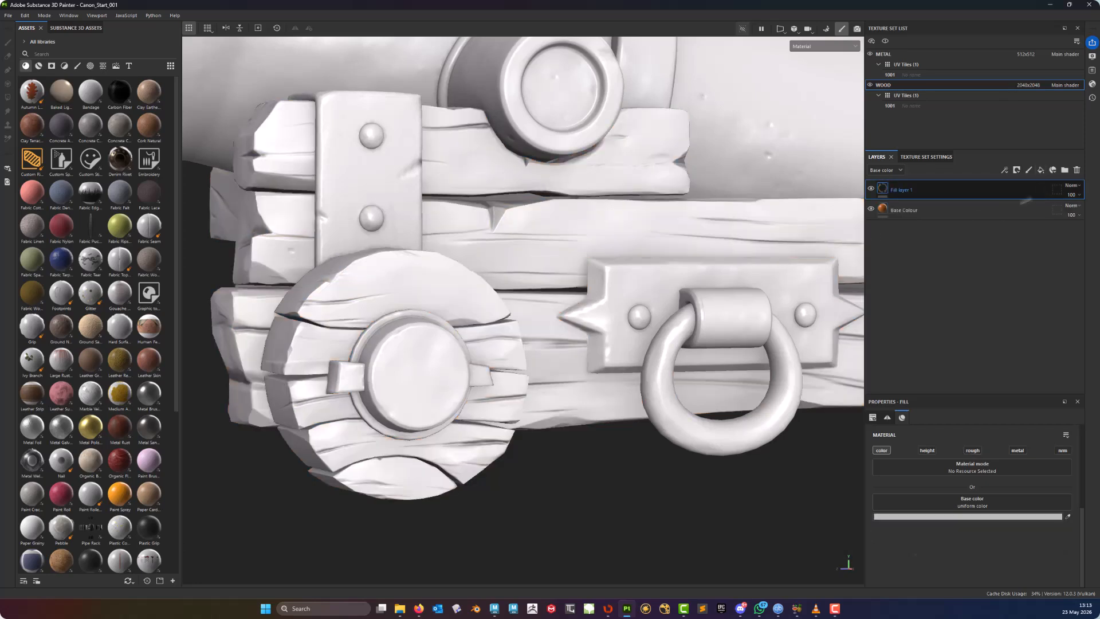
{"action": "double_click", "coordinate": [903, 191]}
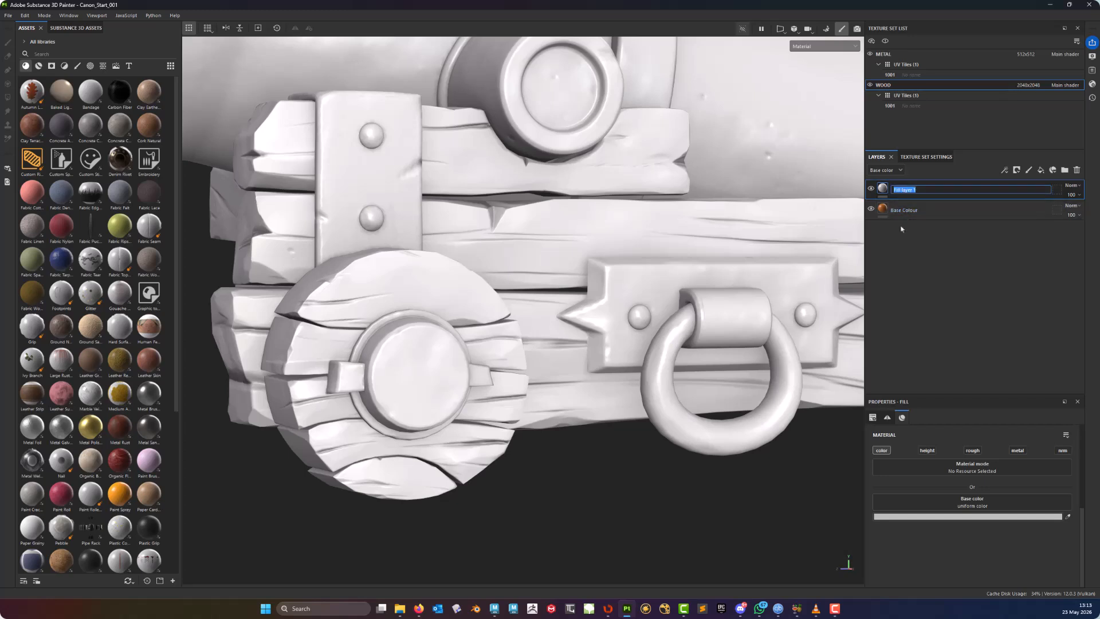
{"action": "type", "text": "Wood Texture"}
{"action": "left_click", "coordinate": [904, 193]}
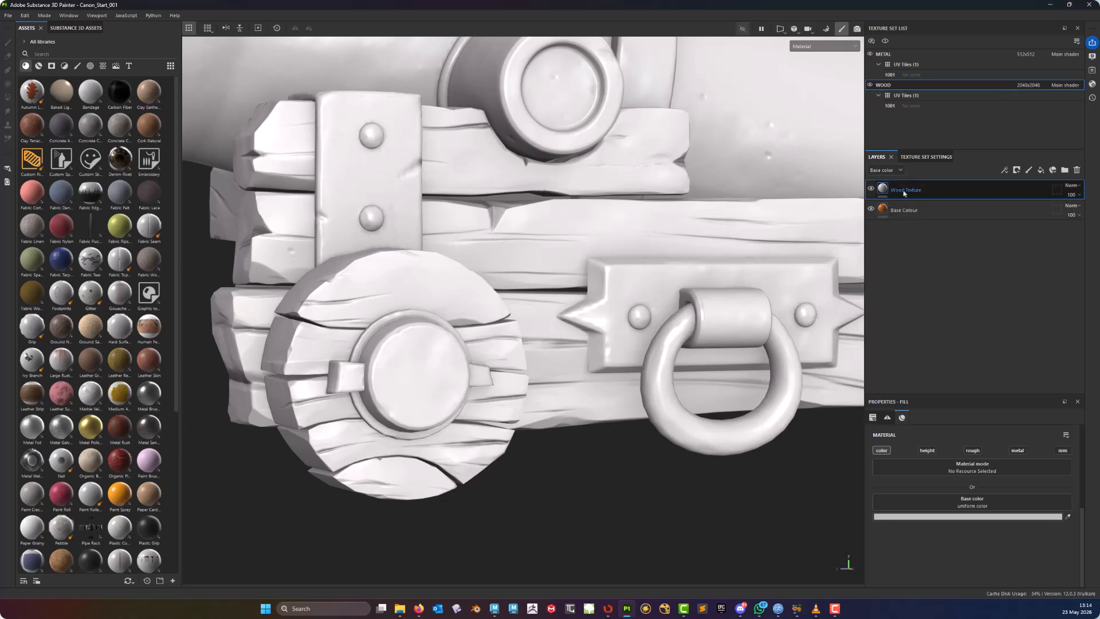
- Add a black mask to the Wood Texture layer and insert a generator into that mask
{"action": "right_click", "coordinate": [904, 193]}
{"action": "left_click", "coordinate": [921, 216]}
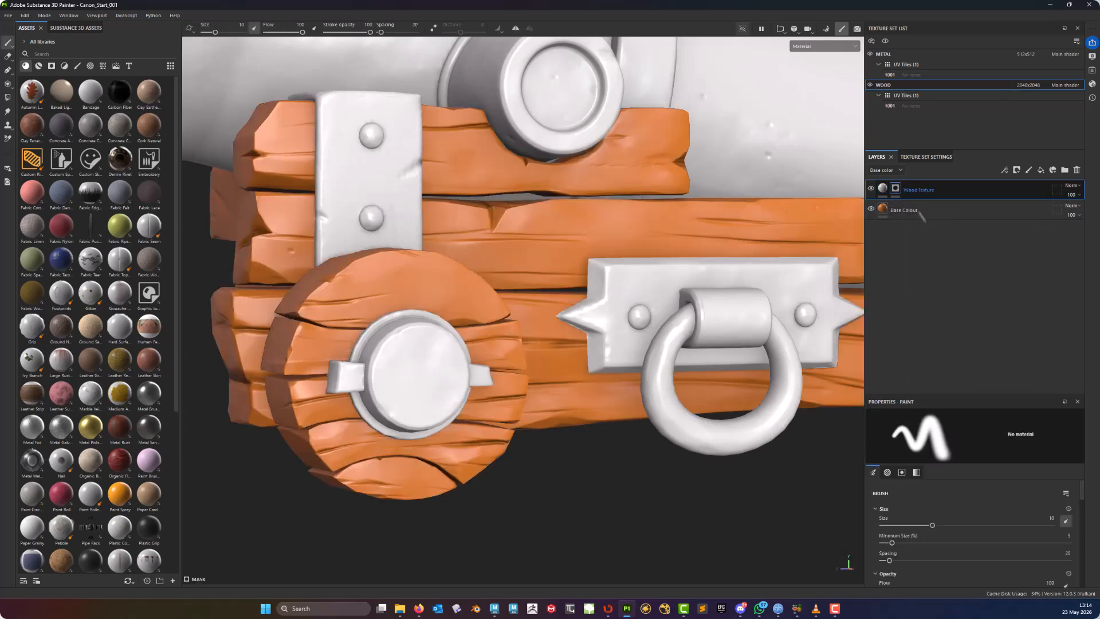
{"action": "right_click", "coordinate": [897, 192]}
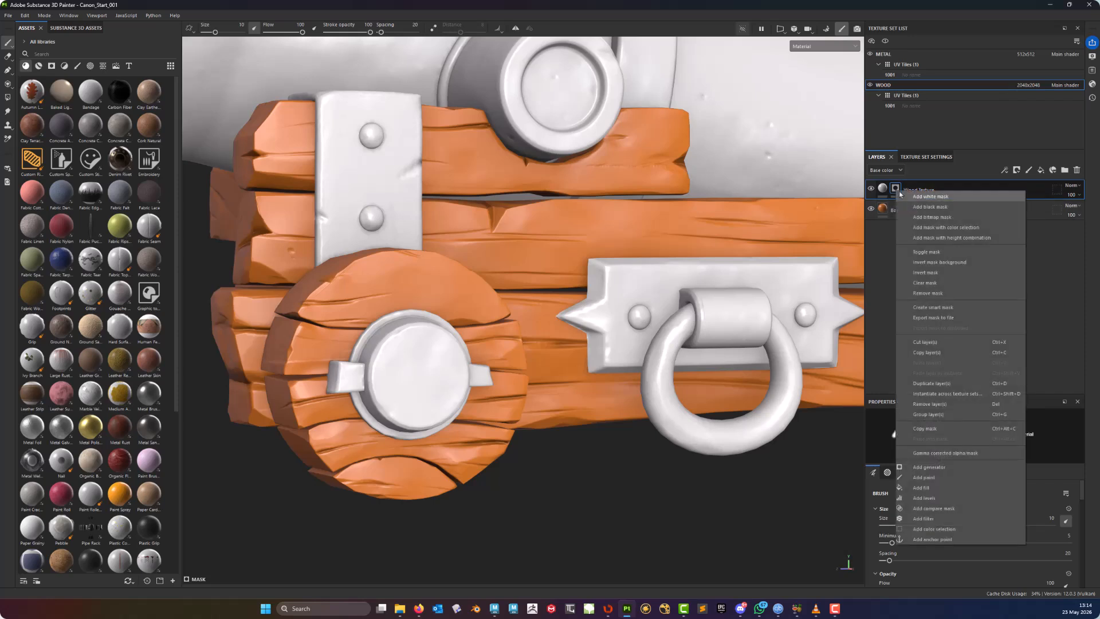
{"action": "left_click", "coordinate": [938, 467]}
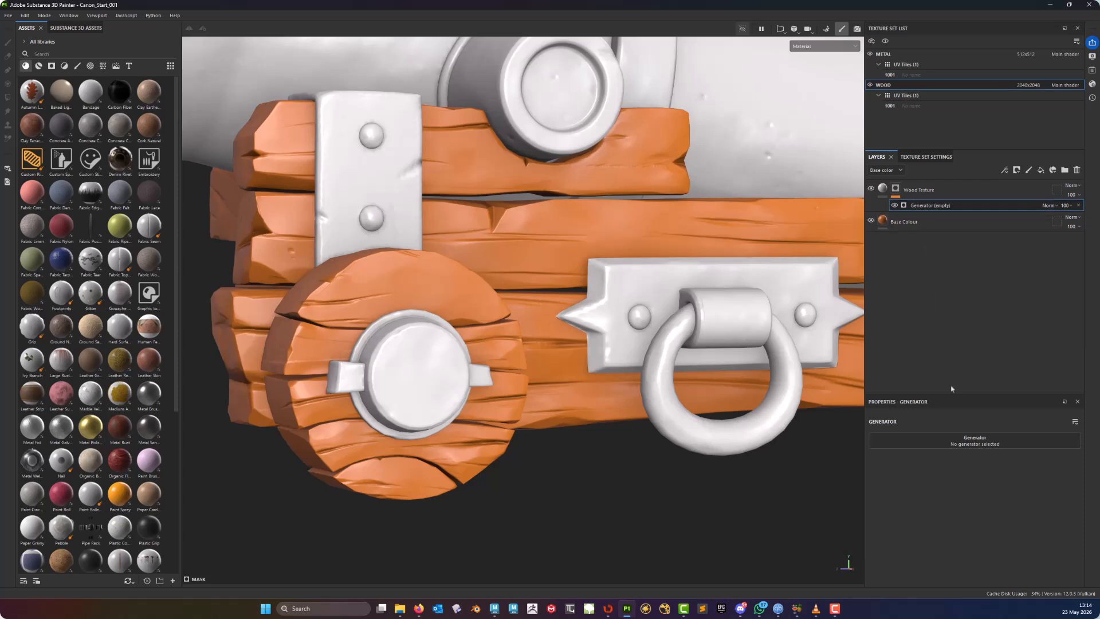
- Search the generators for voronoi and assign 3D Voronoi Fractal to the mask's generator
{"action": "left_click", "coordinate": [978, 442]}
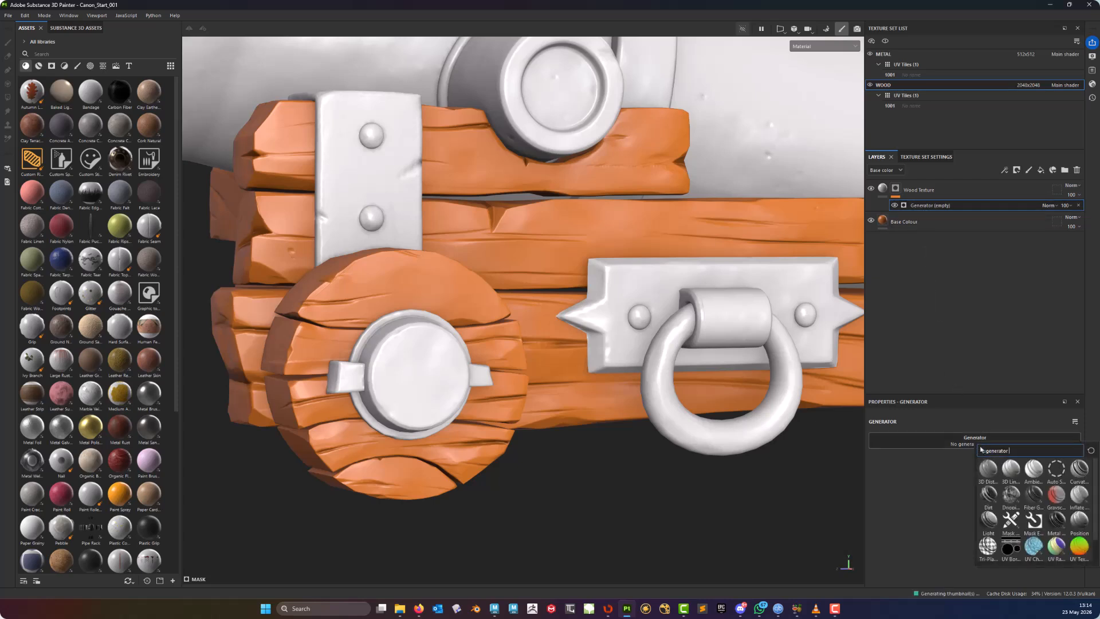
{"action": "type", "text": "voronoi"}
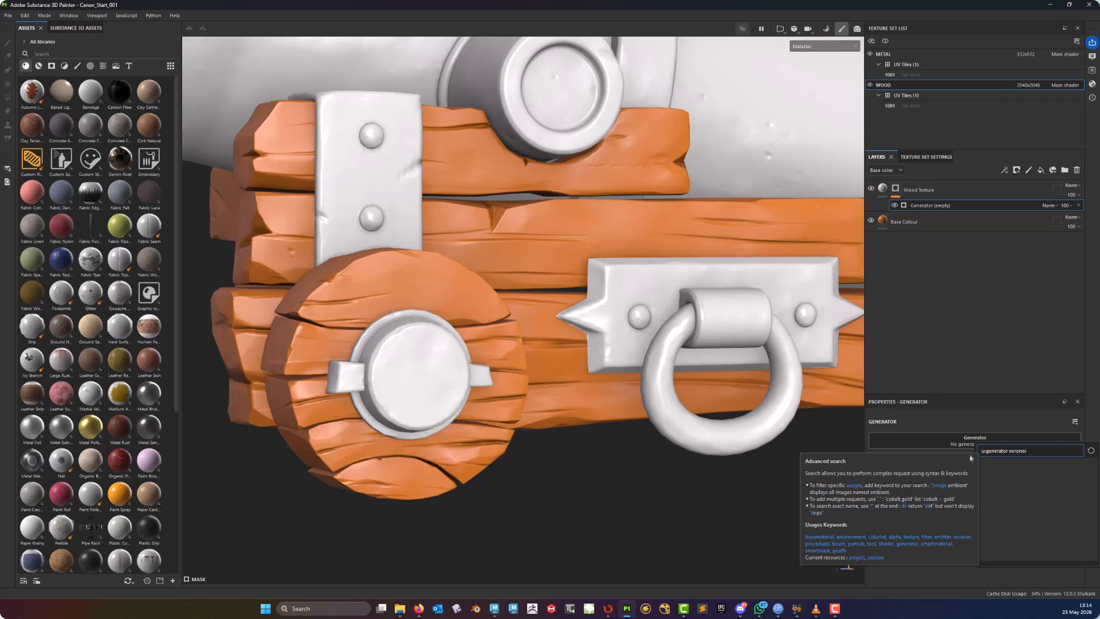
{"action": "left_click", "coordinate": [1008, 451]}
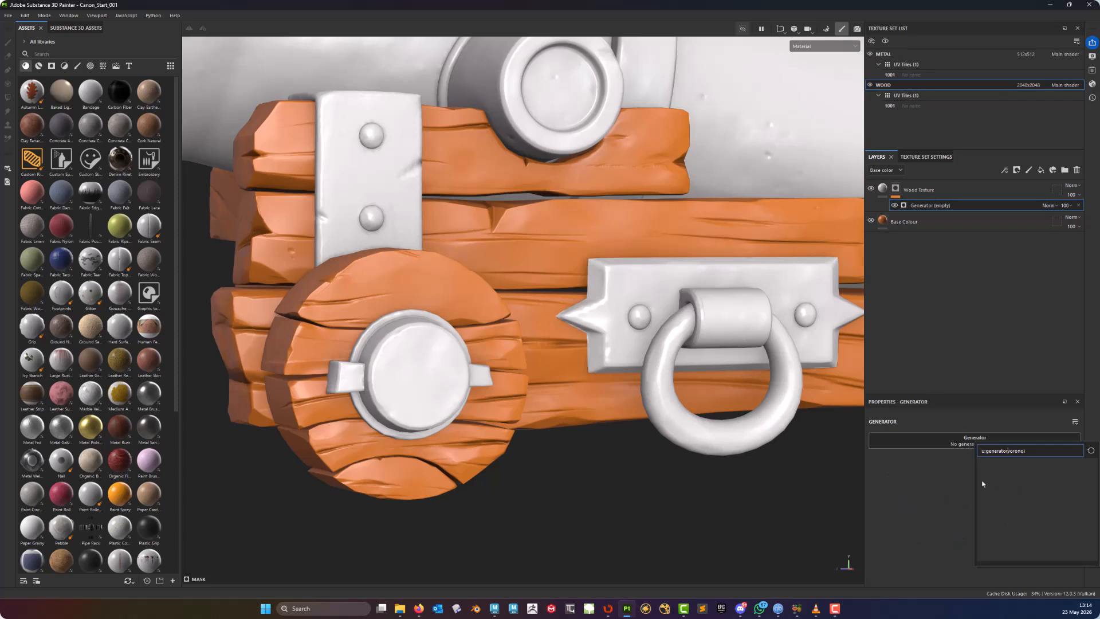
{"action": "key", "text": "BackSpace"}
{"action": "key", "text": "BackSpace"}
{"action": "key", "text": "BackSpace"}
{"action": "key", "text": "BackSpace"}
{"action": "key", "text": "BackSpace"}
{"action": "key", "text": "BackSpace"}
{"action": "key", "text": "BackSpace"}
{"action": "key", "text": "BackSpace"}
{"action": "key", "text": "BackSpace"}
{"action": "key", "text": "BackSpace"}
{"action": "key", "text": "BackSpace"}
{"action": "key", "text": "BackSpace"}
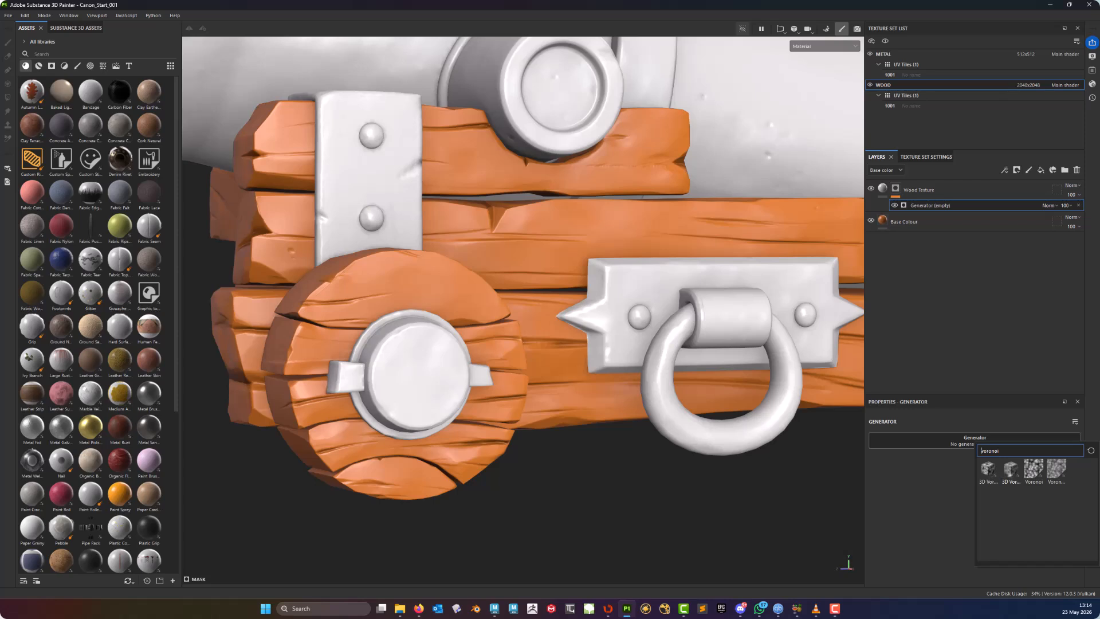
{"action": "left_click", "coordinate": [1011, 470]}
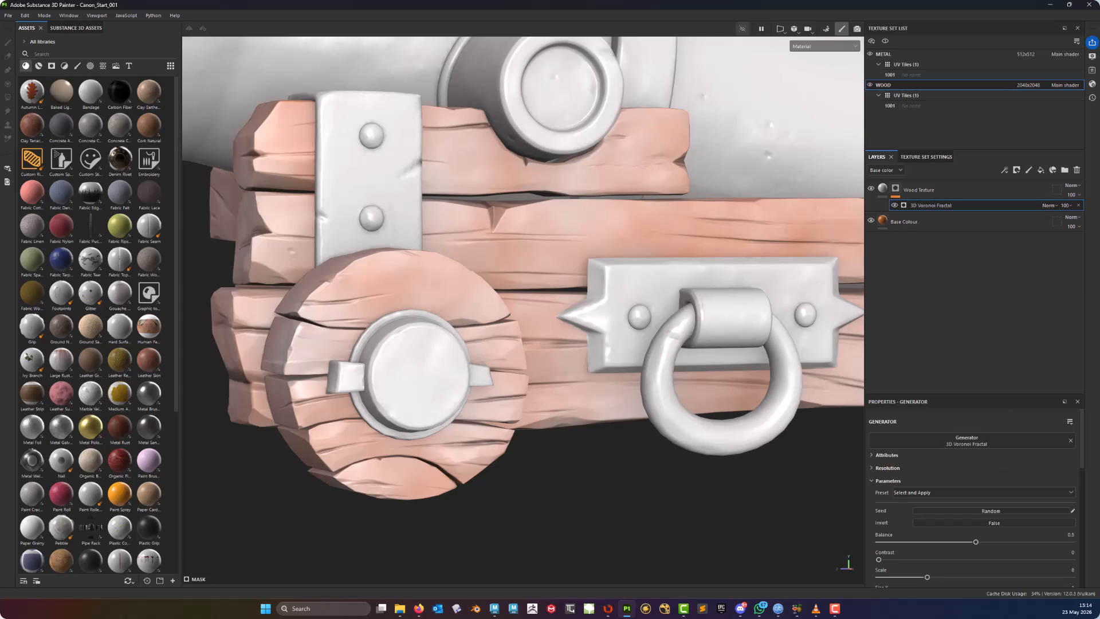
- Display the Wood Texture layer's mask in the viewport and examine it on the carriage
{"action": "scroll", "coordinate": [515, 287], "scroll_direction": "down", "scroll_amount": 6}
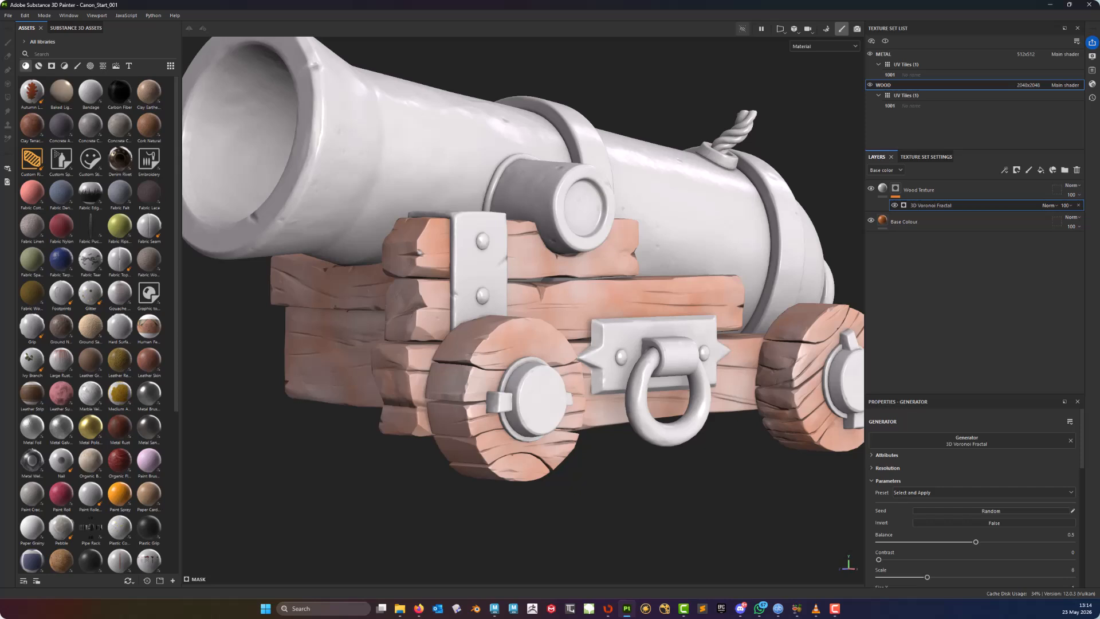
{"action": "middle_click_drag", "start_coordinate": [619, 287], "coordinate": [540, 265], "text": "alt"}
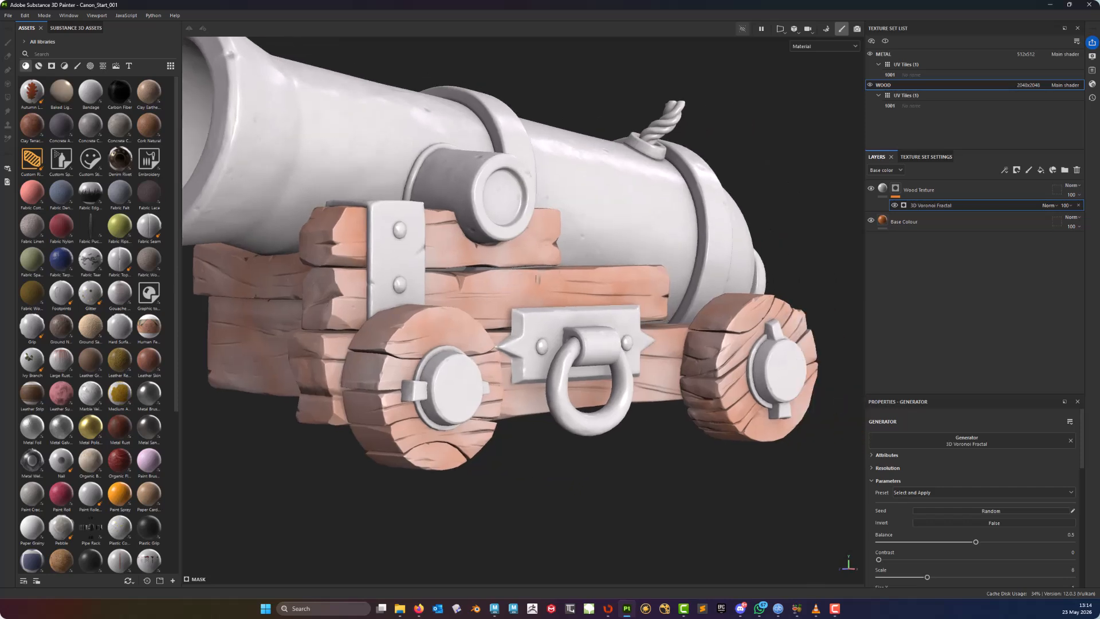
{"action": "left_click_drag", "start_coordinate": [539, 265], "coordinate": [542, 298], "text": "alt"}
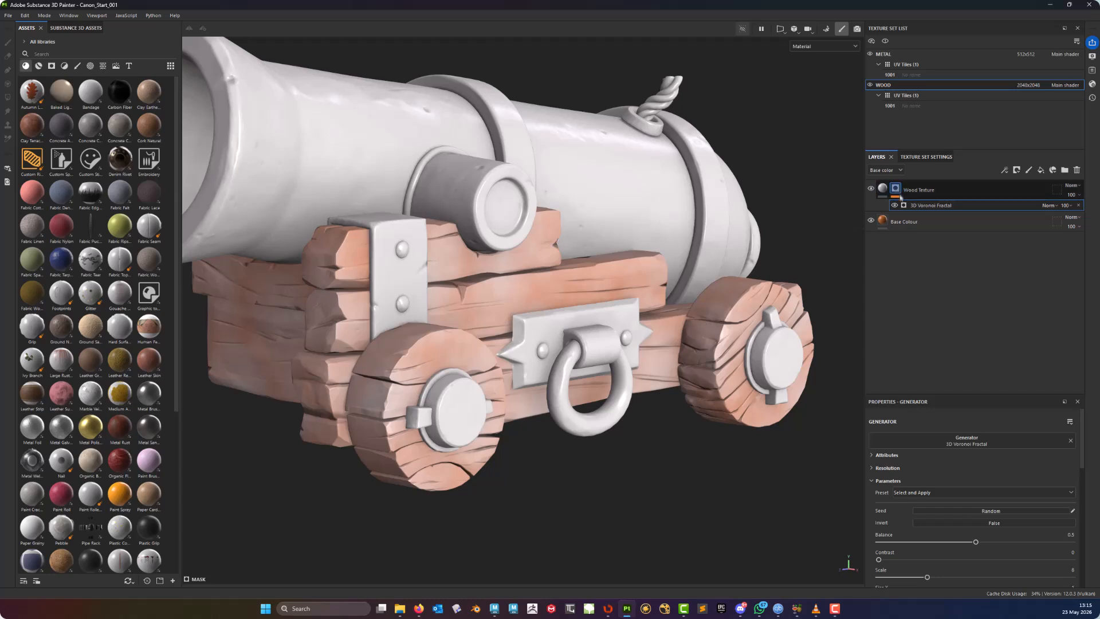
{"action": "left_click_drag", "start_coordinate": [612, 175], "coordinate": [627, 231], "text": "alt"}
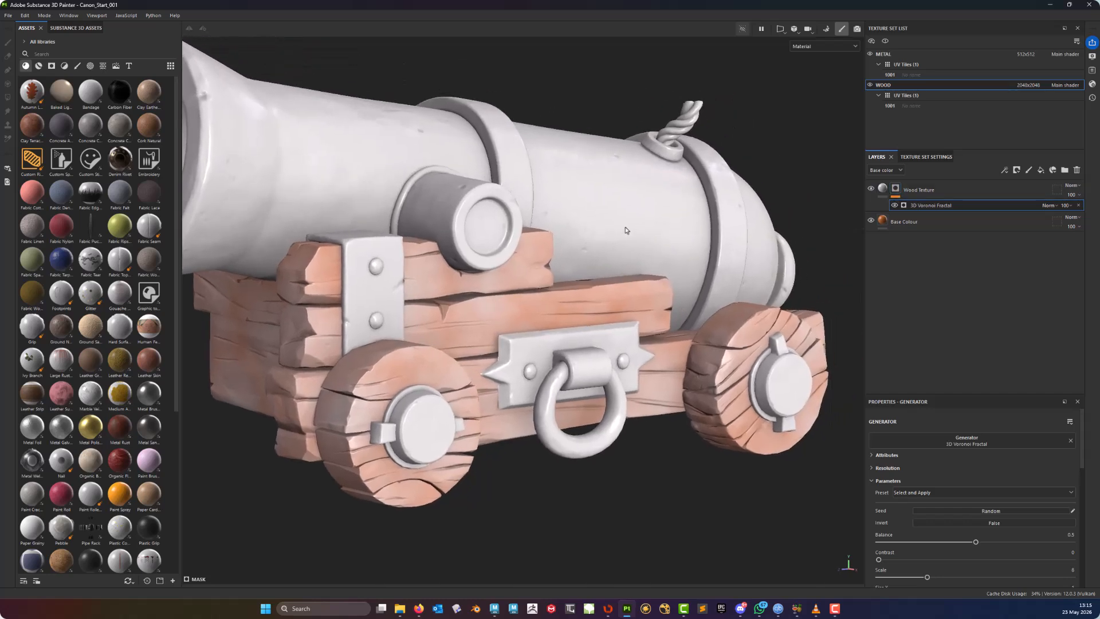
{"action": "left_click", "coordinate": [897, 191], "text": "alt"}
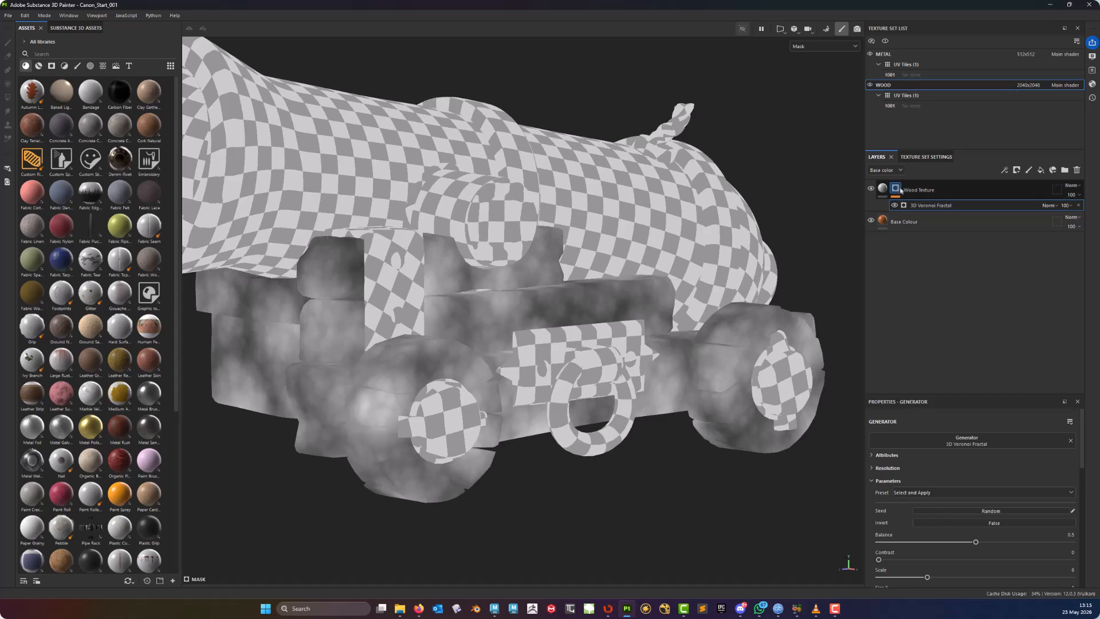
{"action": "middle_click_drag", "start_coordinate": [573, 337], "coordinate": [551, 273], "text": "alt"}
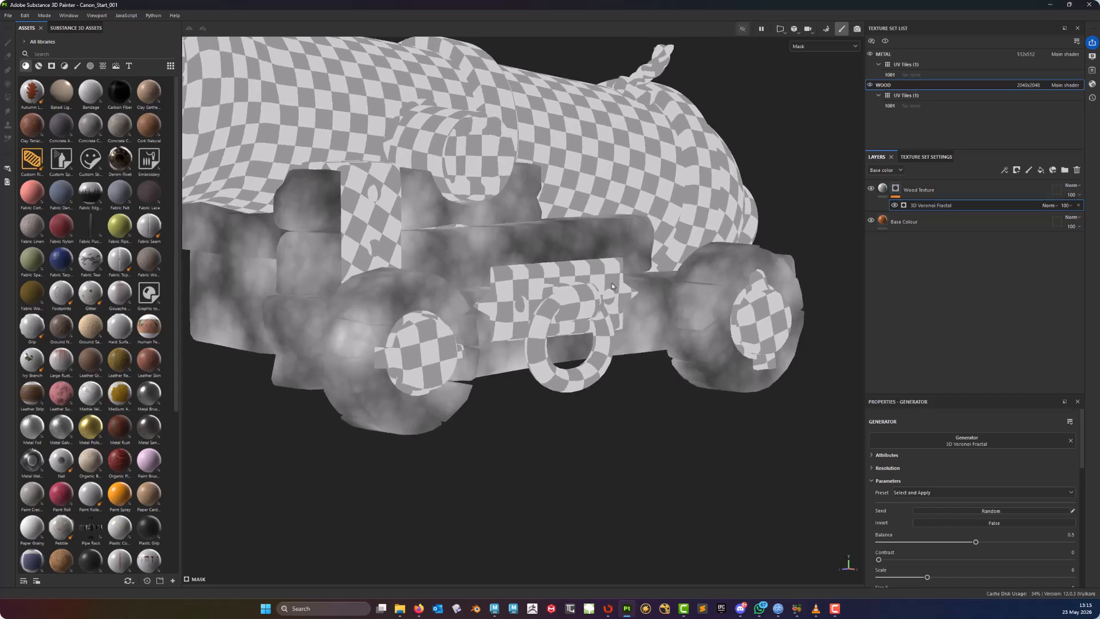
{"action": "left_click_drag", "start_coordinate": [551, 274], "coordinate": [531, 273], "text": "alt"}
{"action": "scroll", "coordinate": [531, 270], "scroll_direction": "up", "scroll_amount": 3}
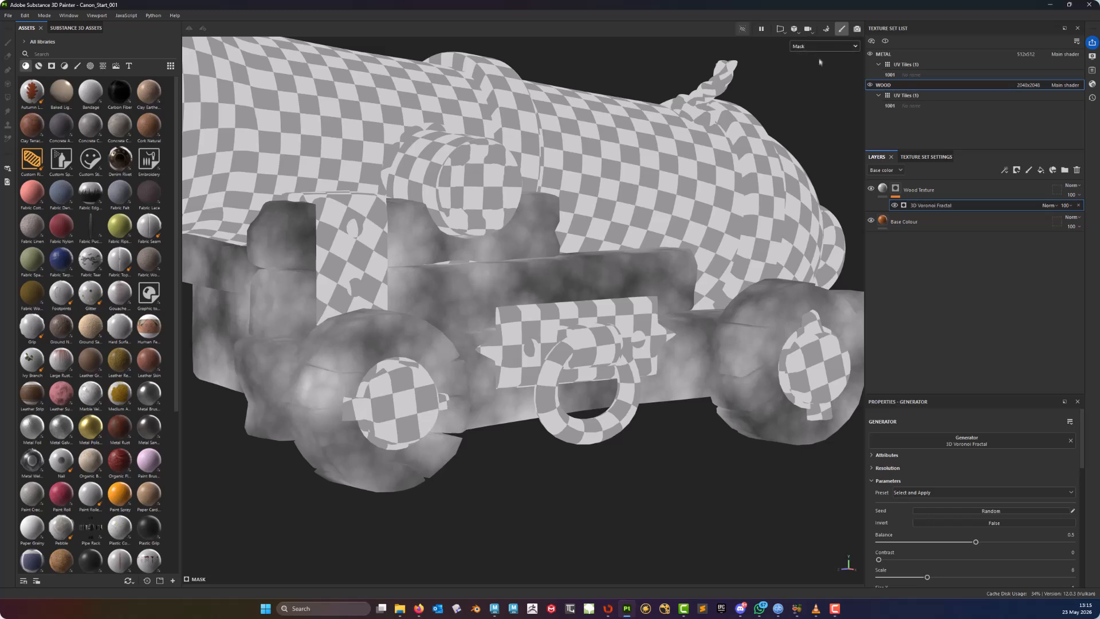
{"action": "middle_click_drag", "start_coordinate": [821, 62], "coordinate": [824, 53], "text": "alt"}
{"action": "middle_click_drag", "start_coordinate": [541, 320], "coordinate": [473, 342], "text": "alt"}
{"action": "left_click_drag", "start_coordinate": [487, 350], "coordinate": [461, 351], "text": "alt"}
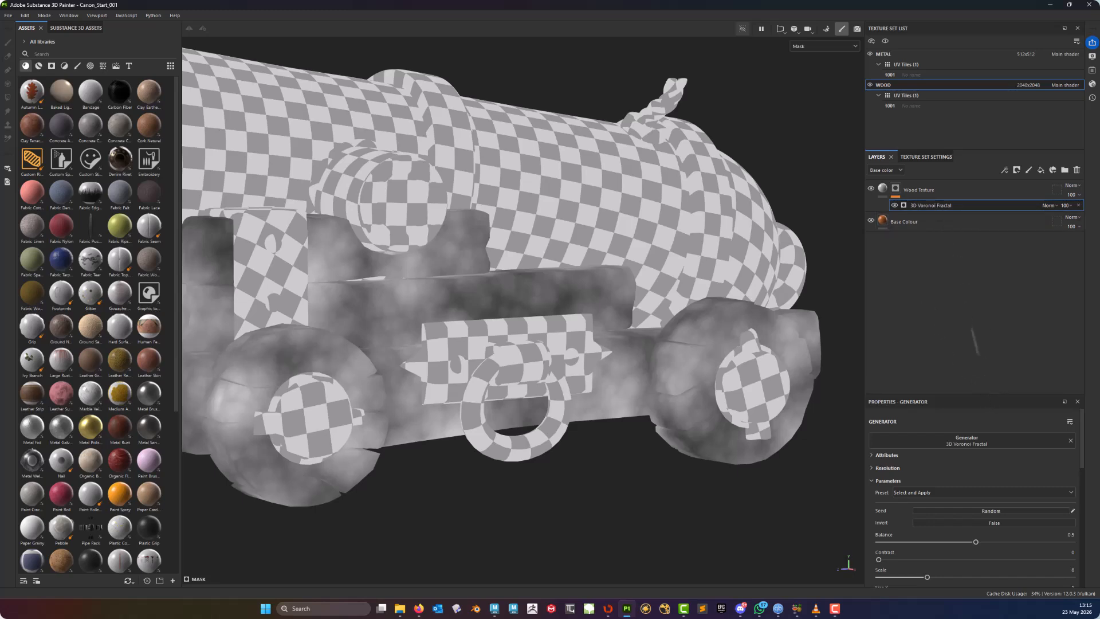
- Set the Voronoi generator's Size X and Size Z to 0.1
{"action": "left_click_drag", "start_coordinate": [987, 399], "coordinate": [986, 232]}
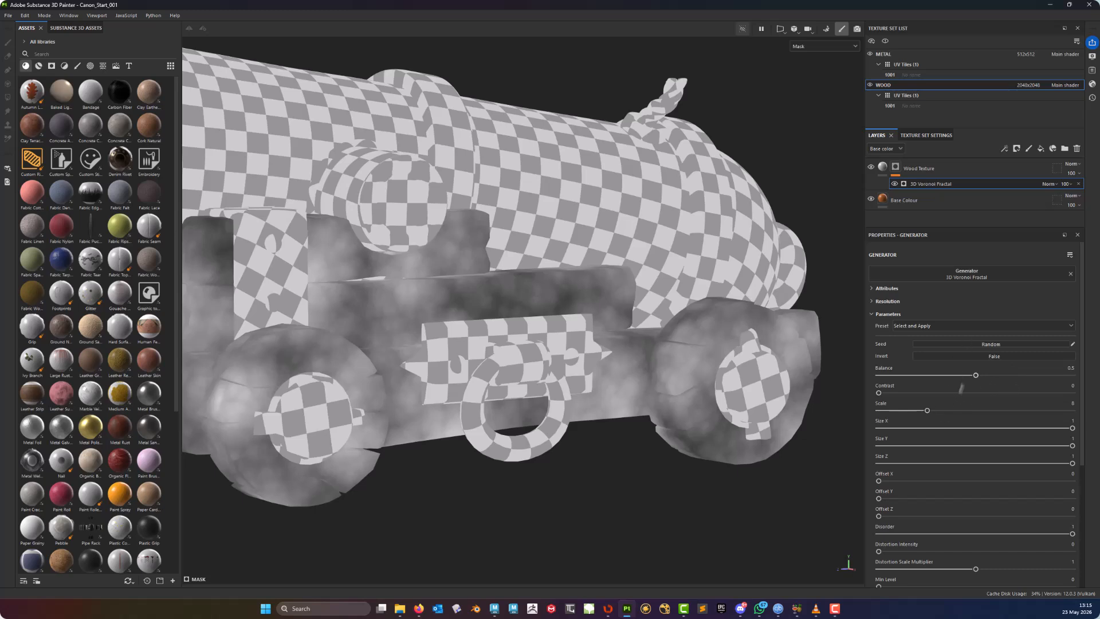
{"action": "left_click_drag", "start_coordinate": [976, 375], "coordinate": [975, 377]}
{"action": "left_click_drag", "start_coordinate": [1073, 428], "coordinate": [898, 434]}
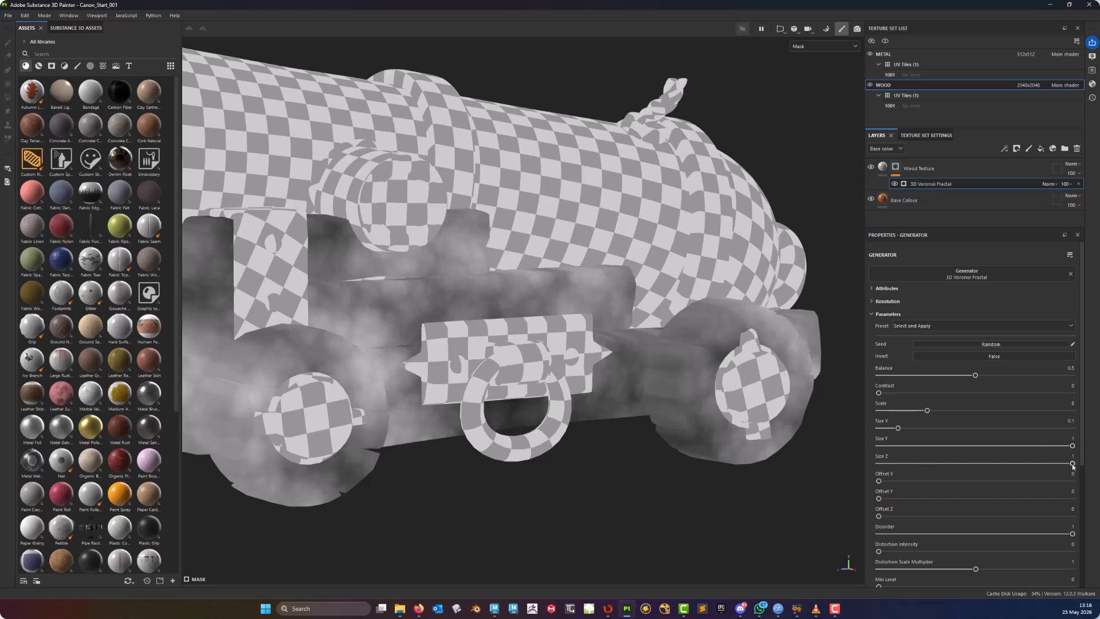
{"action": "mouse_move", "coordinate": [1073, 464]}
{"action": "left_mouse_down"}
{"action": "mouse_move", "coordinate": [917, 461]}
{"action": "mouse_move", "coordinate": [899, 474]}
{"action": "left_mouse_up"}
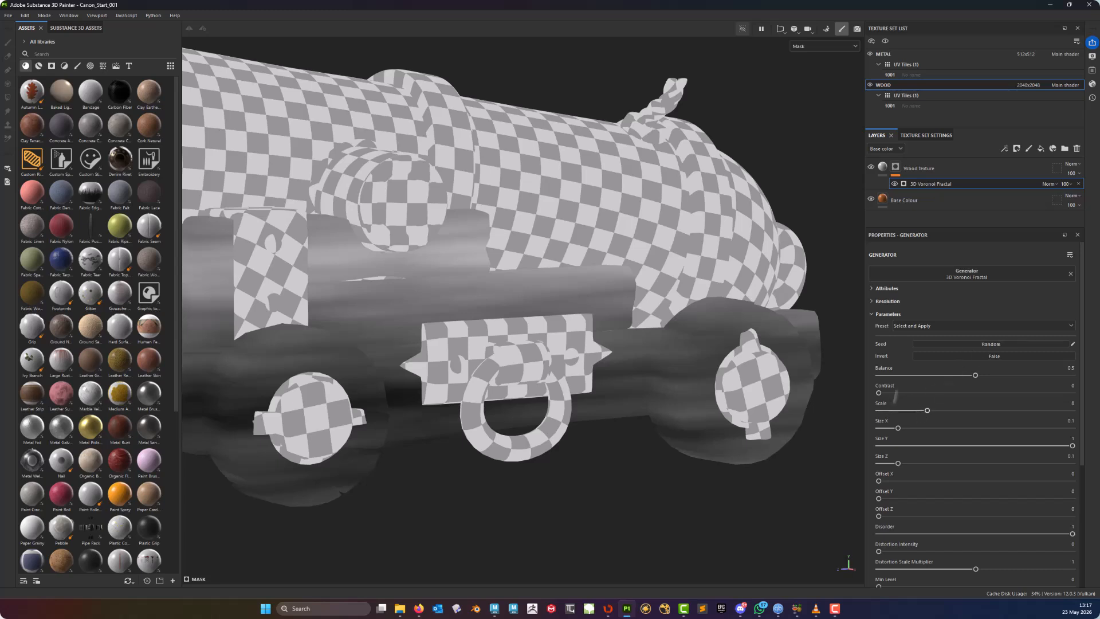
- Set the generator's Scale to about 19.15
{"action": "left_click_drag", "start_coordinate": [927, 410], "coordinate": [1004, 416]}
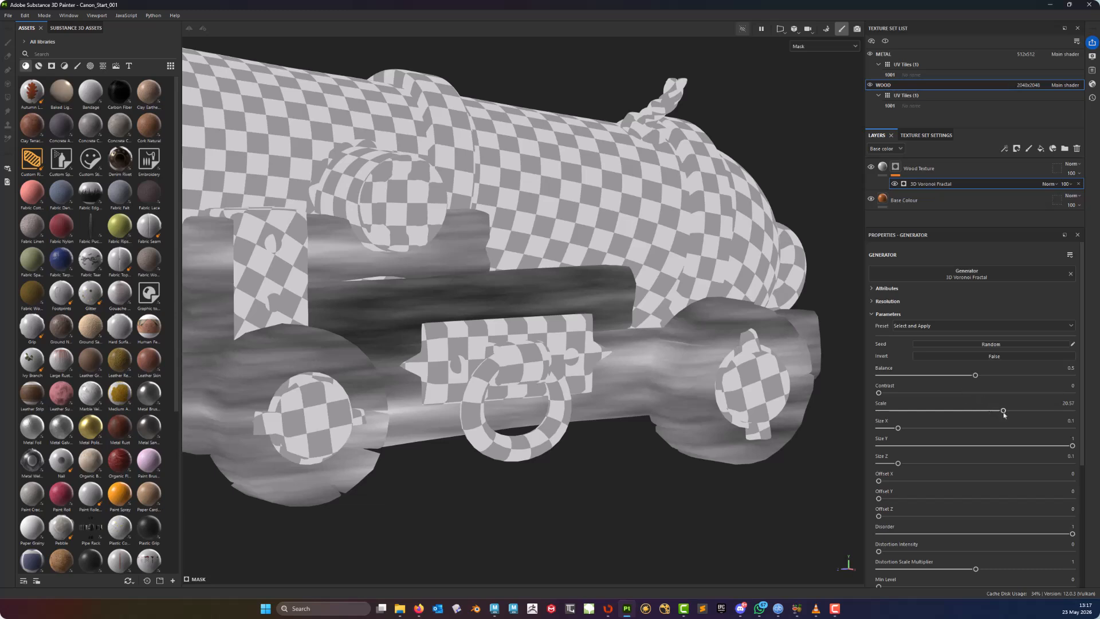
{"action": "left_click_drag", "start_coordinate": [1004, 412], "coordinate": [897, 410]}
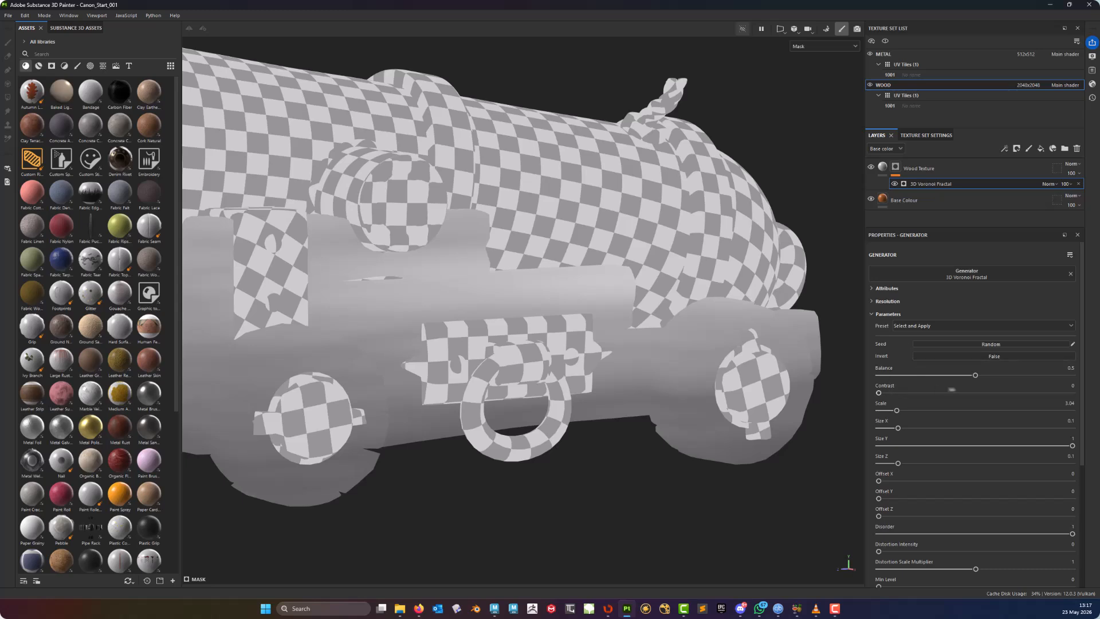
{"action": "left_click_drag", "start_coordinate": [896, 410], "coordinate": [995, 414]}
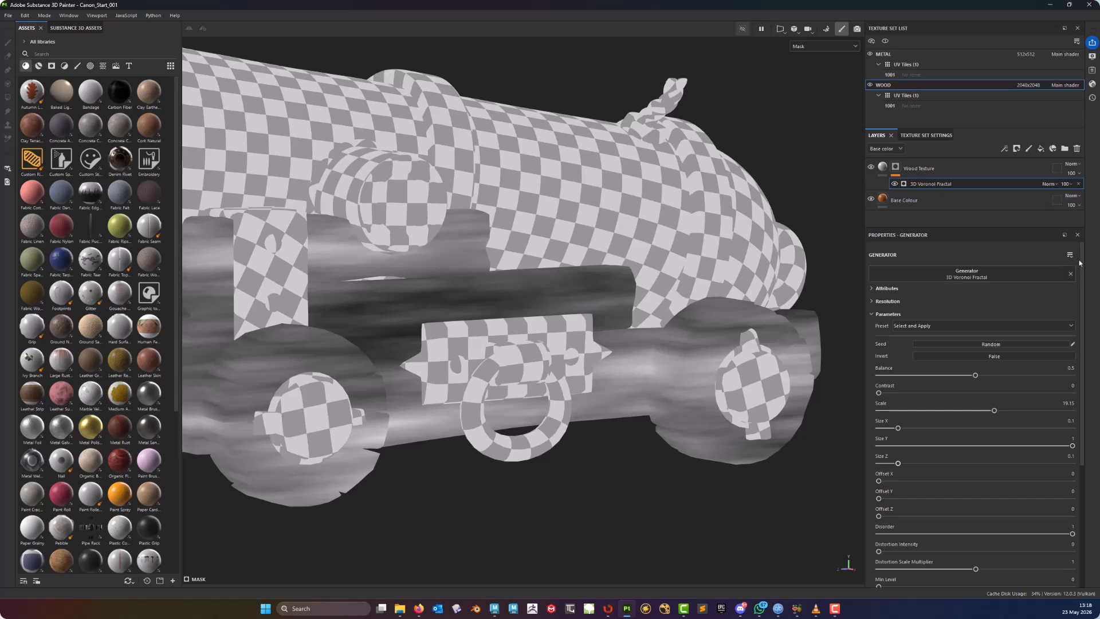
{"action": "scroll", "coordinate": [931, 417], "scroll_direction": "down", "scroll_amount": 4}
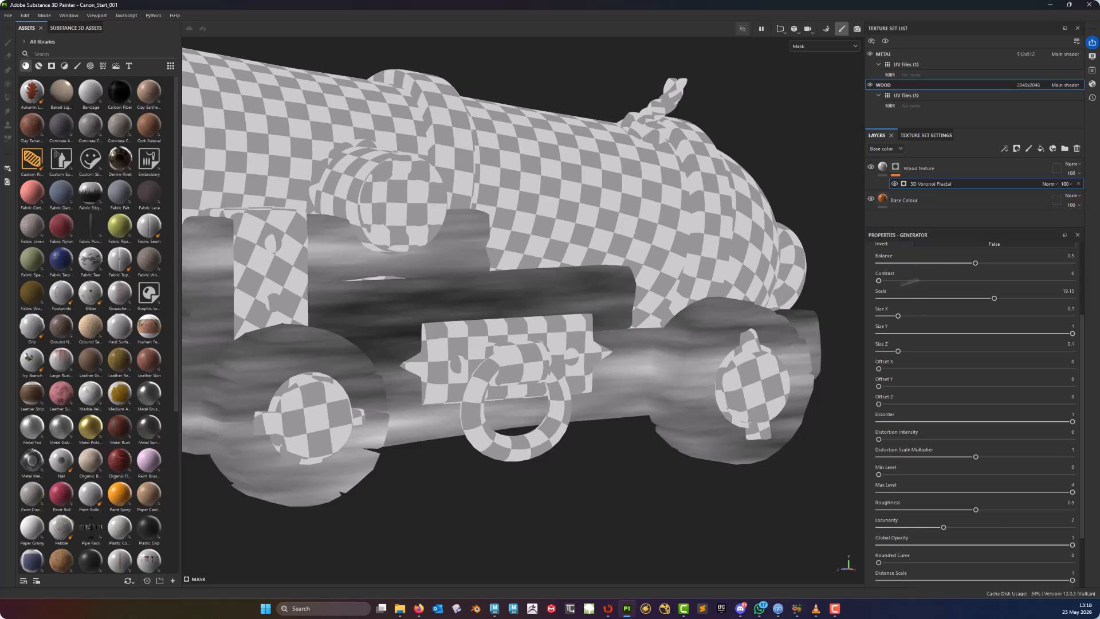
{"action": "left_click_drag", "start_coordinate": [879, 281], "coordinate": [933, 281]}
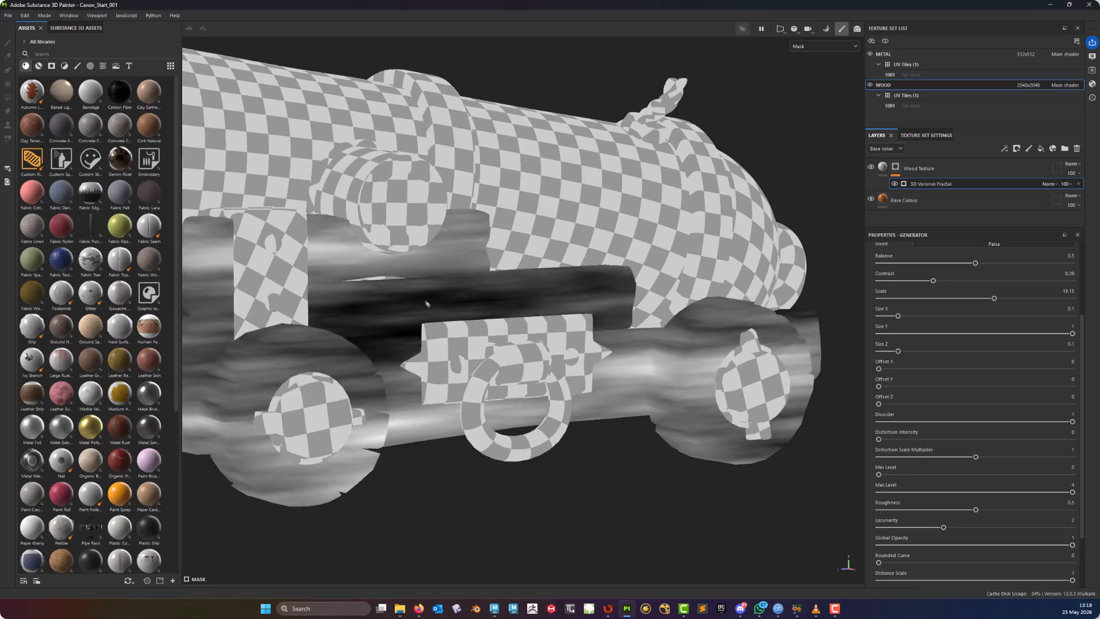
{"action": "left_click_drag", "start_coordinate": [934, 281], "coordinate": [848, 292]}
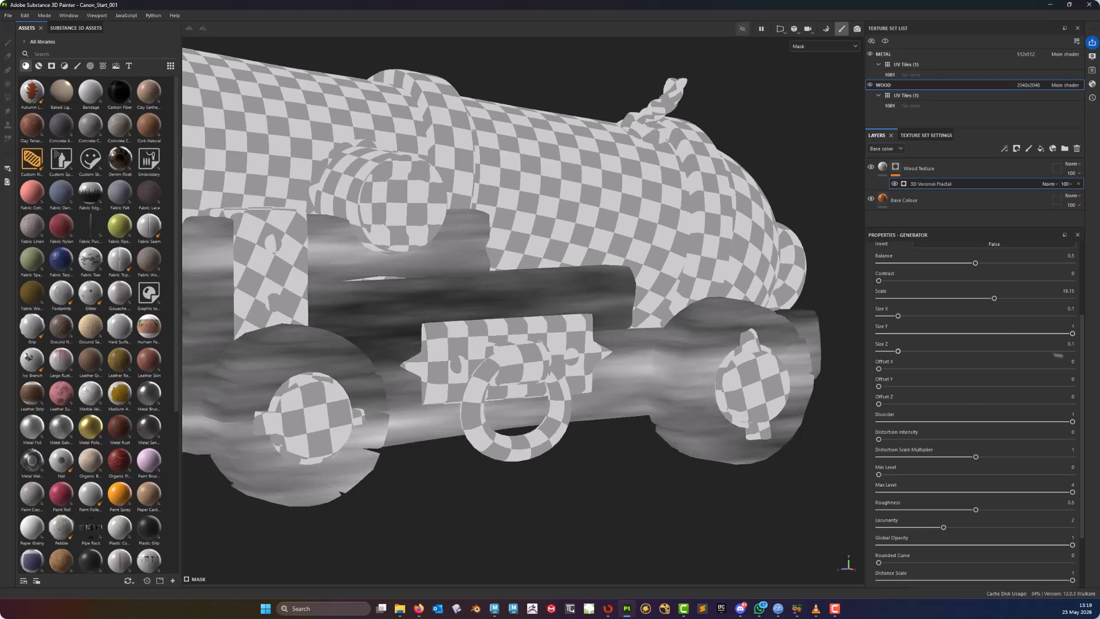
{"action": "scroll", "coordinate": [1057, 367], "scroll_direction": "down", "scroll_amount": 3}
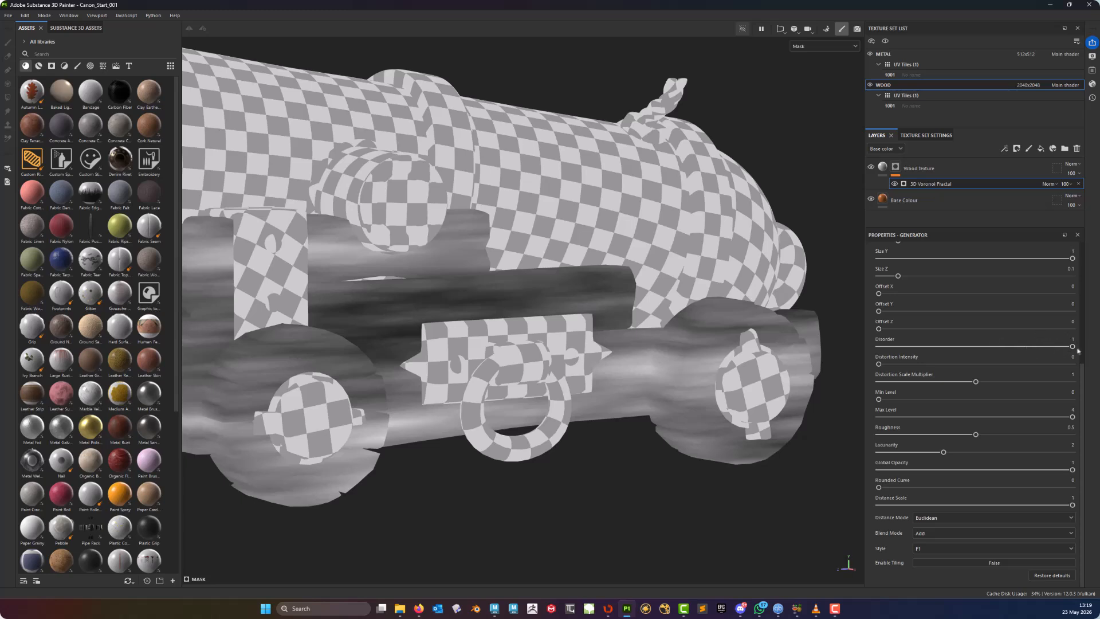
{"action": "left_click_drag", "start_coordinate": [1073, 348], "coordinate": [870, 349]}
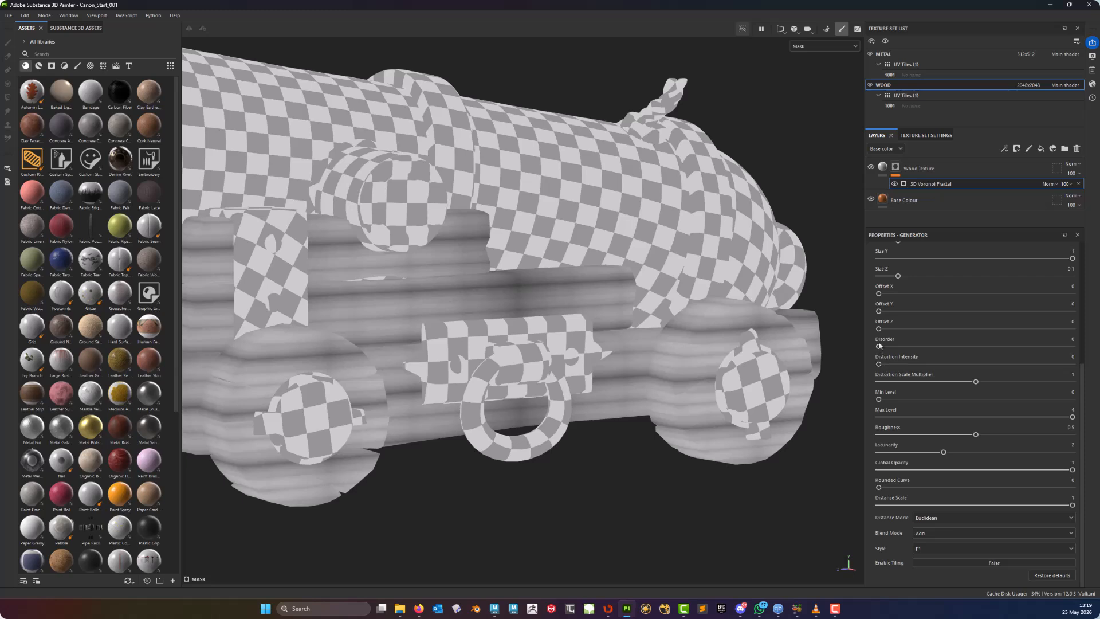
{"action": "left_click_drag", "start_coordinate": [881, 346], "coordinate": [1073, 346]}
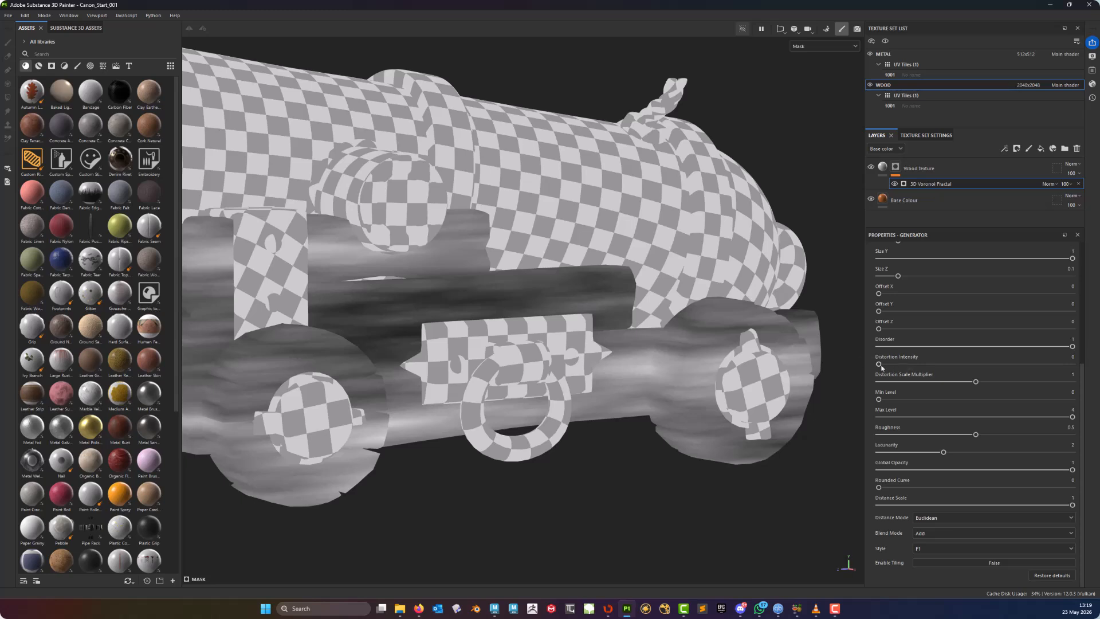
- Set the generator's Distortion Intensity to 0.37 and raise its Distortion Scale Multiplier
{"action": "left_click_drag", "start_coordinate": [879, 365], "coordinate": [953, 370]}
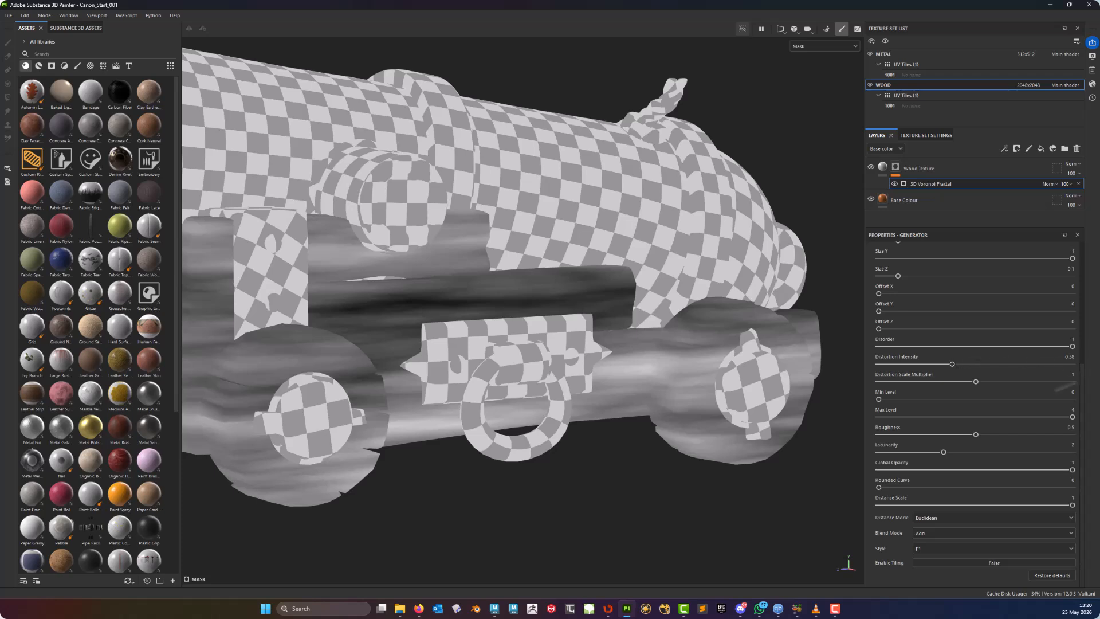
{"action": "mouse_move", "coordinate": [950, 368]}
{"action": "left_mouse_down"}
{"action": "mouse_move", "coordinate": [895, 365]}
{"action": "mouse_move", "coordinate": [1014, 364]}
{"action": "mouse_move", "coordinate": [931, 365]}
{"action": "mouse_move", "coordinate": [950, 367]}
{"action": "left_mouse_up"}
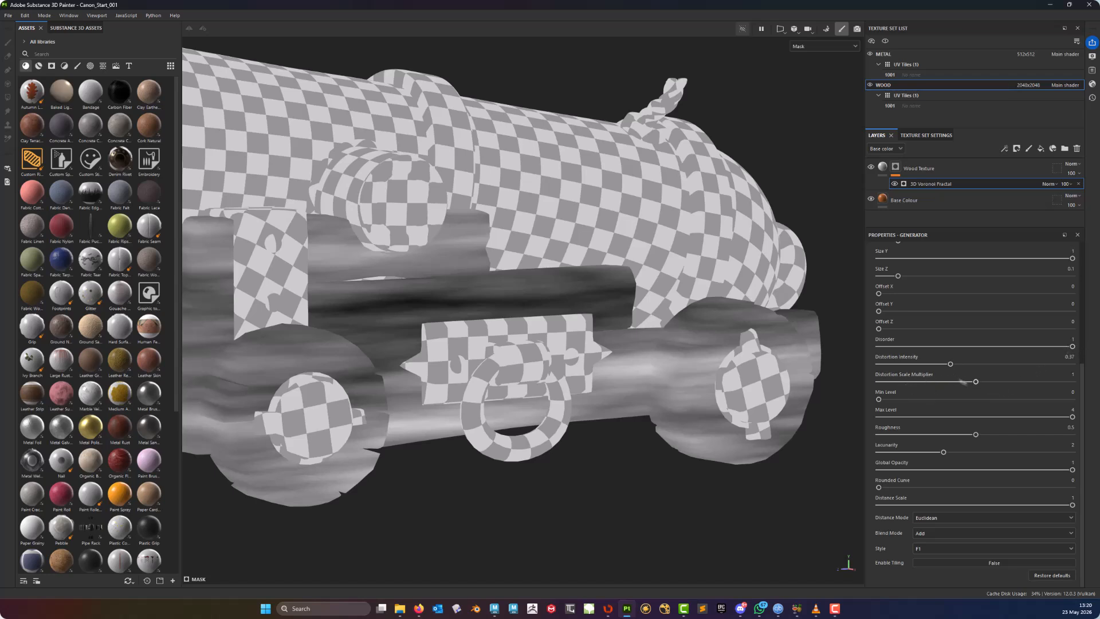
{"action": "left_click_drag", "start_coordinate": [977, 383], "coordinate": [972, 382]}
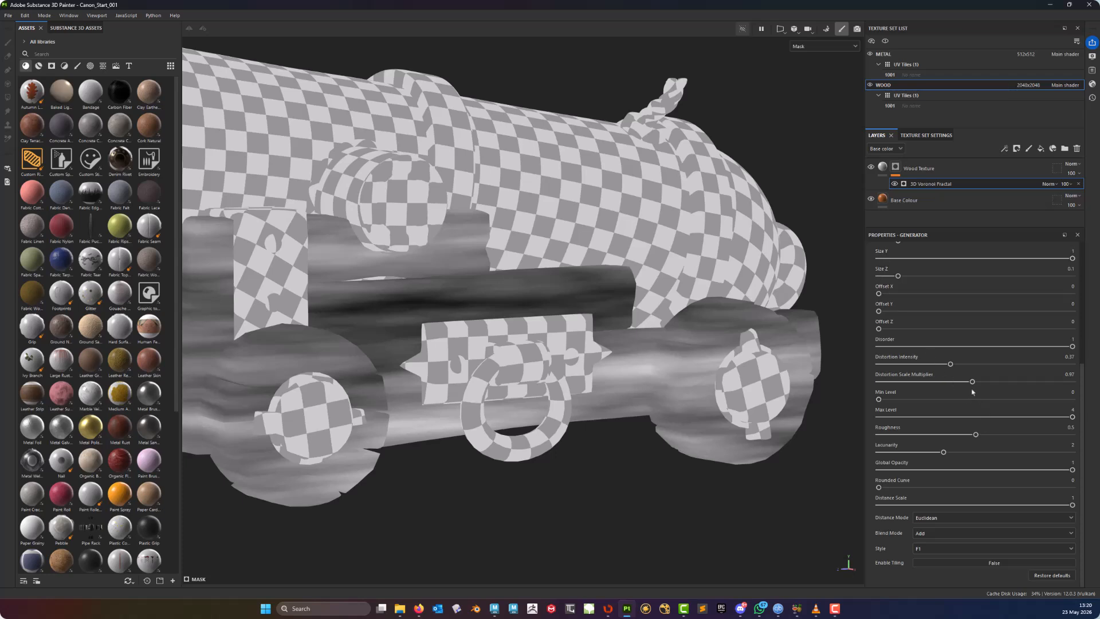
{"action": "left_click_drag", "start_coordinate": [972, 381], "coordinate": [1072, 375]}
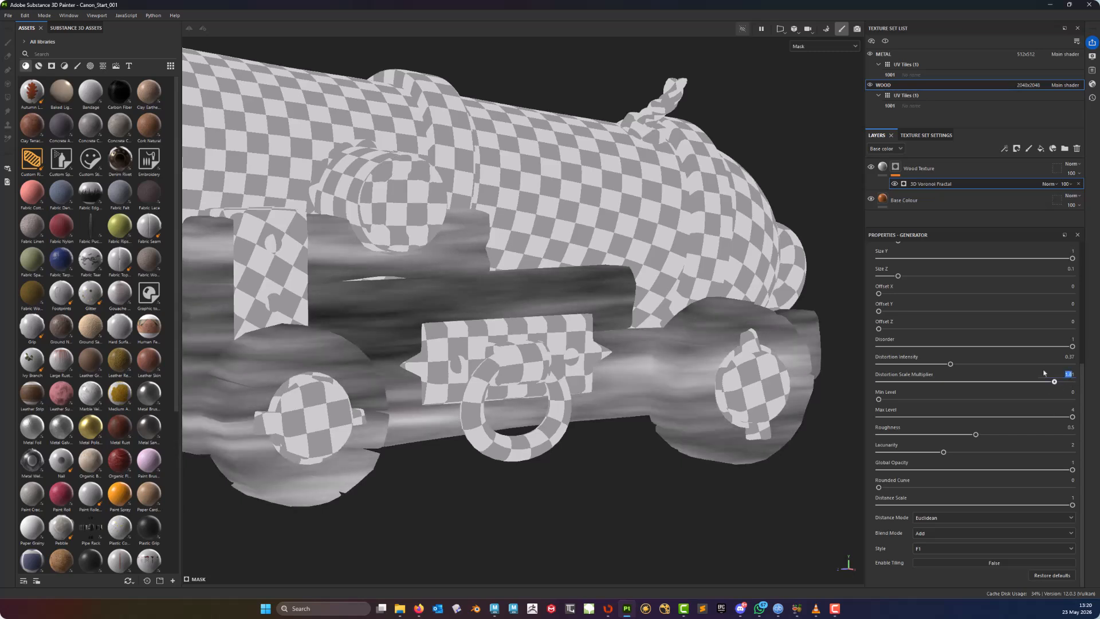
- Set the Voronoi generator's Distortion Scale Multiplier to 1 and its Min Level to 1
{"action": "key", "text": "End"}
{"action": "key", "text": "Return"}
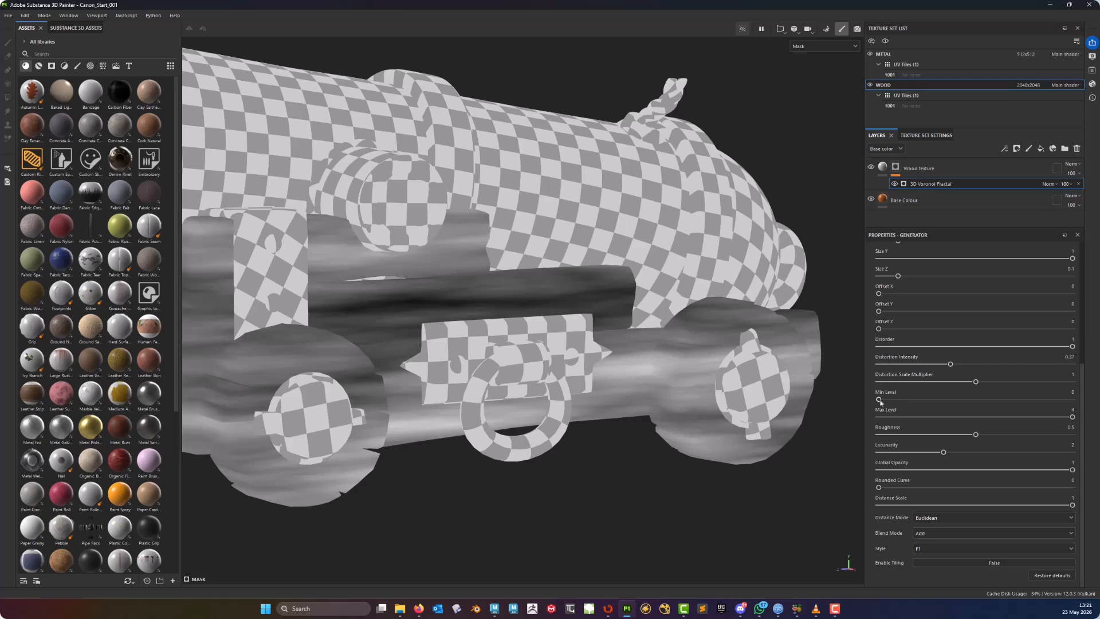
{"action": "mouse_move", "coordinate": [889, 401]}
{"action": "left_mouse_down"}
{"action": "mouse_move", "coordinate": [967, 400]}
{"action": "mouse_move", "coordinate": [888, 398]}
{"action": "left_mouse_up"}
{"action": "mouse_move", "coordinate": [876, 421]}
{"action": "left_click_drag", "start_coordinate": [892, 401], "coordinate": [927, 400]}
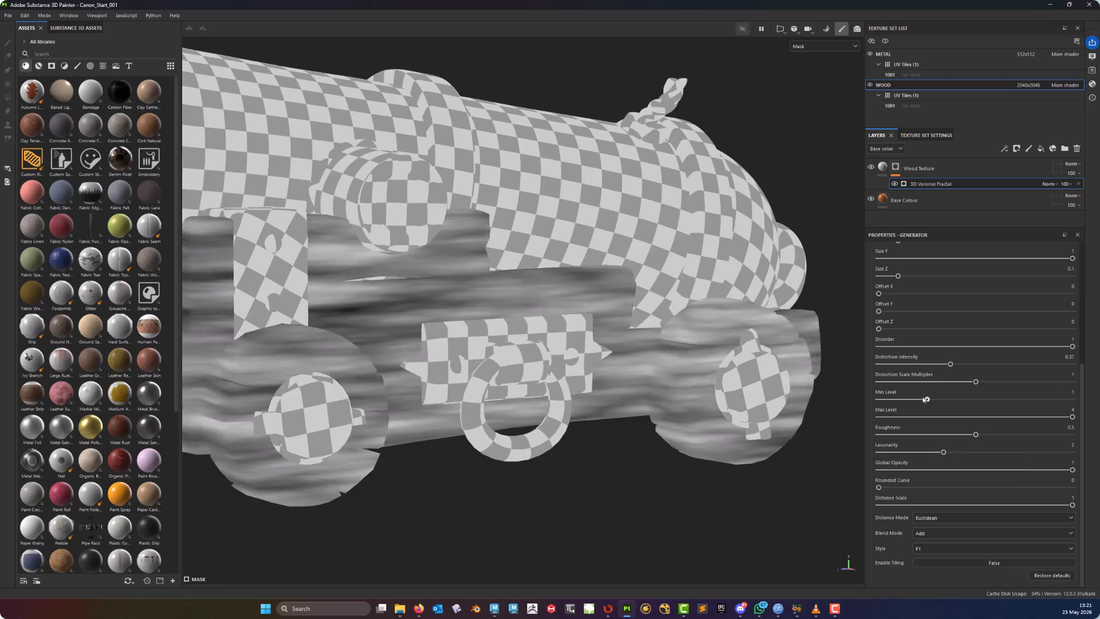
{"action": "left_click", "coordinate": [950, 400]}
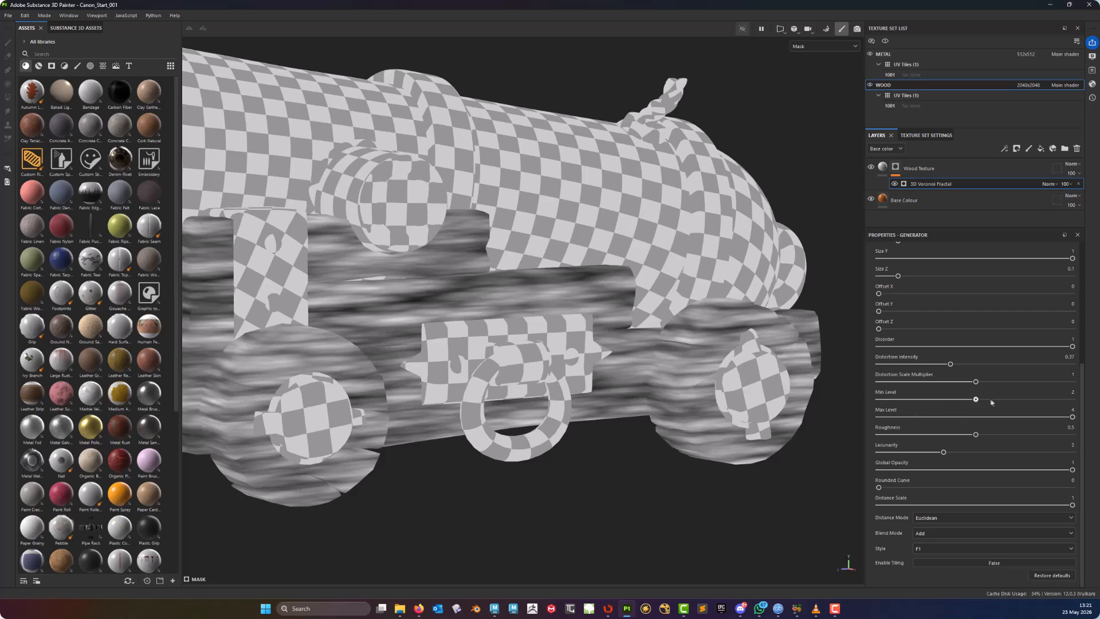
{"action": "mouse_move", "coordinate": [992, 401]}
{"action": "left_mouse_down"}
{"action": "mouse_move", "coordinate": [1011, 404]}
{"action": "mouse_move", "coordinate": [876, 407]}
{"action": "mouse_move", "coordinate": [907, 405]}
{"action": "left_mouse_up"}
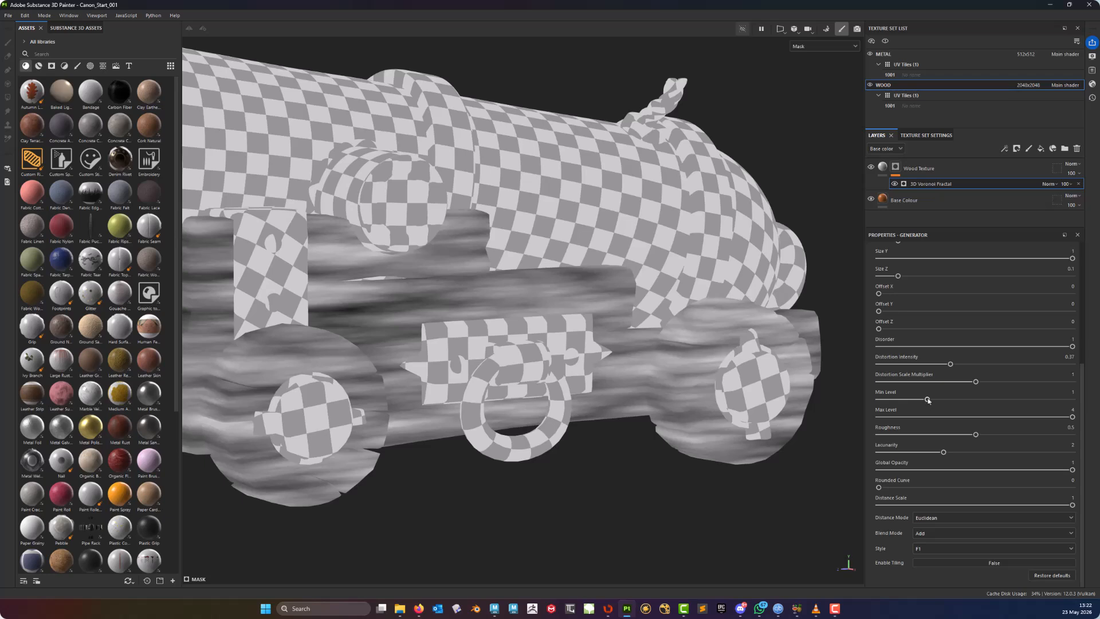
{"action": "left_click_drag", "start_coordinate": [953, 402], "coordinate": [961, 403]}
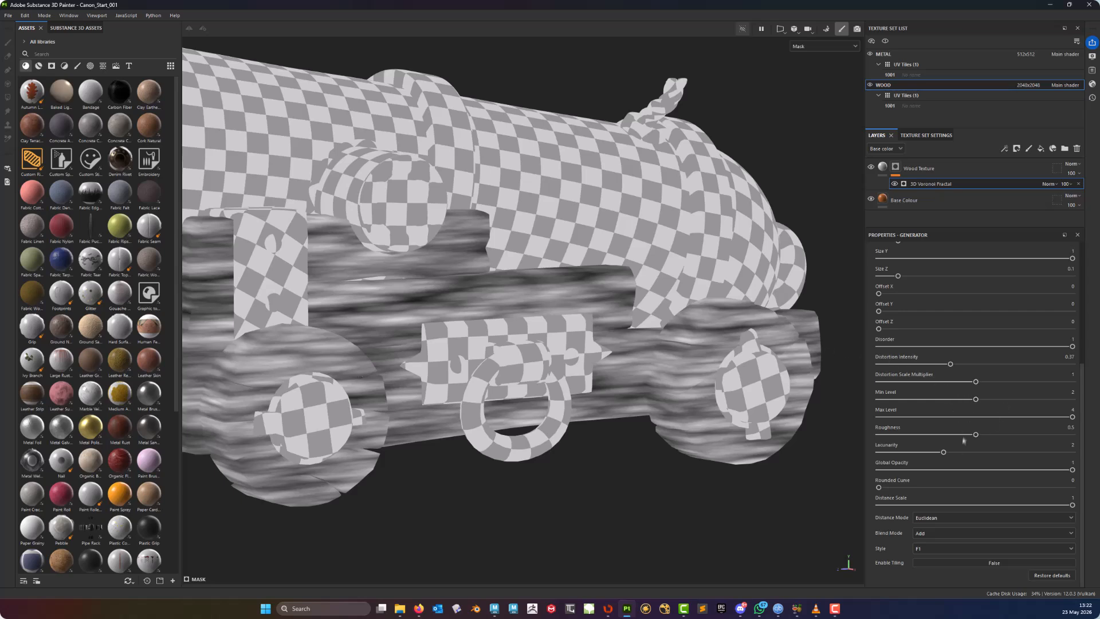
{"action": "left_click_drag", "start_coordinate": [958, 405], "coordinate": [940, 406]}
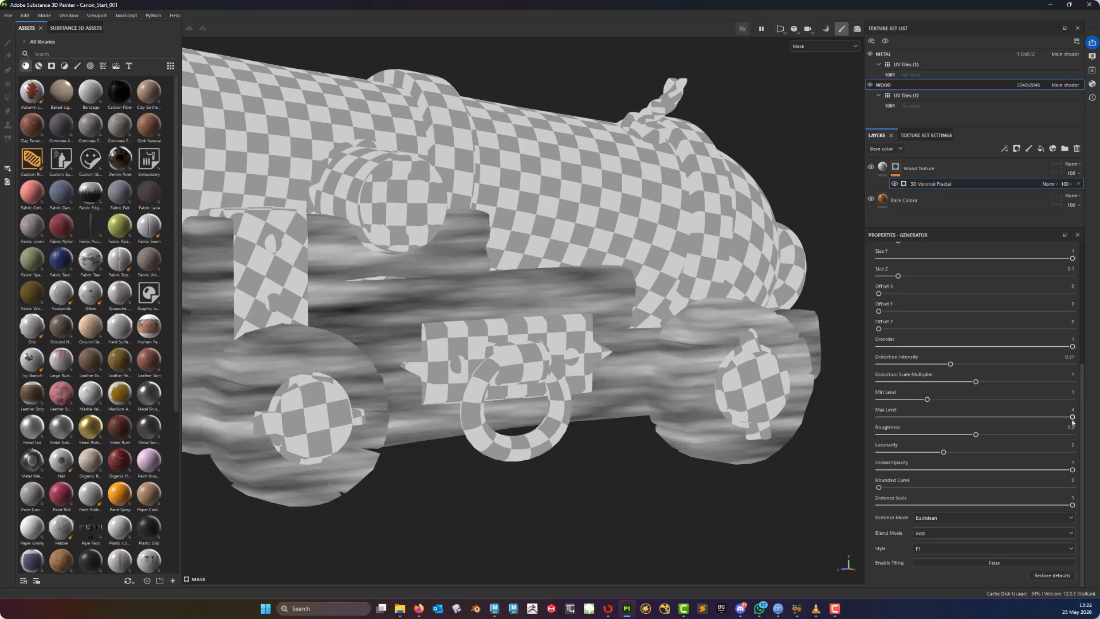
- Set the generator's Roughness to 0.6 and its Distance Scale to about 0.83
{"action": "mouse_move", "coordinate": [1072, 417]}
{"action": "left_mouse_down"}
{"action": "mouse_move", "coordinate": [931, 417]}
{"action": "mouse_move", "coordinate": [1057, 417]}
{"action": "left_mouse_up"}
{"action": "mouse_move", "coordinate": [976, 435]}
{"action": "left_mouse_down"}
{"action": "mouse_move", "coordinate": [912, 435]}
{"action": "mouse_move", "coordinate": [1006, 439]}
{"action": "mouse_move", "coordinate": [887, 436]}
{"action": "mouse_move", "coordinate": [941, 436]}
{"action": "mouse_move", "coordinate": [958, 453]}
{"action": "mouse_move", "coordinate": [993, 447]}
{"action": "left_mouse_up"}
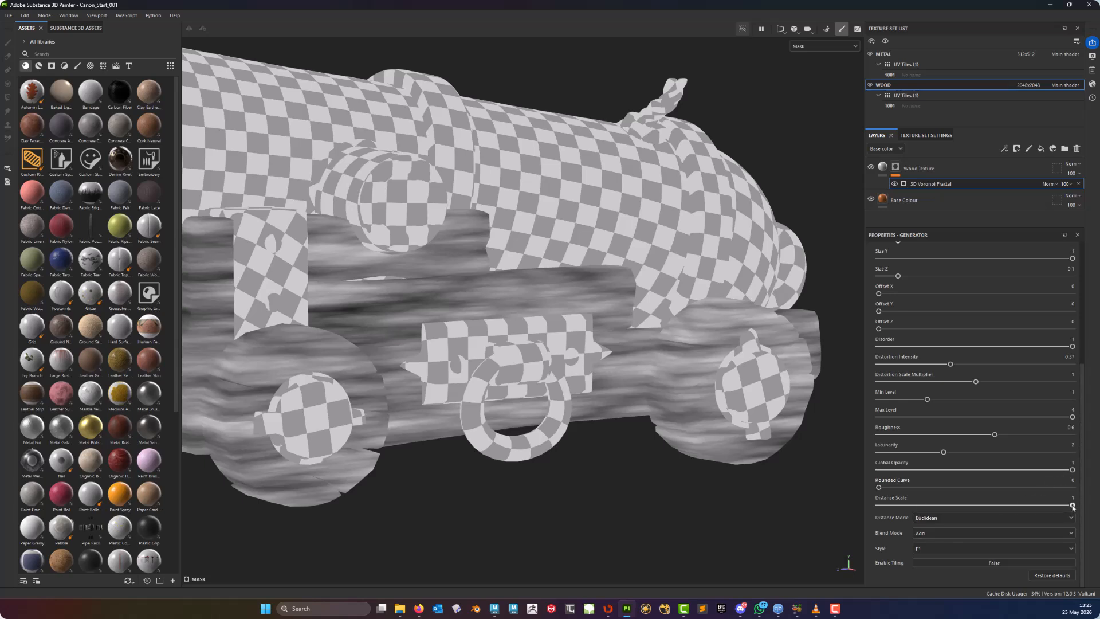
{"action": "mouse_move", "coordinate": [1073, 506]}
{"action": "left_mouse_down"}
{"action": "mouse_move", "coordinate": [866, 505]}
{"action": "mouse_move", "coordinate": [1074, 511]}
{"action": "mouse_move", "coordinate": [1033, 504]}
{"action": "left_mouse_up"}
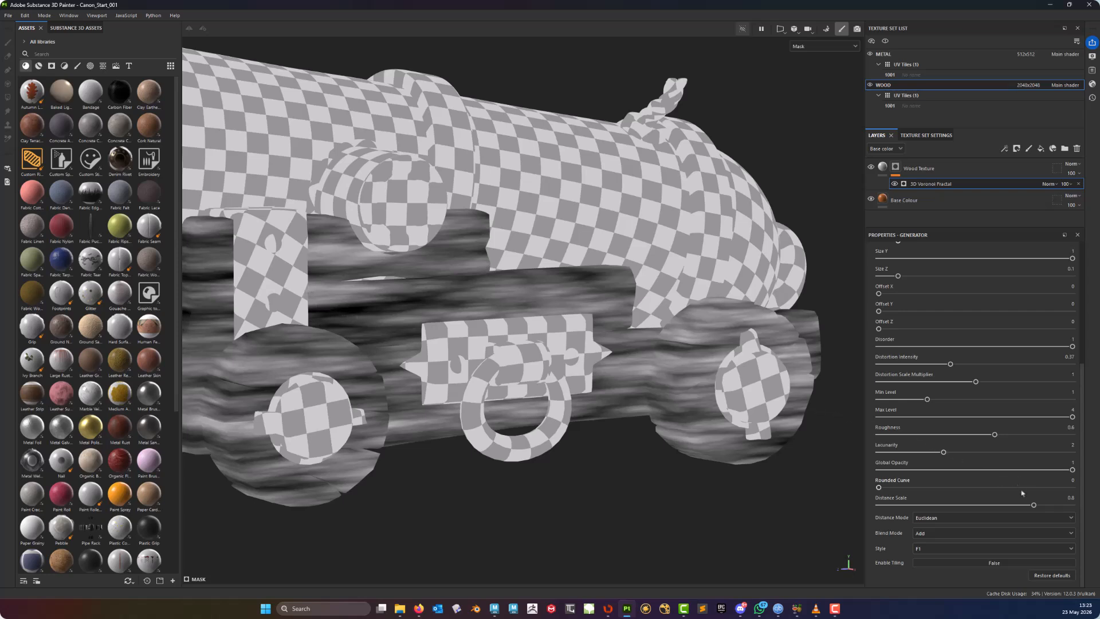
{"action": "mouse_move", "coordinate": [1034, 505]}
{"action": "left_mouse_down"}
{"action": "mouse_move", "coordinate": [1075, 507]}
{"action": "mouse_move", "coordinate": [1040, 508]}
{"action": "left_mouse_up"}
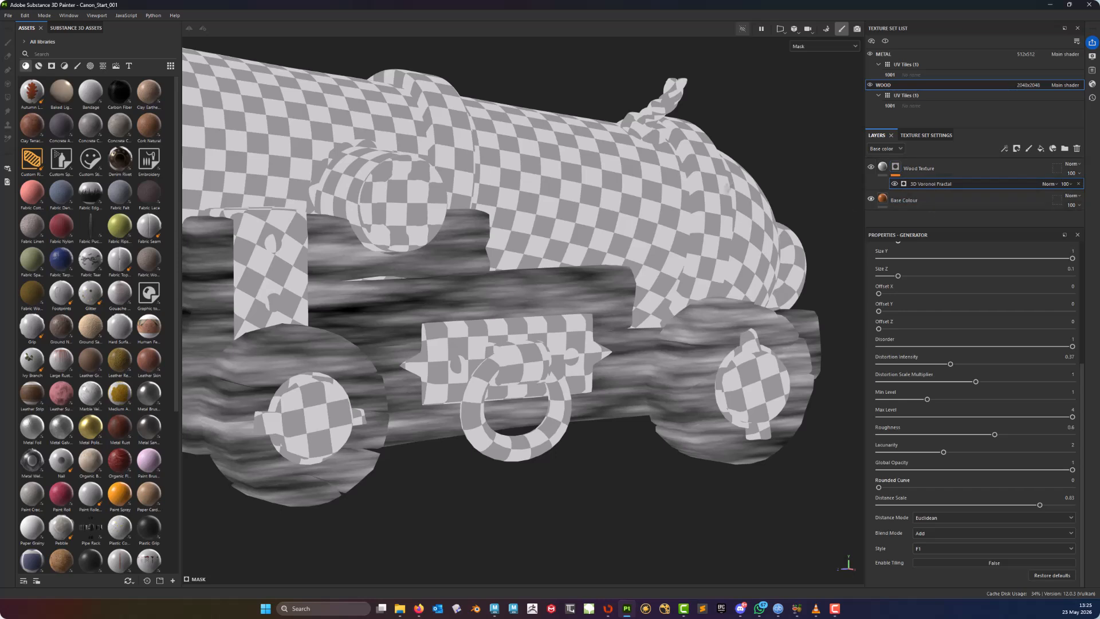
- Add a Highpass filter above the 3D Voronoi Fractal in the Wood Texture layer's mask
{"action": "right_click", "coordinate": [927, 188]}
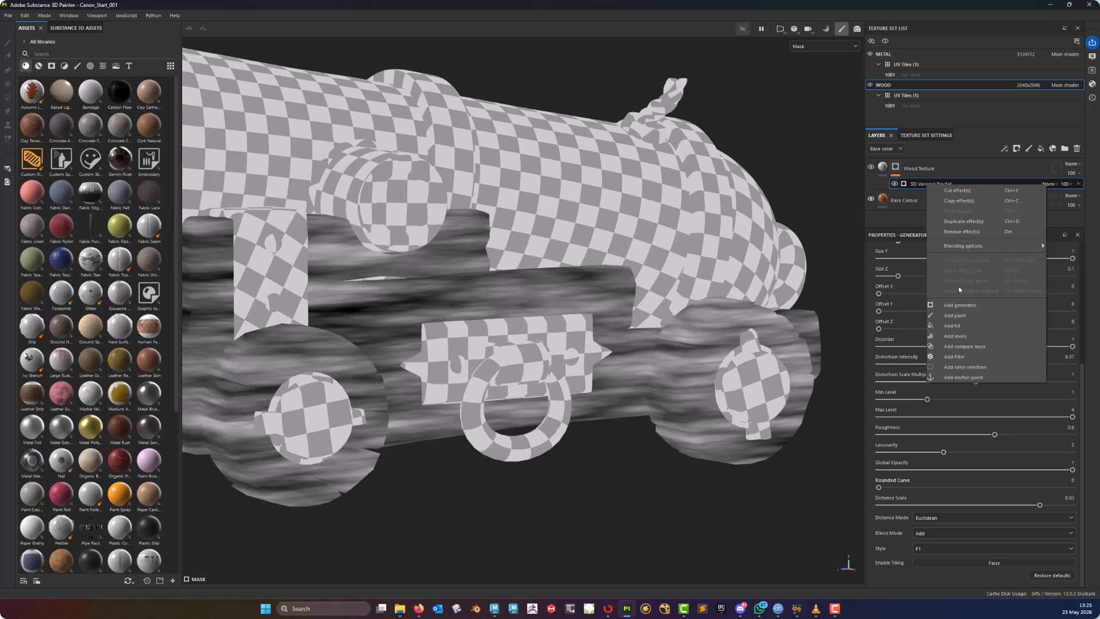
{"action": "left_click", "coordinate": [960, 357]}
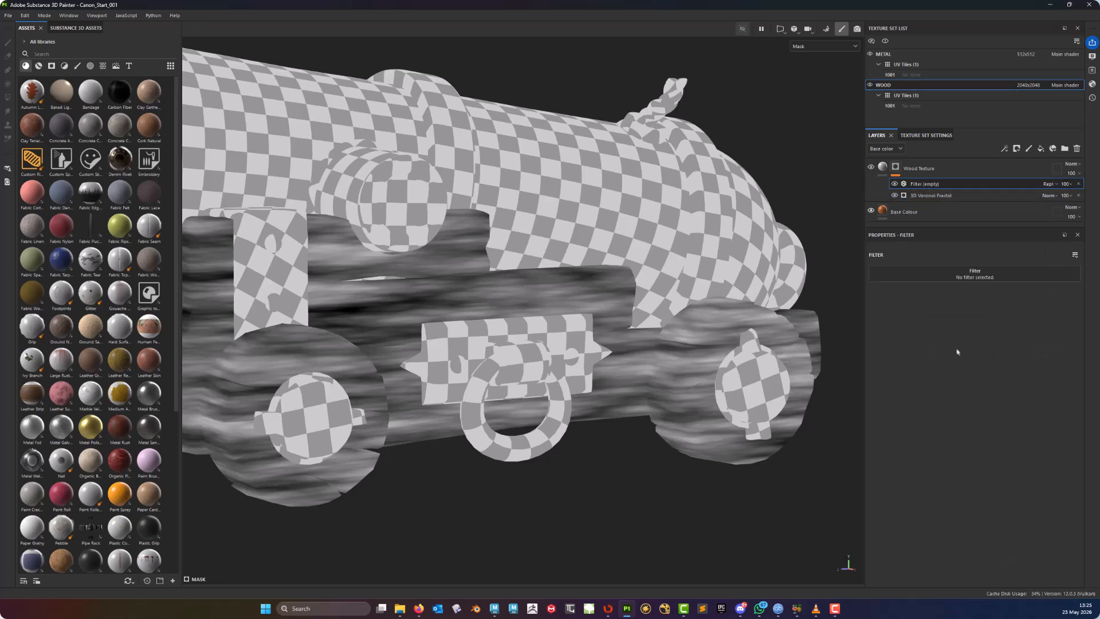
{"action": "left_click", "coordinate": [963, 280]}
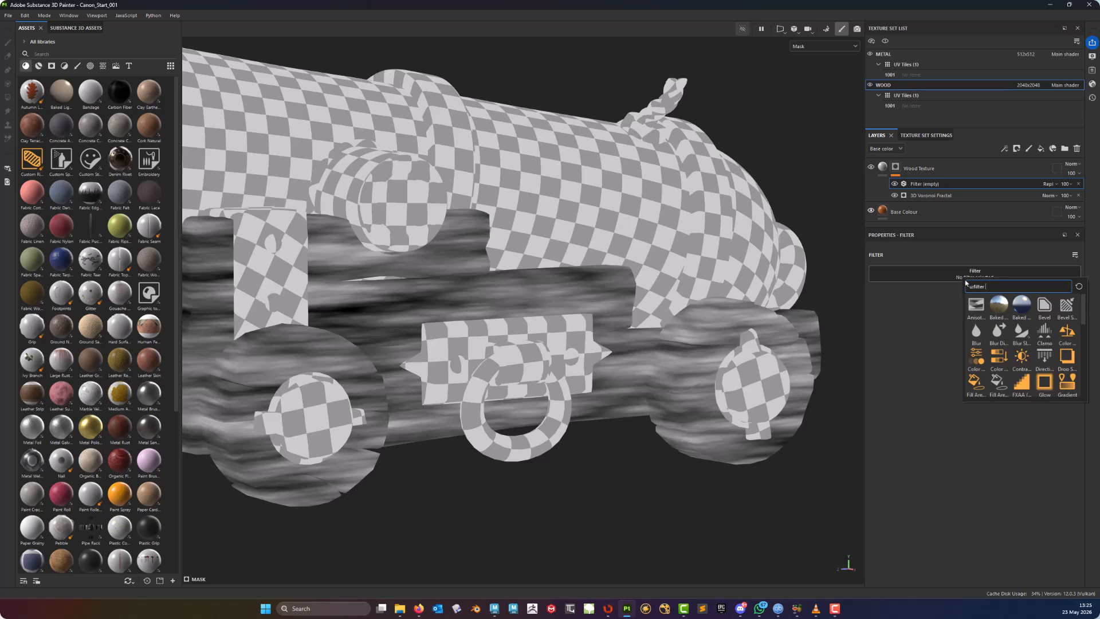
{"action": "type", "text": "high"}
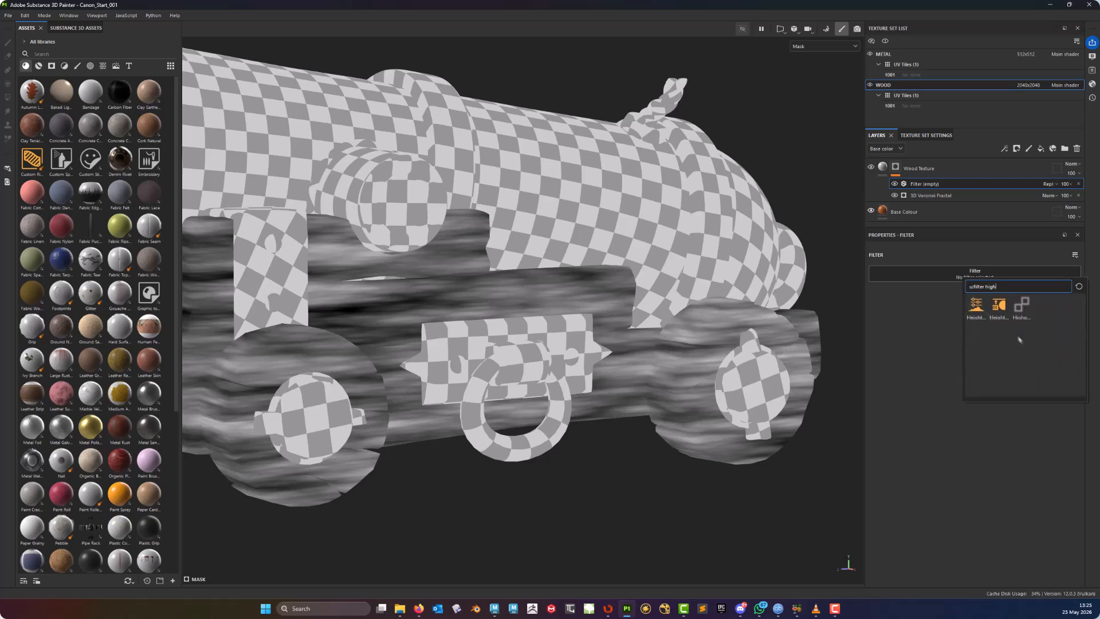
{"action": "mouse_move", "coordinate": [1023, 313]}
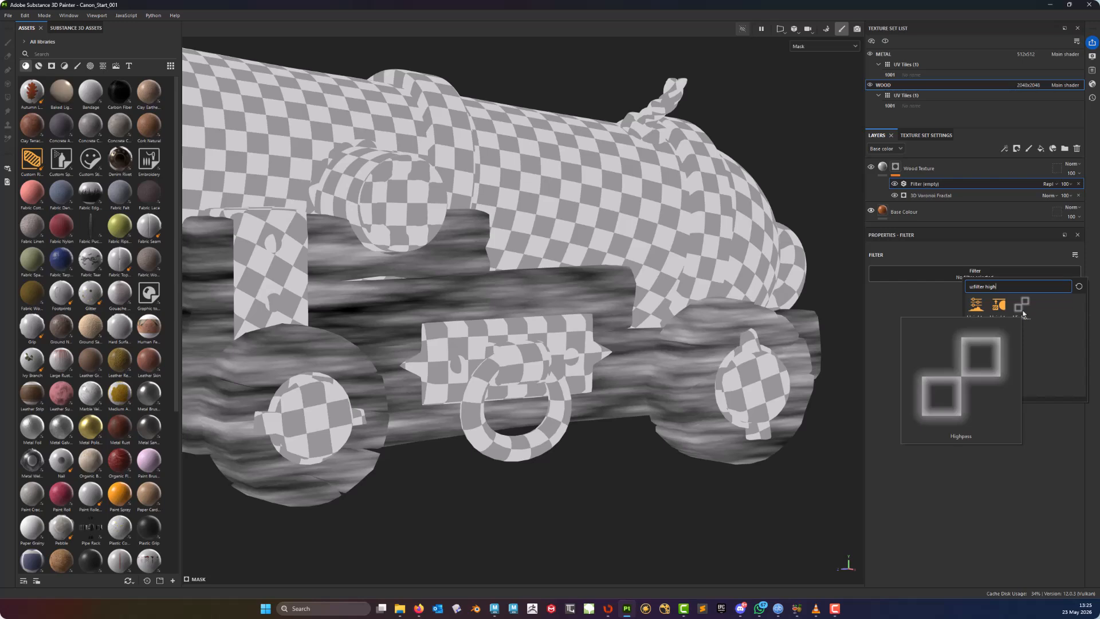
{"action": "left_click", "coordinate": [1023, 307]}
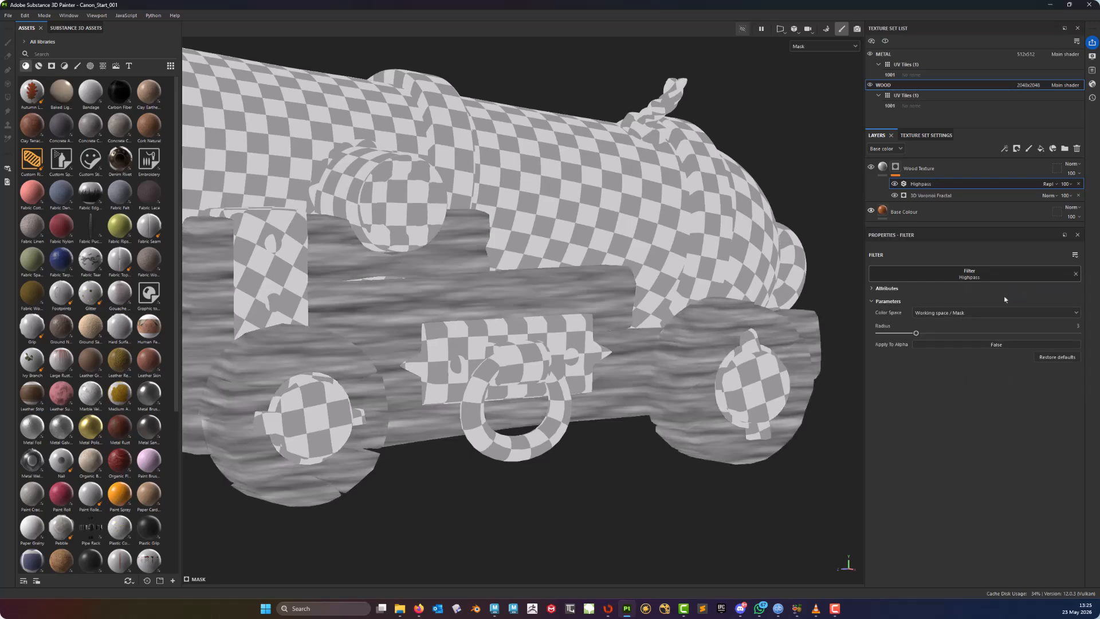
- Toggle the Highpass filter on and off to compare its effect on the carriage's wood mask
{"action": "middle_click_drag", "start_coordinate": [420, 297], "coordinate": [487, 338], "text": "alt"}
{"action": "left_click_drag", "start_coordinate": [487, 338], "coordinate": [522, 347], "text": "alt"}
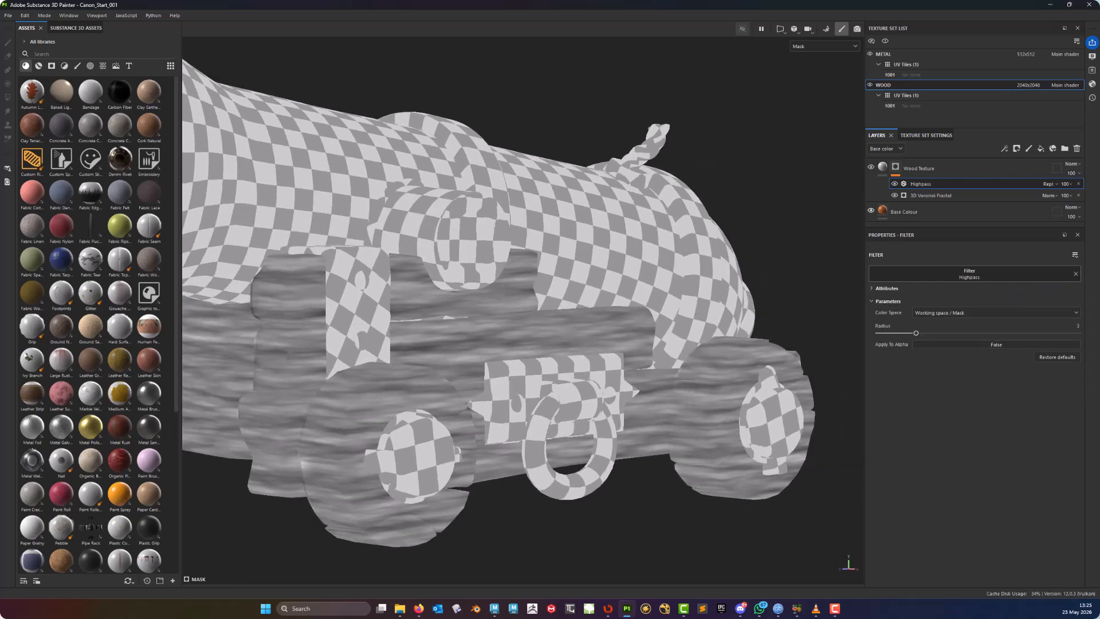
{"action": "right_click_drag", "start_coordinate": [522, 347], "coordinate": [548, 367], "text": "alt"}
{"action": "middle_click_drag", "start_coordinate": [549, 367], "coordinate": [620, 284], "text": "alt"}
{"action": "left_click_drag", "start_coordinate": [620, 284], "coordinate": [599, 291], "text": "alt"}
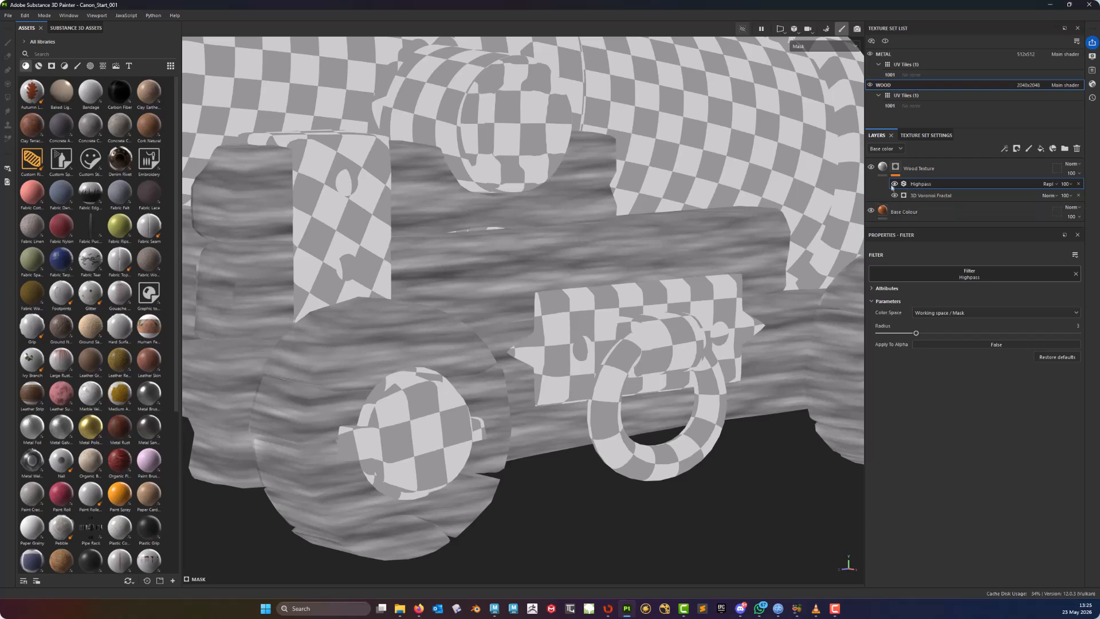
{"action": "left_click", "coordinate": [895, 184]}
{"action": "left_click", "coordinate": [895, 184]}
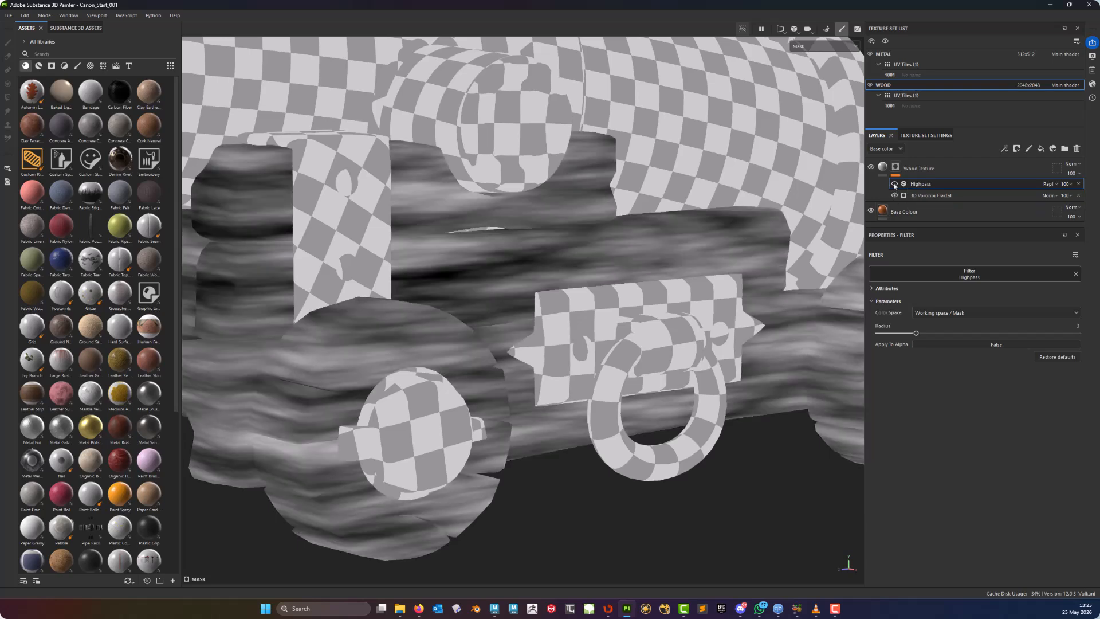
{"action": "left_click", "coordinate": [895, 184]}
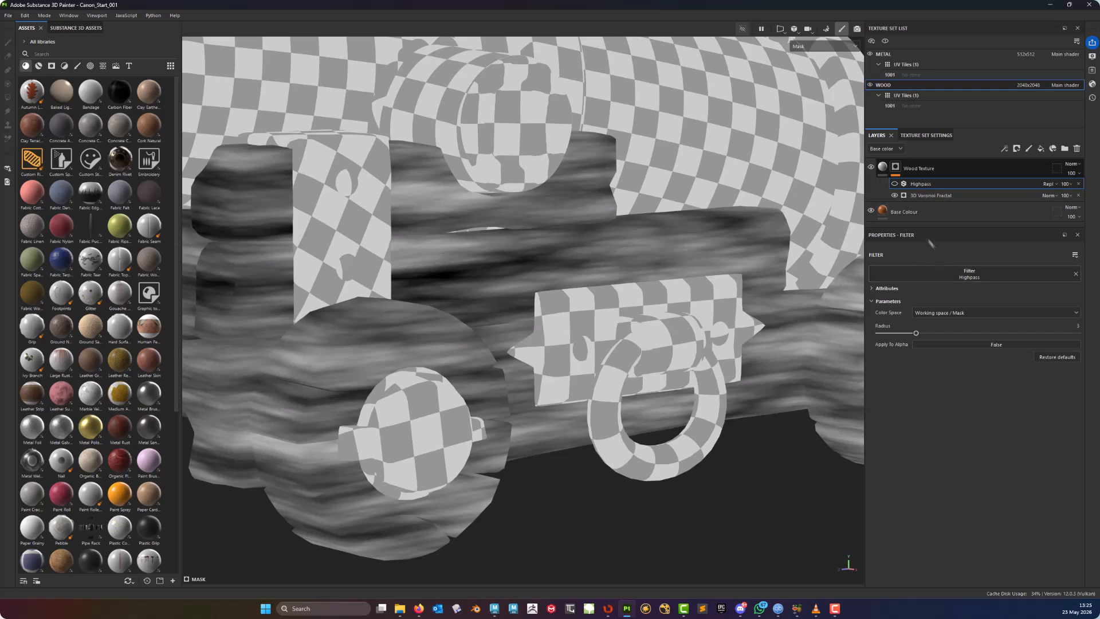
{"action": "left_click", "coordinate": [894, 184]}
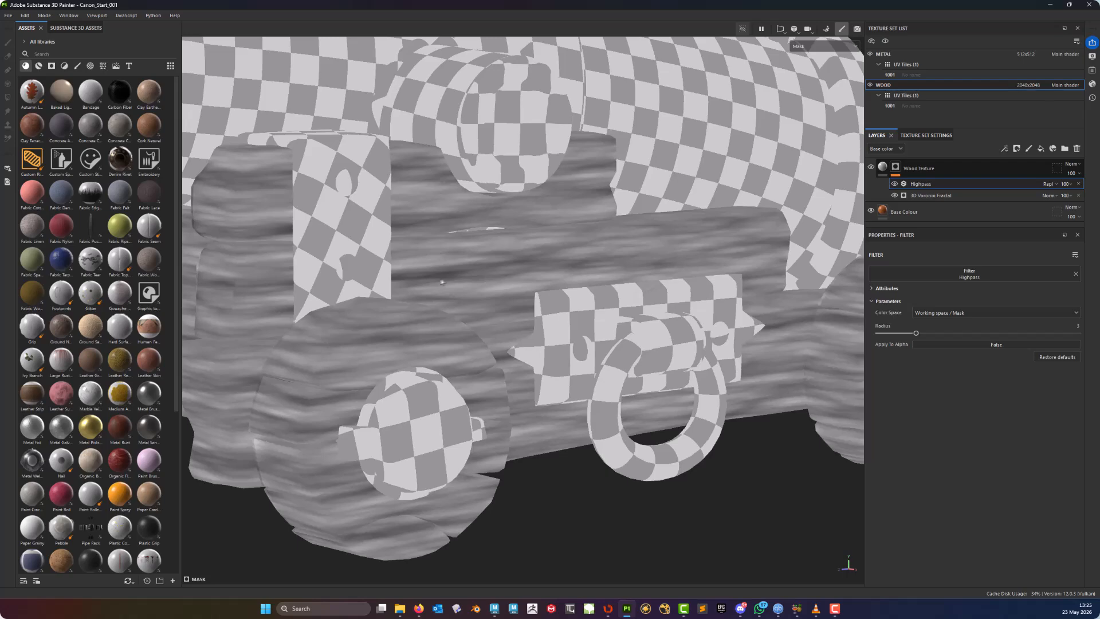
{"action": "scroll", "coordinate": [457, 278], "scroll_direction": "up", "scroll_amount": 10}
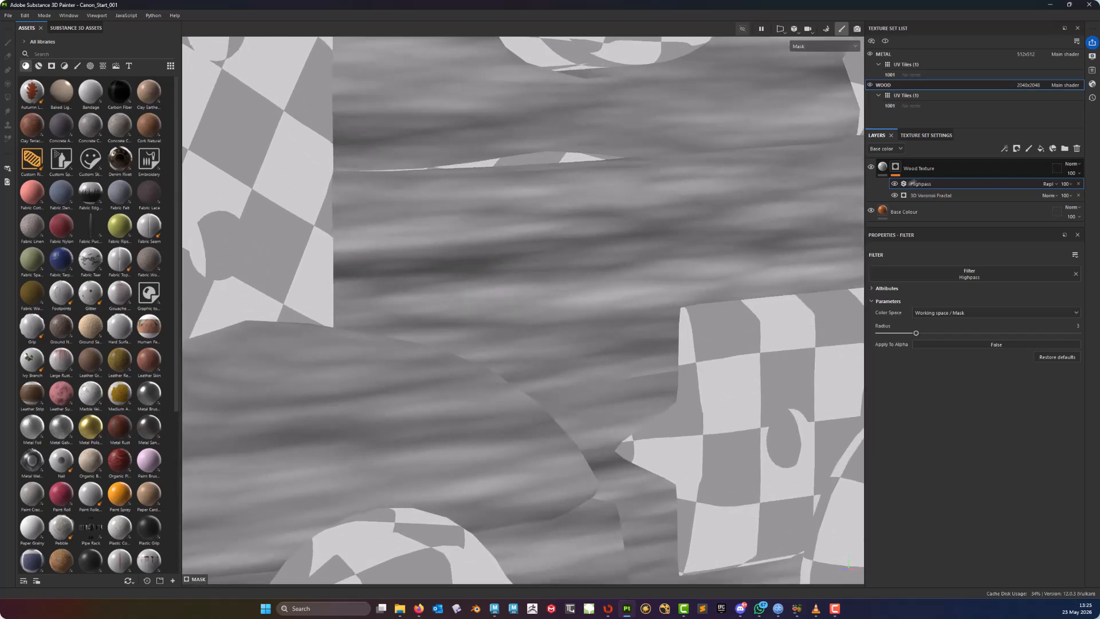
{"action": "left_click", "coordinate": [895, 184]}
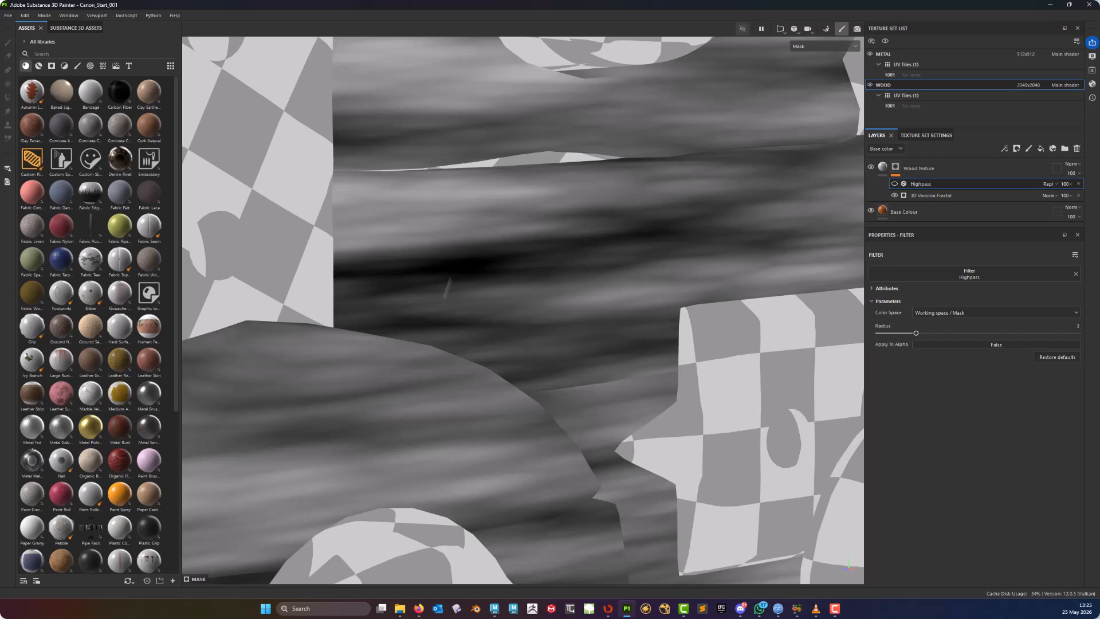
{"action": "left_click", "coordinate": [895, 184]}
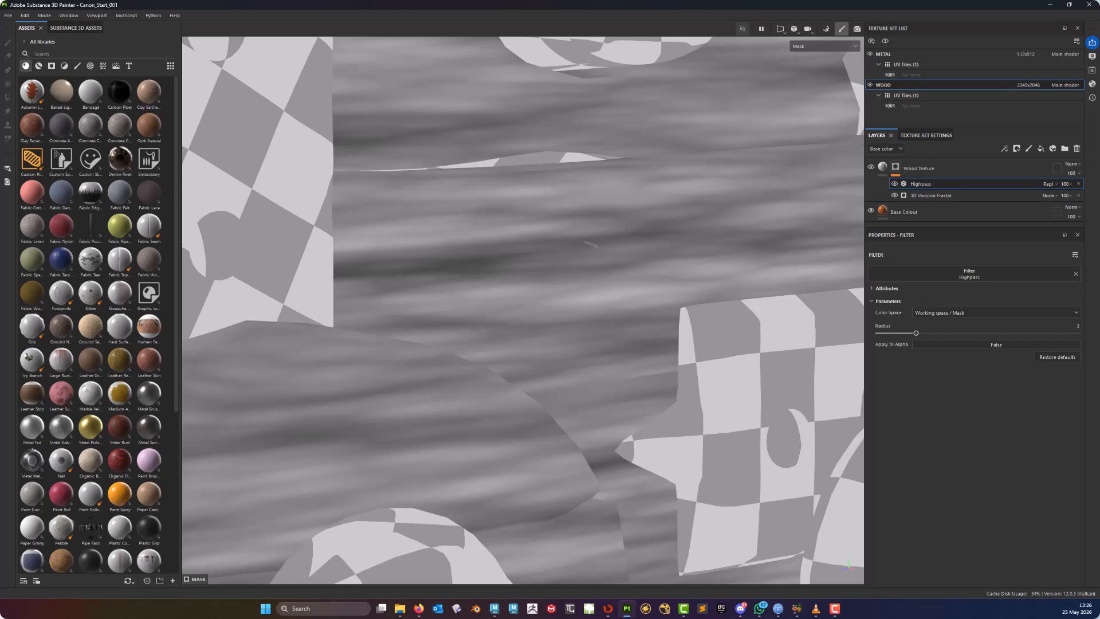
- Set the Highpass filter's Radius to about 5.19
{"action": "middle_click_drag", "start_coordinate": [591, 244], "coordinate": [587, 340], "text": "alt"}
{"action": "scroll", "coordinate": [587, 340], "scroll_direction": "down", "scroll_amount": 4}
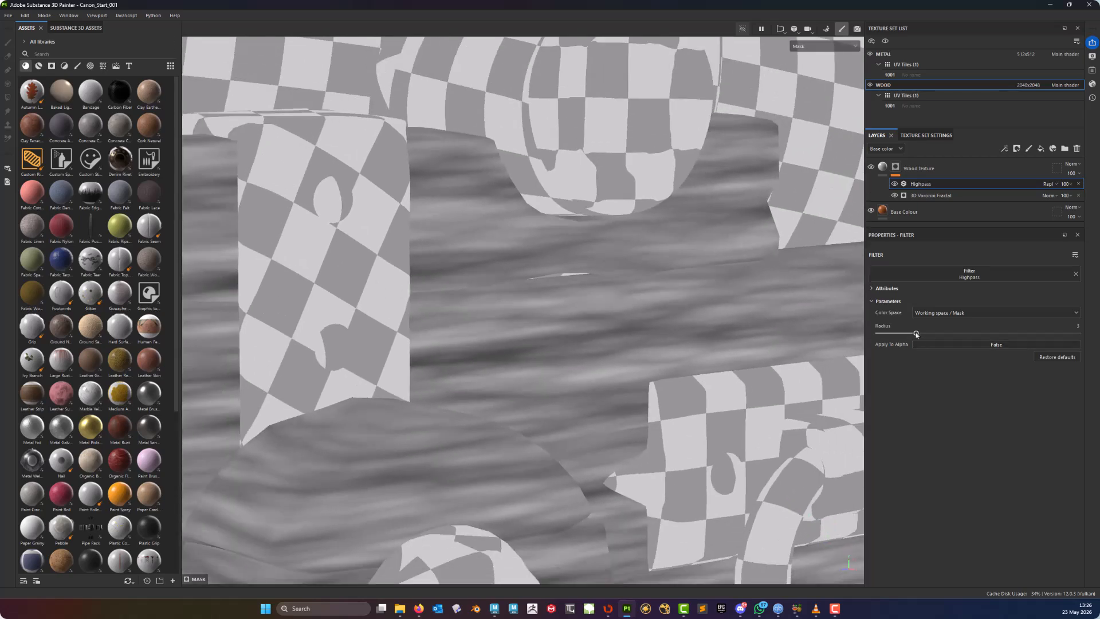
{"action": "left_click_drag", "start_coordinate": [916, 337], "coordinate": [825, 334]}
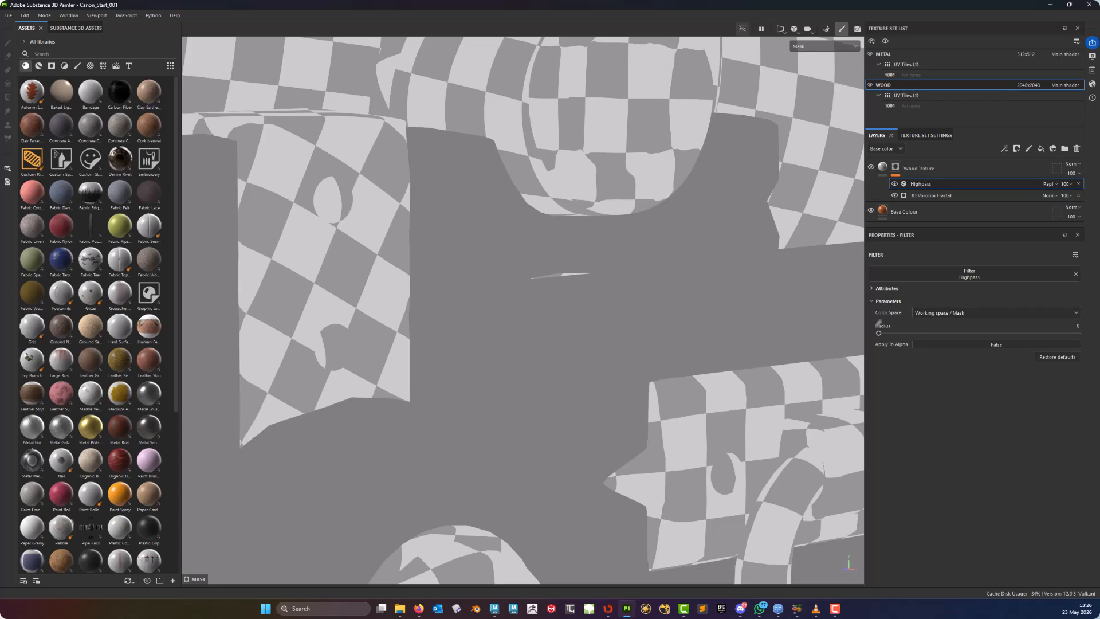
{"action": "left_click_drag", "start_coordinate": [881, 334], "coordinate": [943, 336]}
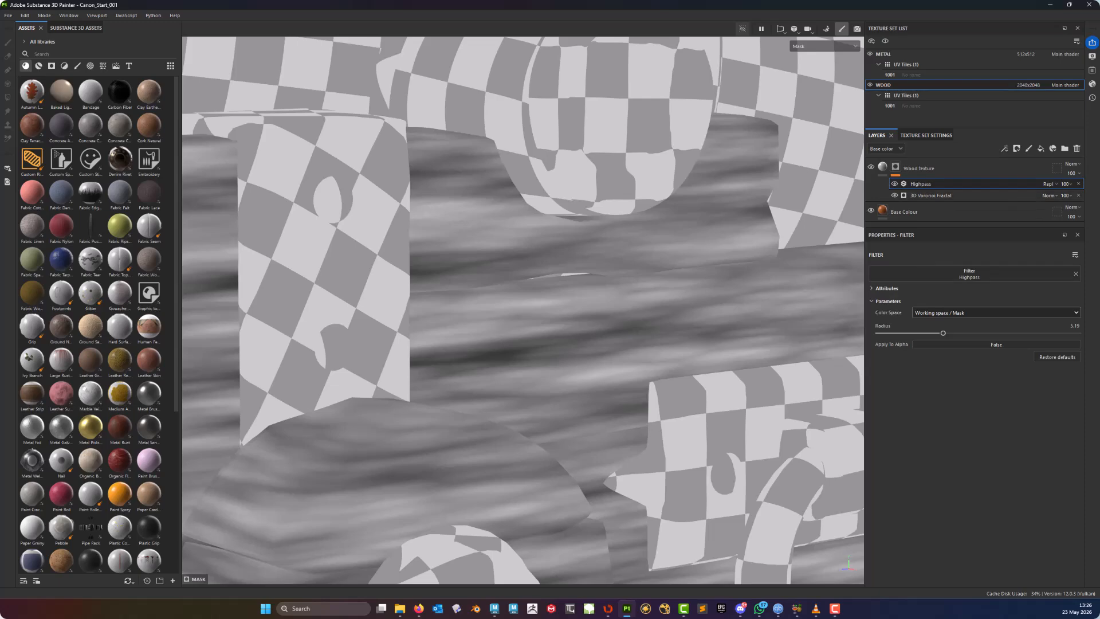
- Examine the filtered wood mask across the carriage from different angles
{"action": "middle_click_drag", "start_coordinate": [579, 235], "coordinate": [513, 373], "text": "alt"}
{"action": "right_click_drag", "start_coordinate": [628, 315], "coordinate": [542, 322], "text": "alt"}
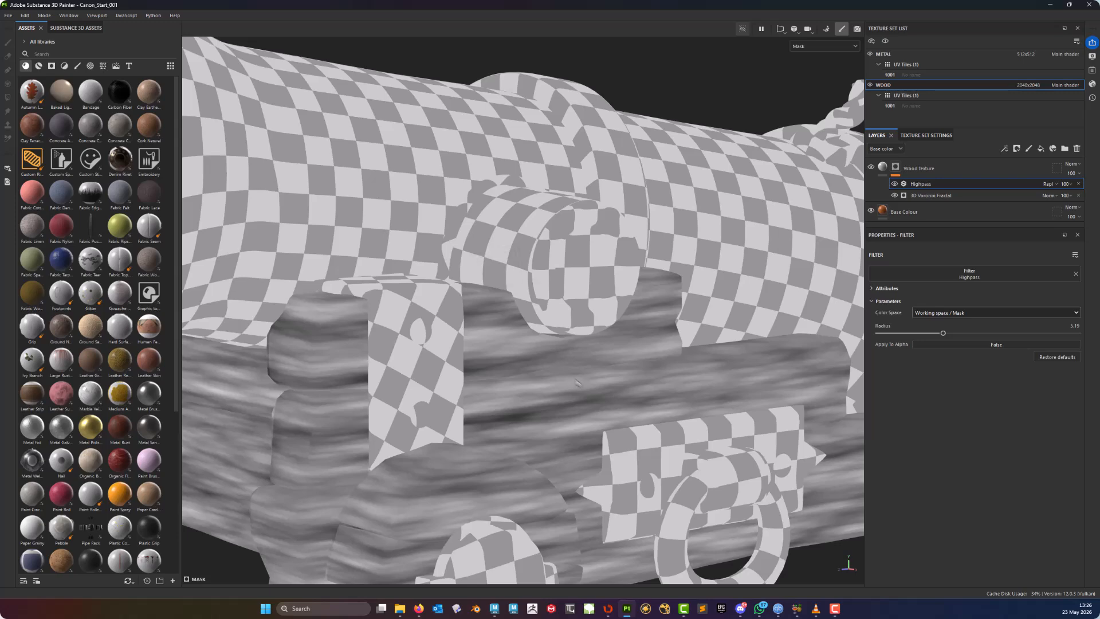
{"action": "middle_click_drag", "start_coordinate": [577, 382], "coordinate": [584, 311], "text": "alt"}
{"action": "left_click_drag", "start_coordinate": [585, 311], "coordinate": [608, 313], "text": "alt"}
{"action": "right_click_drag", "start_coordinate": [573, 313], "coordinate": [622, 316], "text": "alt"}
{"action": "middle_click_drag", "start_coordinate": [590, 317], "coordinate": [587, 362], "text": "alt"}
{"action": "left_click_drag", "start_coordinate": [588, 362], "coordinate": [565, 360], "text": "alt"}
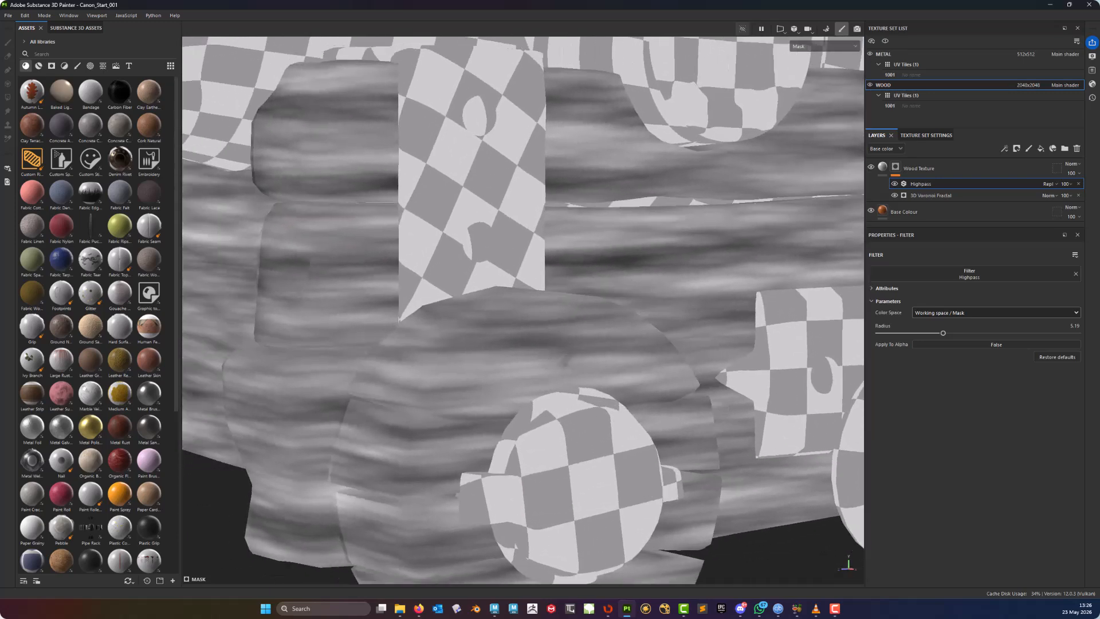
{"action": "middle_click_drag", "start_coordinate": [565, 360], "coordinate": [396, 464], "text": "alt"}
{"action": "right_click_drag", "start_coordinate": [396, 465], "coordinate": [421, 465], "text": "alt"}
{"action": "left_click_drag", "start_coordinate": [421, 465], "coordinate": [414, 457], "text": "alt"}
- Add an anchor point named Wood Texture AP at the top of the Wood Texture mask stack
{"action": "right_click", "coordinate": [918, 186]}
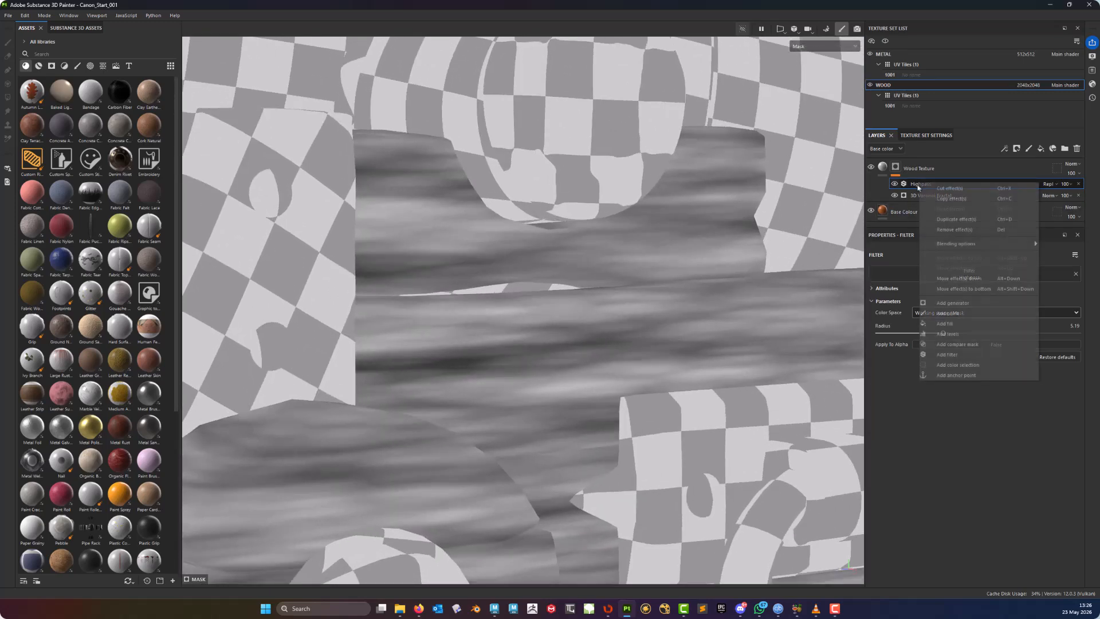
{"action": "left_click", "coordinate": [957, 375]}
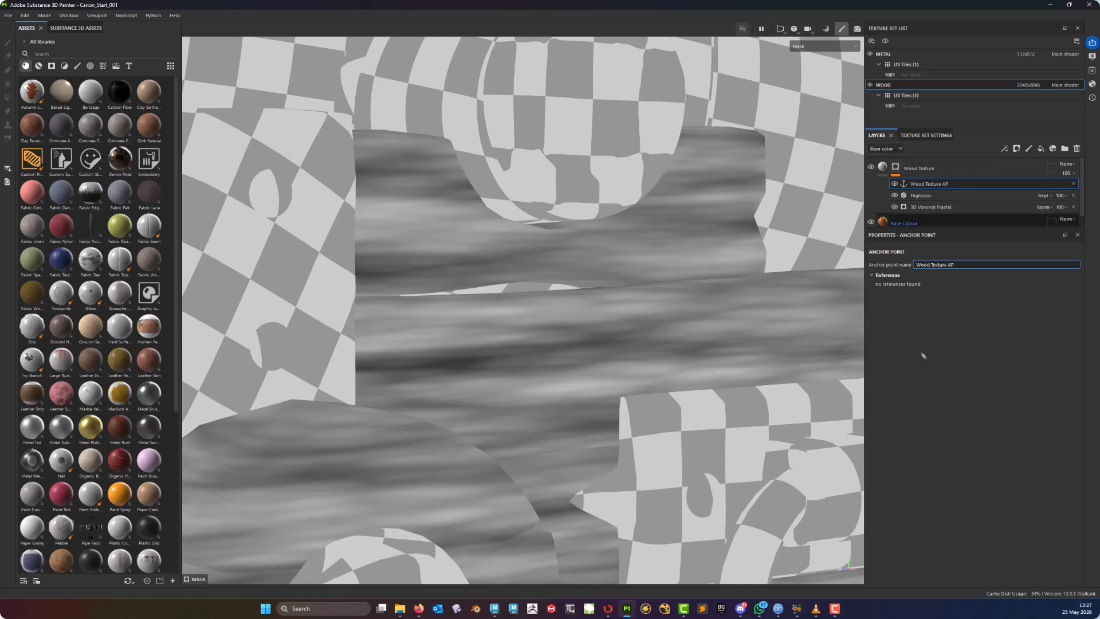
{"action": "key", "text": "Return"}
- Leave the mask view and move the Wood Texture layer below the Base Colour layer
{"action": "left_click_drag", "start_coordinate": [998, 230], "coordinate": [987, 373]}
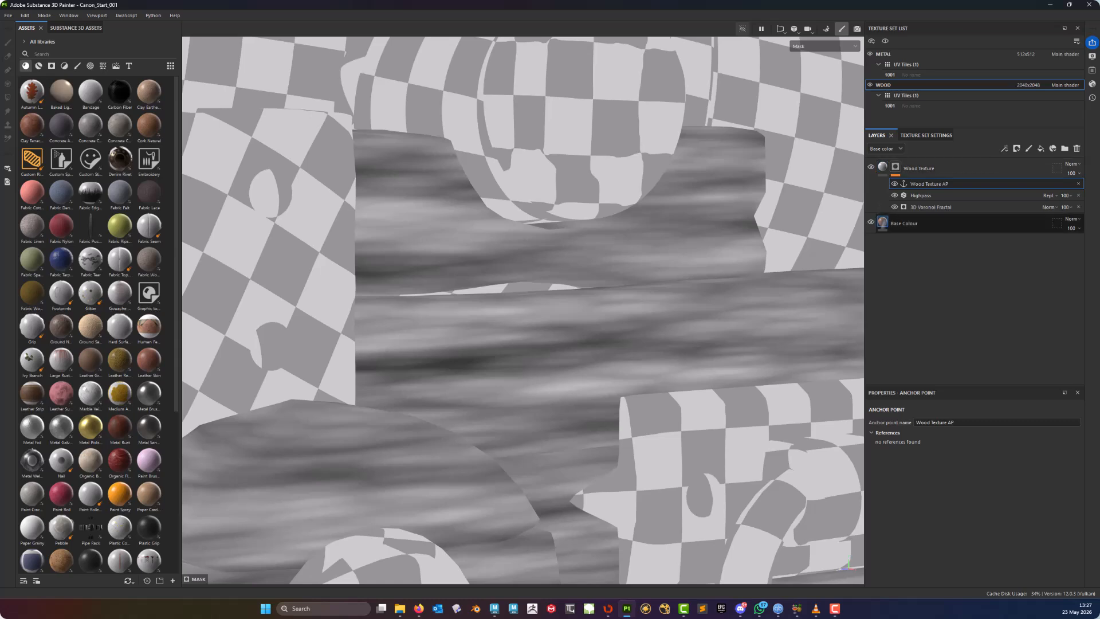
{"action": "left_click", "coordinate": [882, 168]}
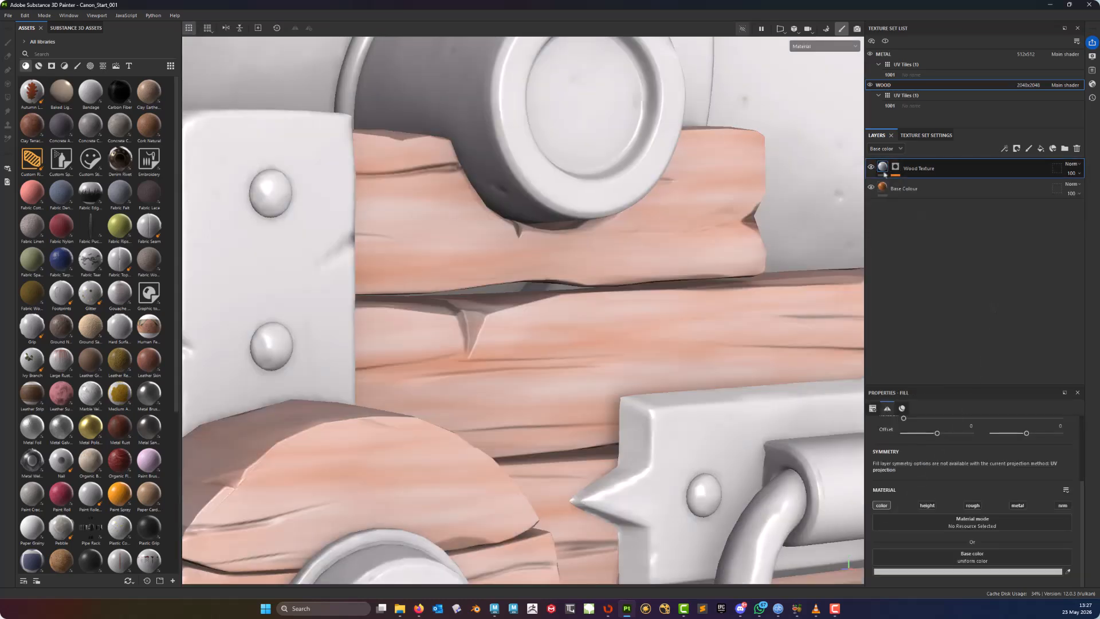
{"action": "left_click_drag", "start_coordinate": [883, 170], "coordinate": [903, 200]}
{"action": "right_click_drag", "start_coordinate": [647, 316], "coordinate": [601, 344], "text": "alt"}
{"action": "middle_click_drag", "start_coordinate": [601, 344], "coordinate": [576, 293], "text": "alt"}
{"action": "mouse_move", "coordinate": [576, 293]}
{"action": "left_mouse_down", "text": "alt"}
{"action": "mouse_move", "coordinate": [528, 300]}
{"action": "mouse_move", "coordinate": [595, 286]}
{"action": "left_mouse_up", "text": "alt"}
{"action": "middle_click_drag", "start_coordinate": [596, 287], "coordinate": [557, 376], "text": "alt"}
{"action": "left_click_drag", "start_coordinate": [557, 375], "coordinate": [504, 364], "text": "alt"}
{"action": "middle_click_drag", "start_coordinate": [505, 364], "coordinate": [586, 297], "text": "alt"}
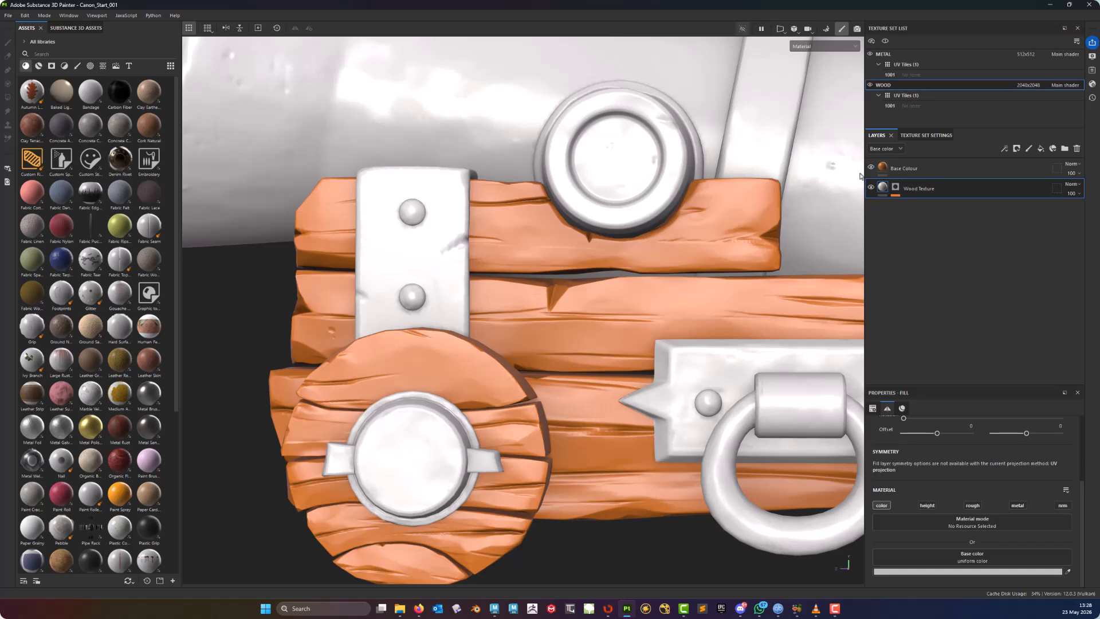
- Create a new folder above the Base Colour layer
{"action": "left_click", "coordinate": [892, 171]}
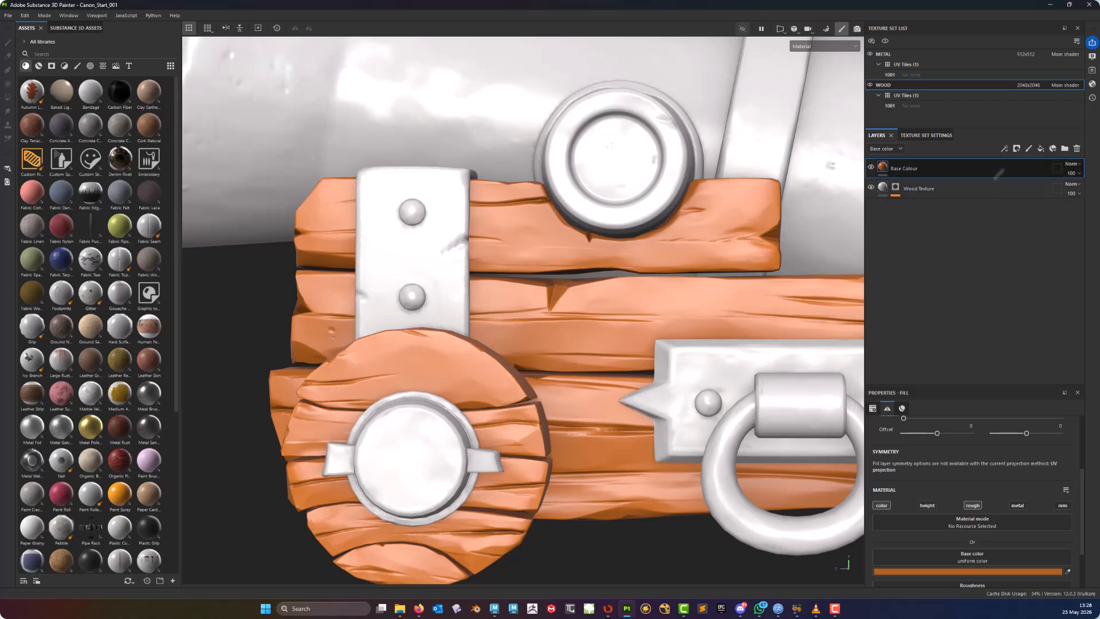
{"action": "left_click", "coordinate": [1065, 148]}
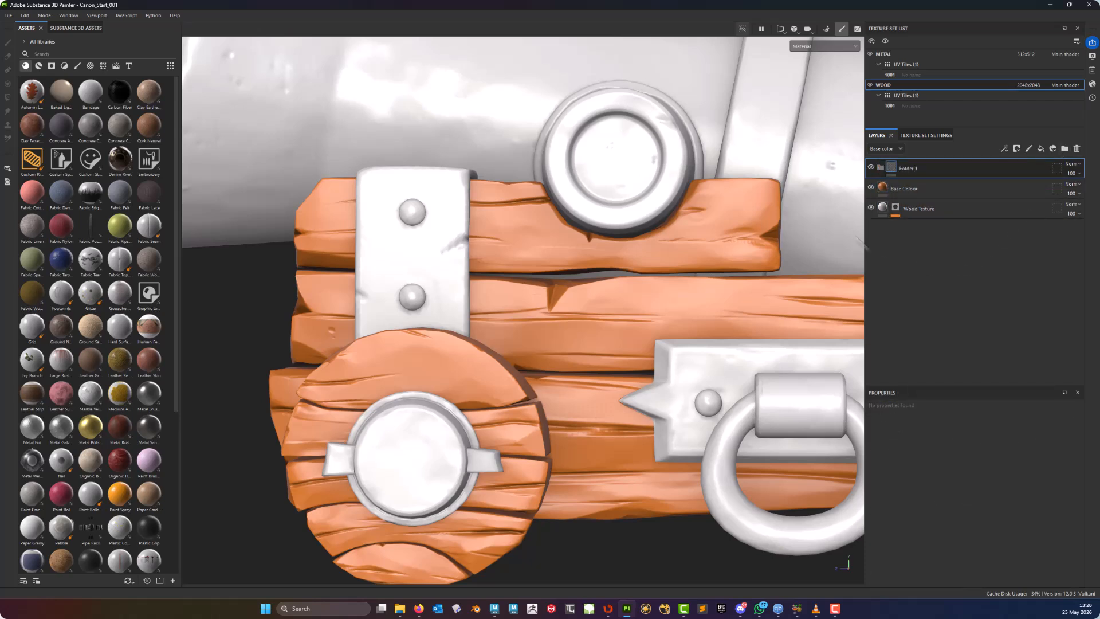
- Rename the new folder to Base
{"action": "double_click", "coordinate": [910, 169]}
{"action": "type", "text": "Base Colour"}
{"action": "key", "text": "Return"}
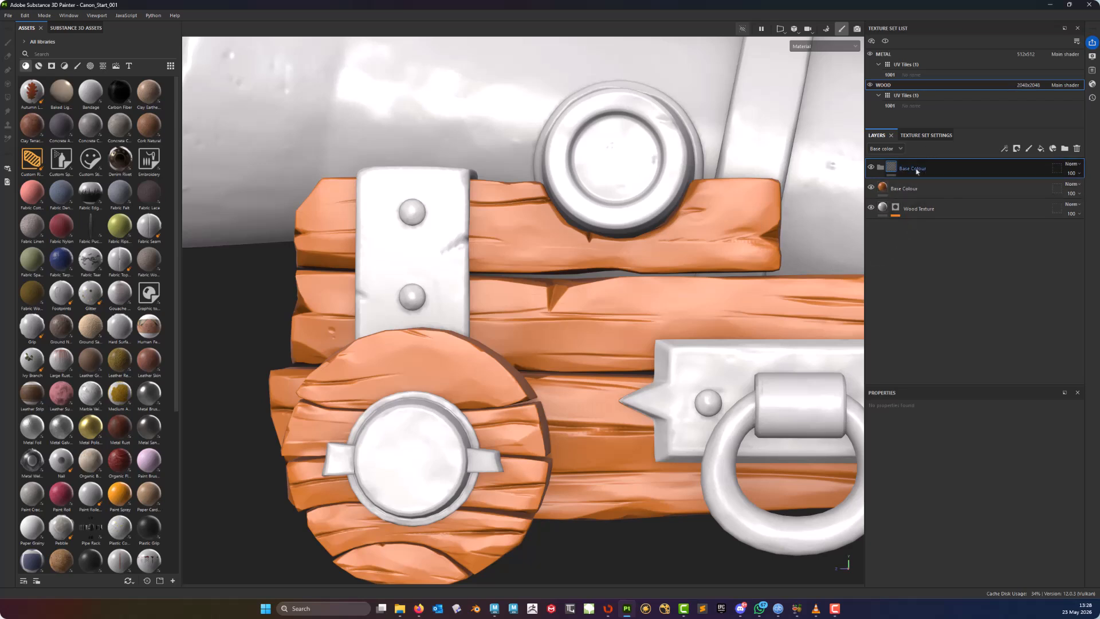
{"action": "left_click", "coordinate": [918, 188]}
{"action": "double_click", "coordinate": [914, 168]}
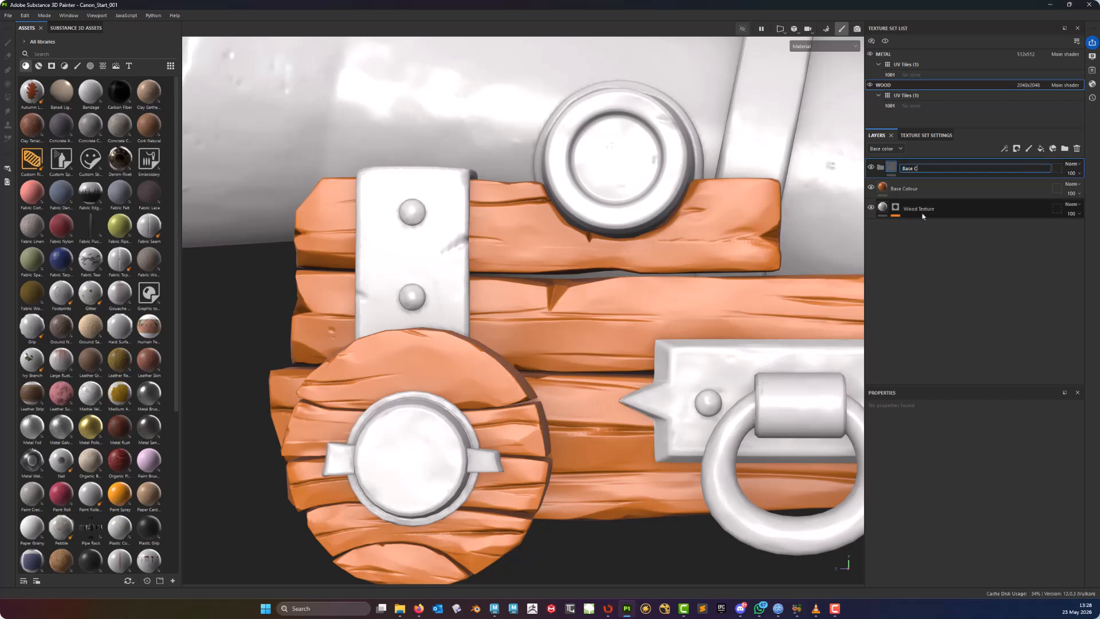
{"action": "key", "text": "Return"}
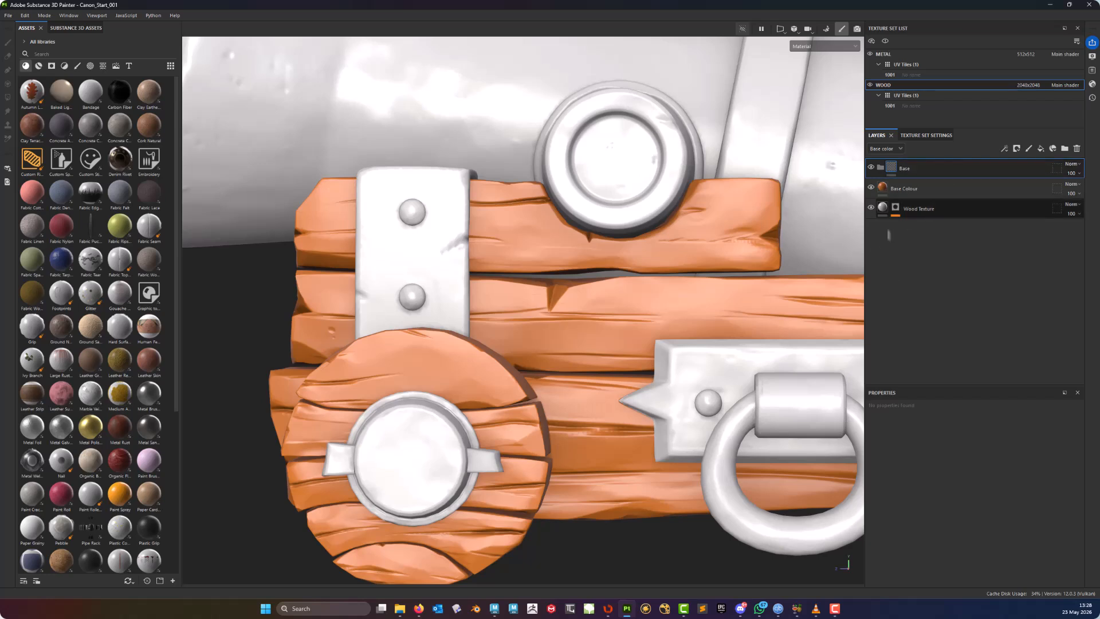
- Move the Base Colour layer into the Base folder
{"action": "left_click", "coordinate": [893, 184]}
{"action": "left_click_drag", "start_coordinate": [893, 181], "coordinate": [895, 171]}
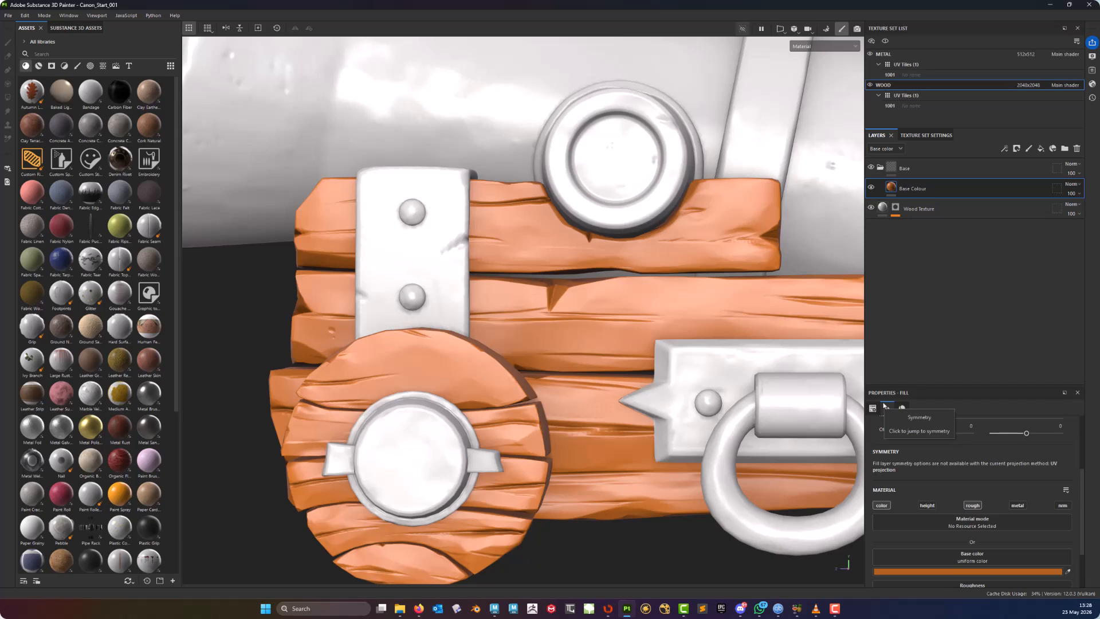
{"action": "left_click", "coordinate": [886, 405]}
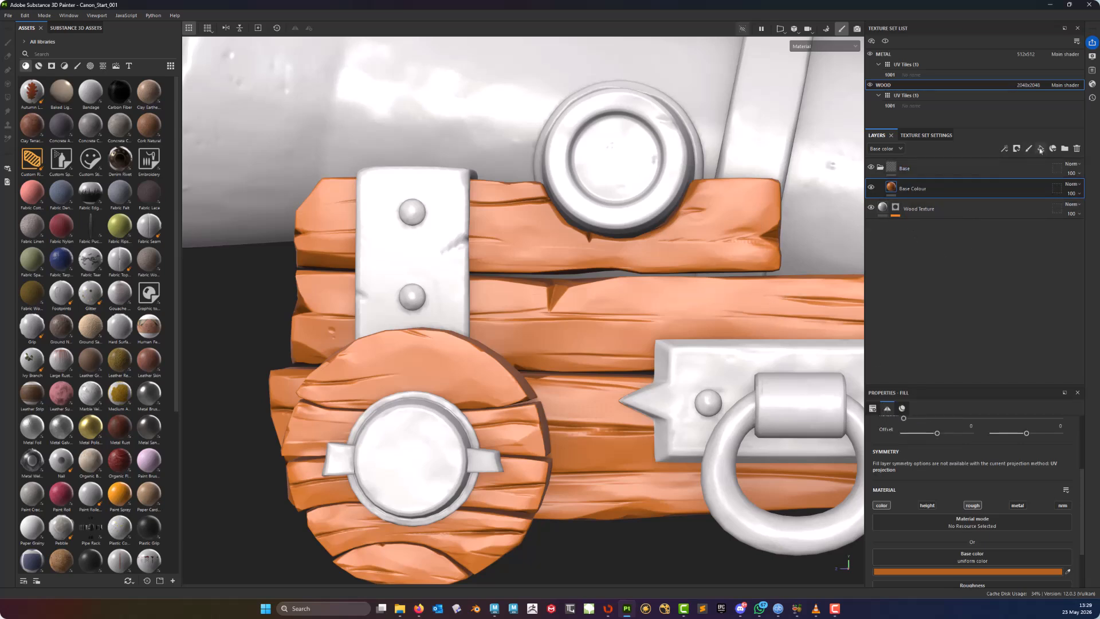
- Add a fill layer inside the Base folder above Base Colour and name it Base Texture
{"action": "left_click", "coordinate": [1041, 150]}
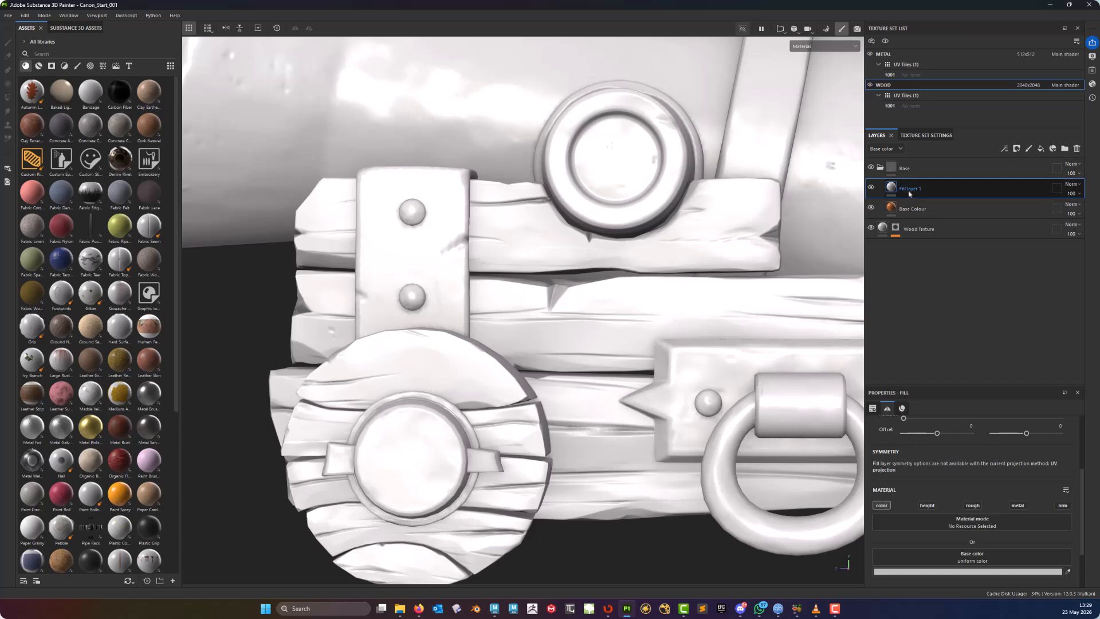
{"action": "double_click", "coordinate": [911, 189]}
{"action": "type", "text": "Base Texture"}
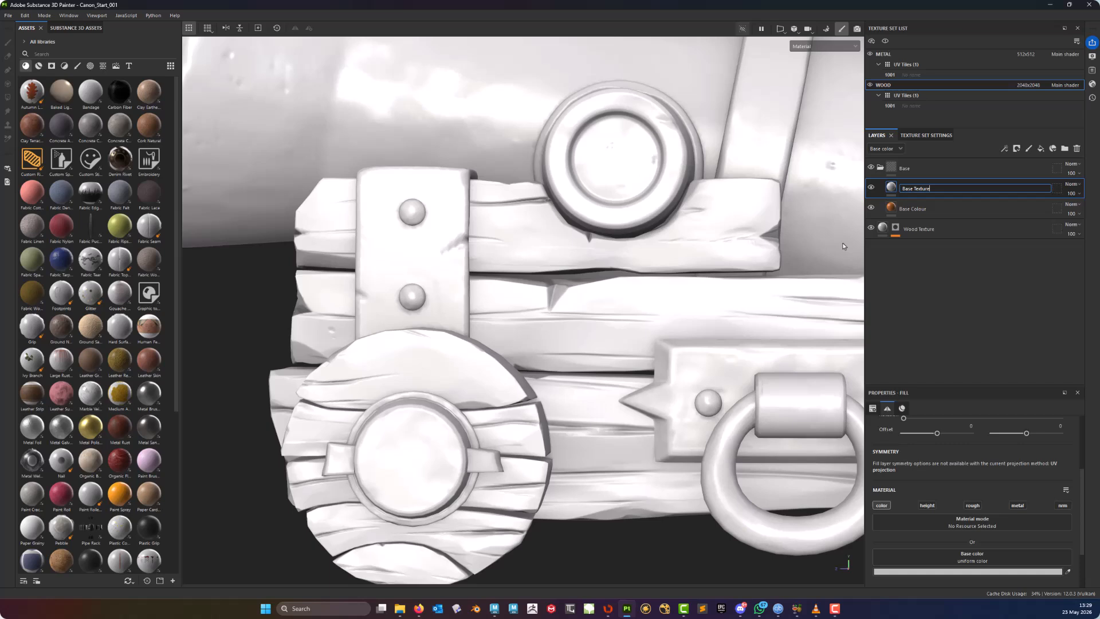
{"action": "key", "text": "Return"}
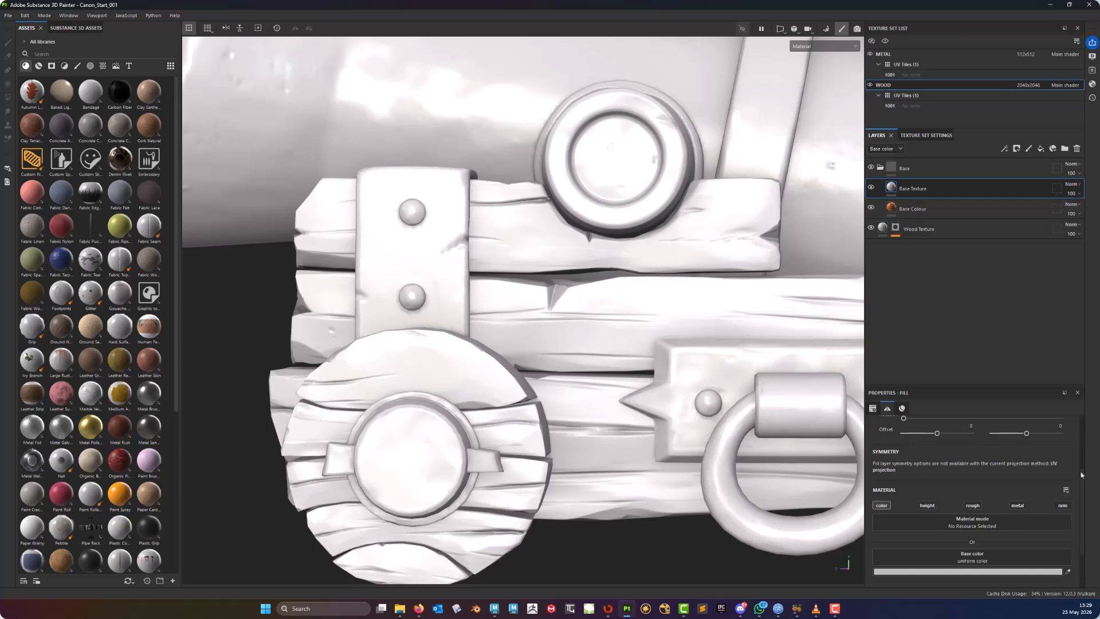
- Set the Base Texture fill's base color input to the Wood Texture AP anchor point
{"action": "scroll", "coordinate": [947, 523], "scroll_direction": "down", "scroll_amount": 2}
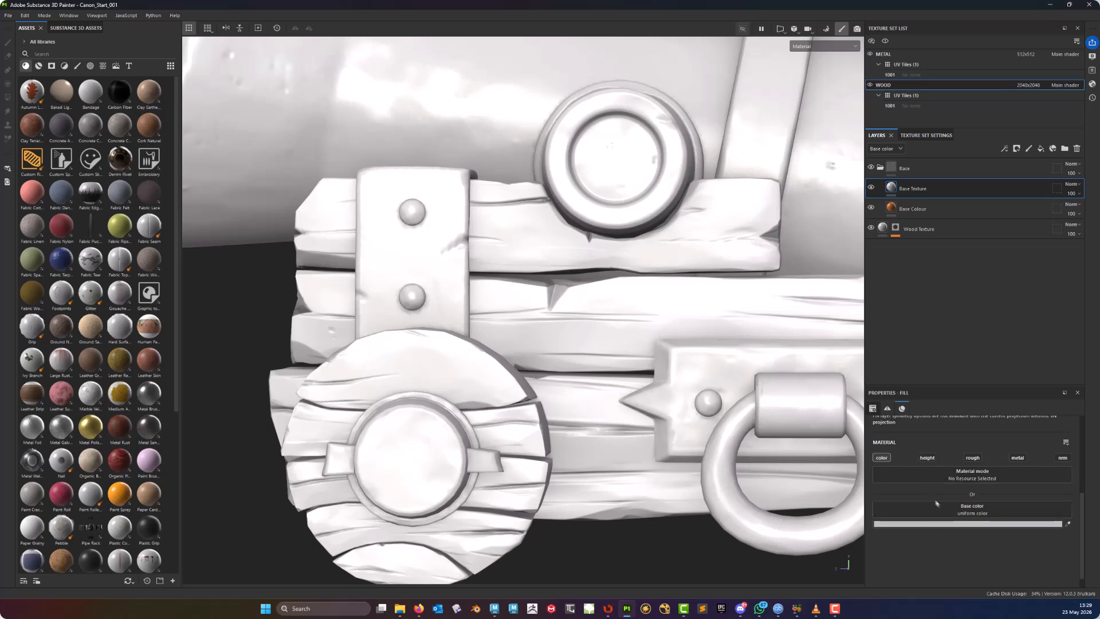
{"action": "left_click", "coordinate": [980, 512]}
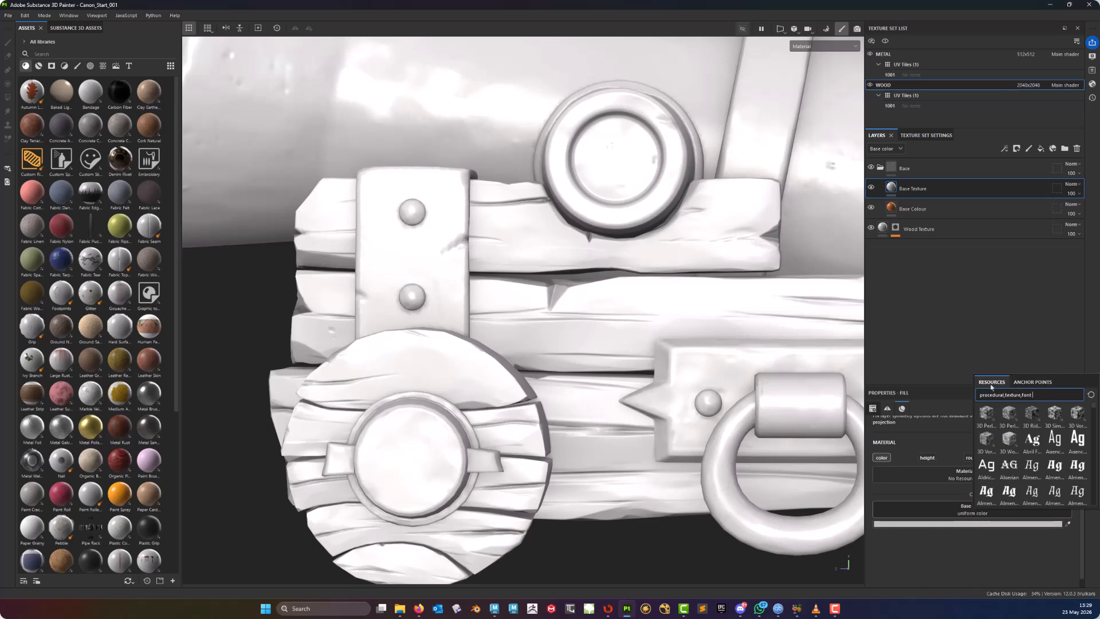
{"action": "left_click", "coordinate": [1040, 383]}
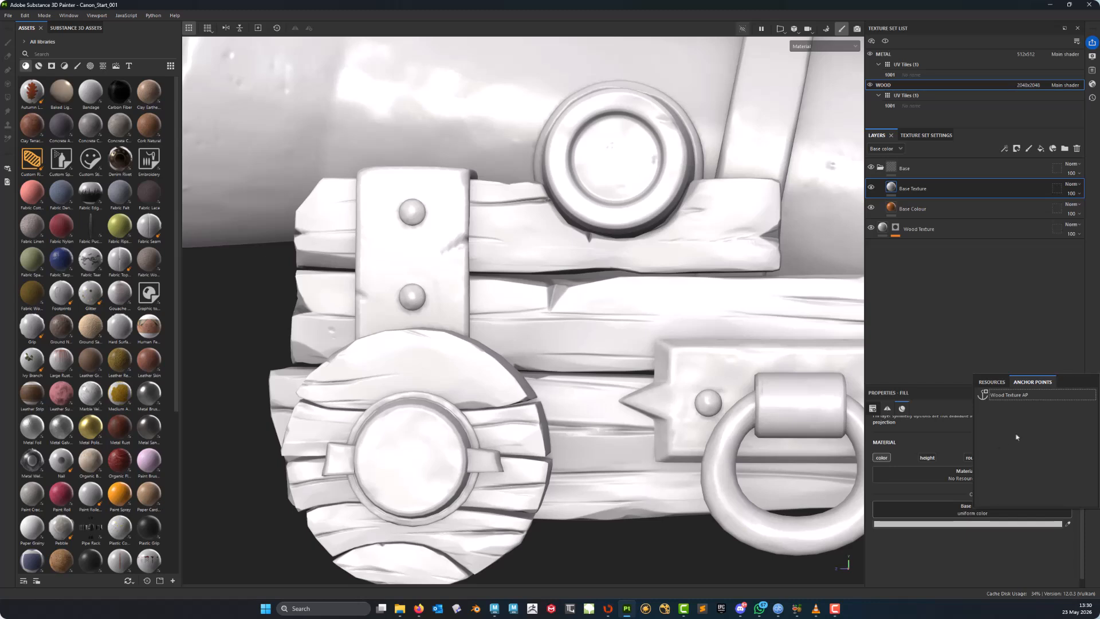
{"action": "left_click", "coordinate": [1009, 400]}
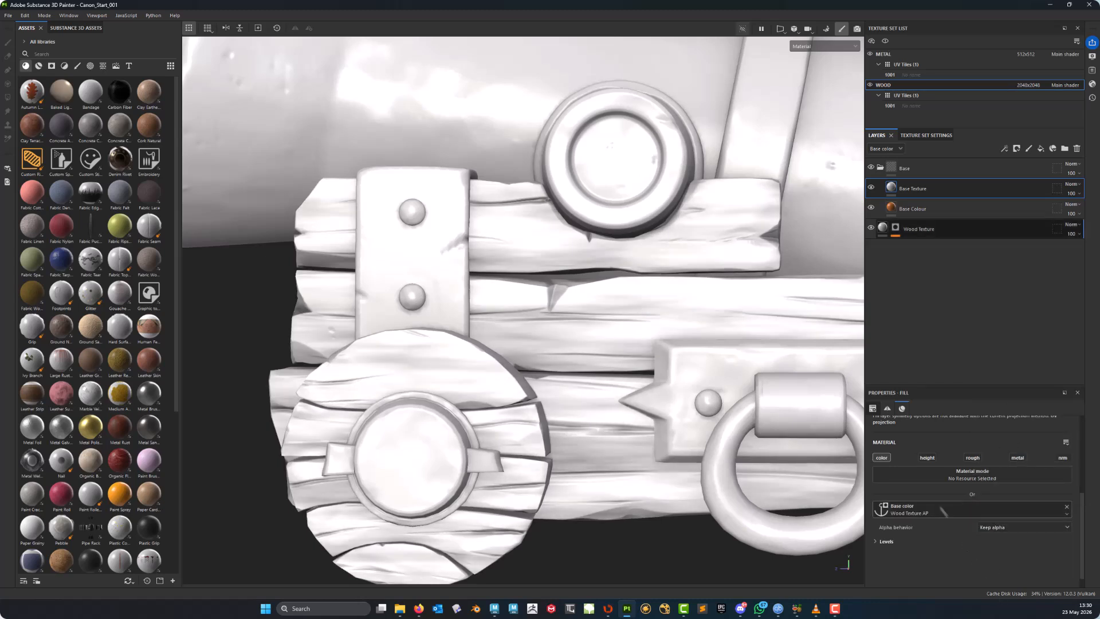
- Examine the Base Texture layer's effect on the carriage from several angles
{"action": "left_click_drag", "start_coordinate": [664, 261], "coordinate": [675, 340], "text": "alt"}
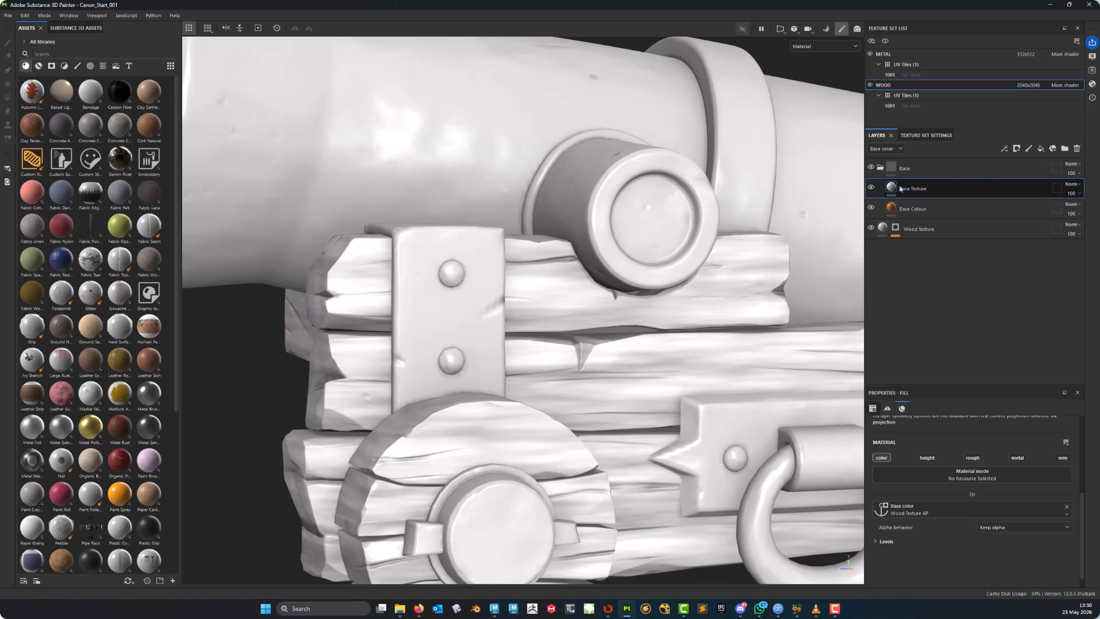
{"action": "middle_click_drag", "start_coordinate": [665, 438], "coordinate": [601, 328], "text": "alt"}
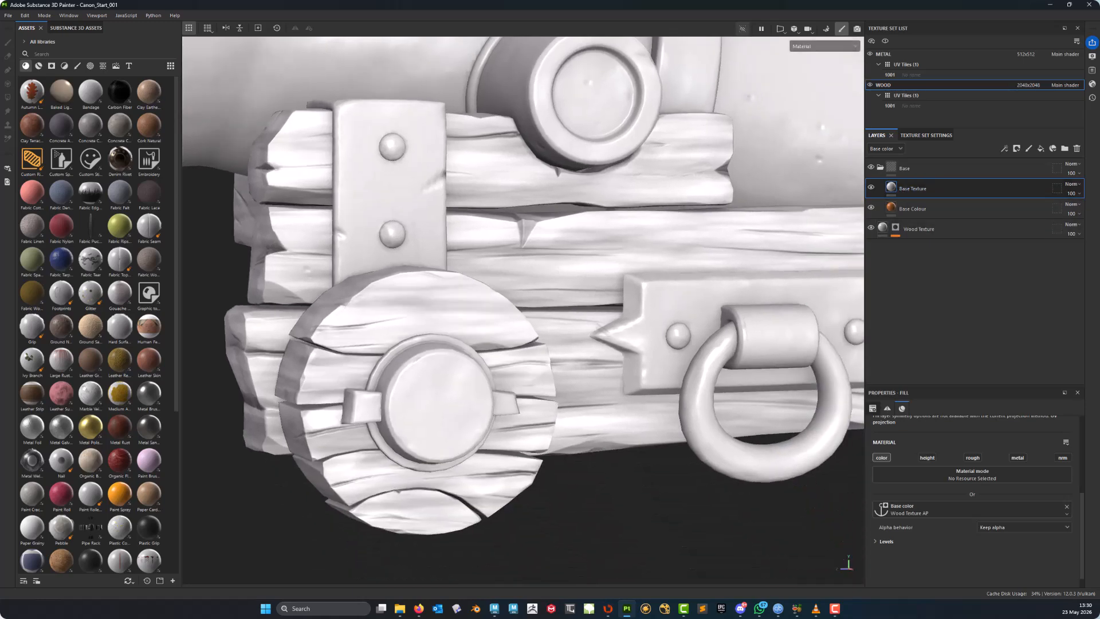
{"action": "left_click_drag", "start_coordinate": [594, 342], "coordinate": [655, 373], "text": "alt"}
{"action": "right_click_drag", "start_coordinate": [733, 362], "coordinate": [483, 226], "text": "alt"}
{"action": "middle_click_drag", "start_coordinate": [483, 226], "coordinate": [447, 281], "text": "alt"}
{"action": "left_click_drag", "start_coordinate": [447, 280], "coordinate": [541, 232], "text": "alt"}
{"action": "middle_click_drag", "start_coordinate": [542, 232], "coordinate": [557, 245], "text": "alt"}
{"action": "middle_click_drag", "start_coordinate": [578, 376], "coordinate": [601, 380], "text": "alt"}
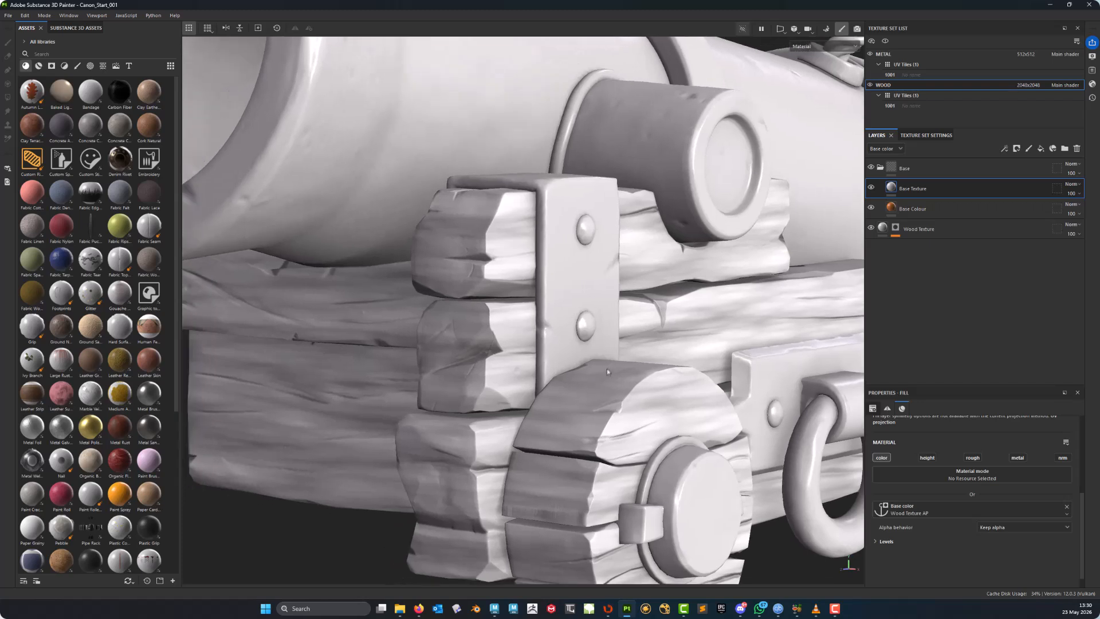
{"action": "left_click_drag", "start_coordinate": [601, 379], "coordinate": [559, 380], "text": "alt"}
{"action": "middle_click_drag", "start_coordinate": [560, 381], "coordinate": [532, 333], "text": "alt"}
{"action": "right_click_drag", "start_coordinate": [531, 332], "coordinate": [487, 335], "text": "alt"}
{"action": "middle_click_drag", "start_coordinate": [628, 326], "coordinate": [605, 353], "text": "alt"}
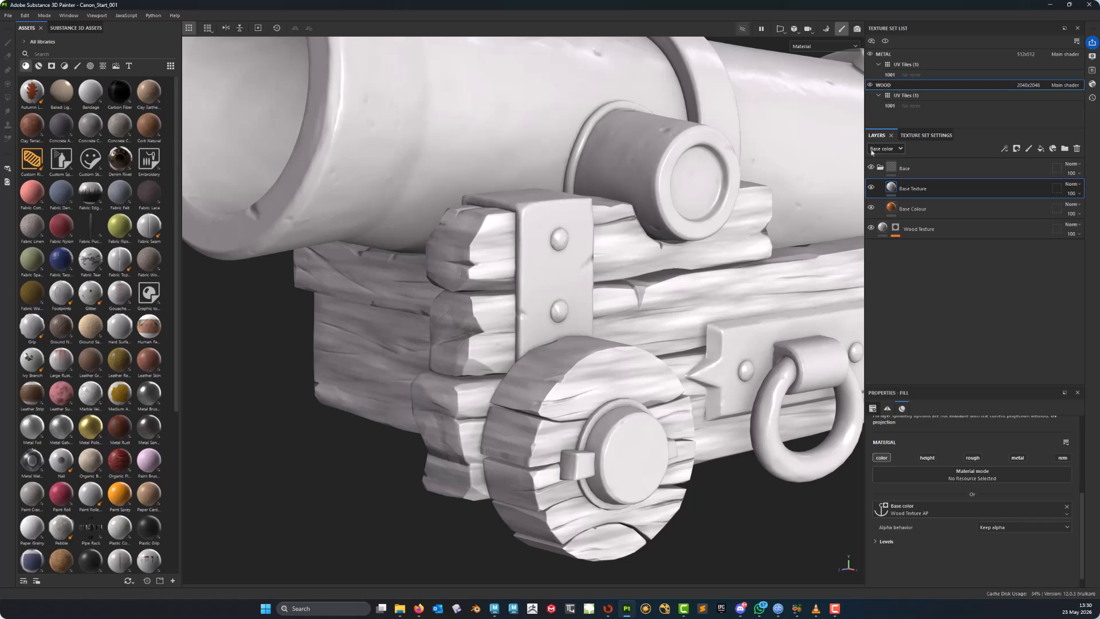
- Change the Base Texture layer's blend mode to Overlay
{"action": "left_click", "coordinate": [1076, 184]}
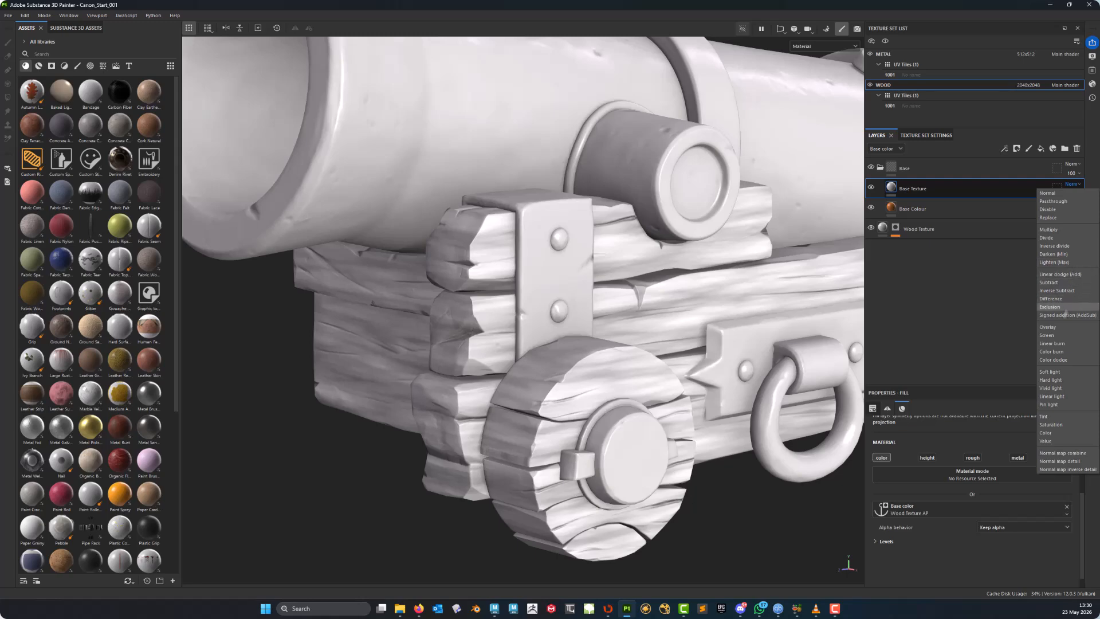
{"action": "left_click", "coordinate": [1057, 329]}
{"action": "middle_click_drag", "start_coordinate": [636, 292], "coordinate": [482, 314], "text": "alt"}
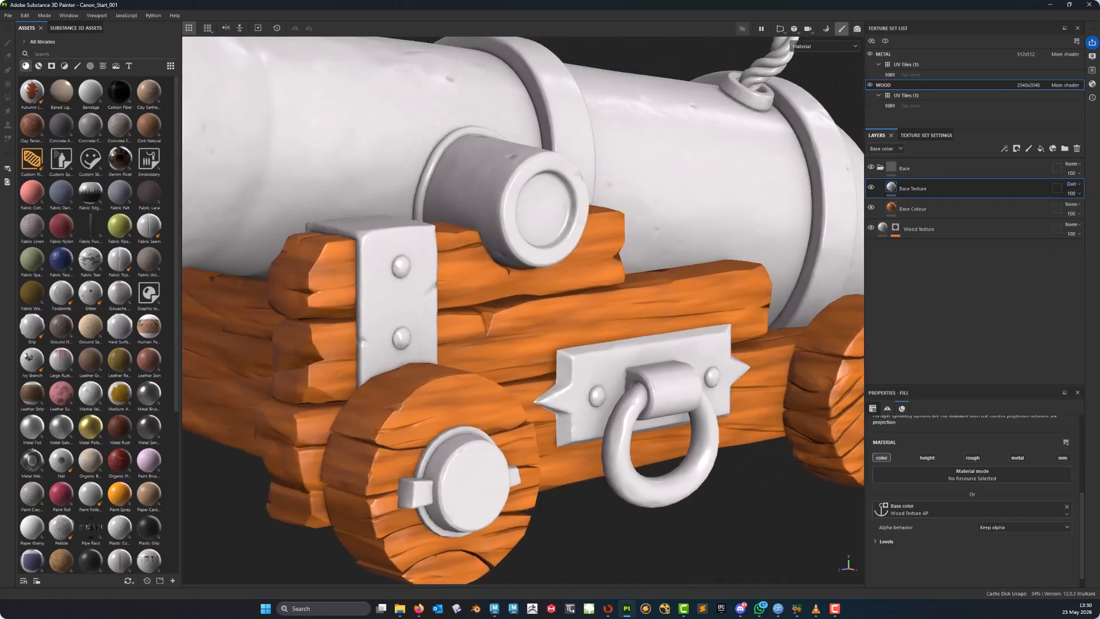
{"action": "right_click_drag", "start_coordinate": [481, 314], "coordinate": [619, 317], "text": "alt"}
{"action": "middle_click_drag", "start_coordinate": [619, 316], "coordinate": [630, 344], "text": "alt"}
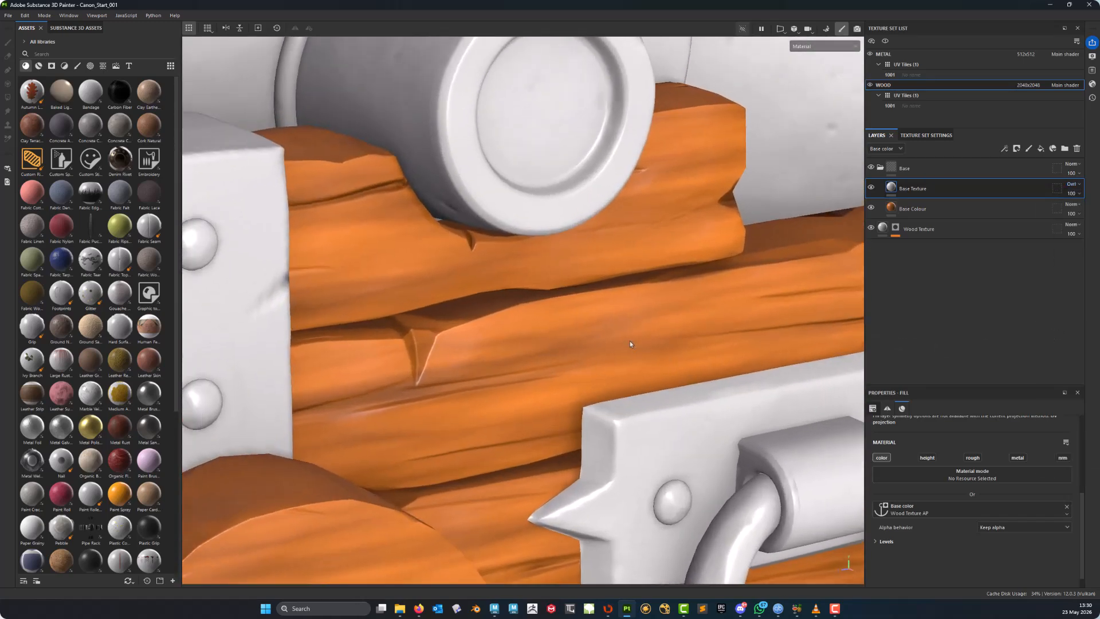
{"action": "left_click_drag", "start_coordinate": [631, 344], "coordinate": [644, 317], "text": "alt"}
{"action": "middle_click_drag", "start_coordinate": [602, 347], "coordinate": [638, 359], "text": "alt"}
{"action": "left_click_drag", "start_coordinate": [638, 359], "coordinate": [679, 351], "text": "alt"}
{"action": "middle_click_drag", "start_coordinate": [520, 334], "coordinate": [553, 371], "text": "alt"}
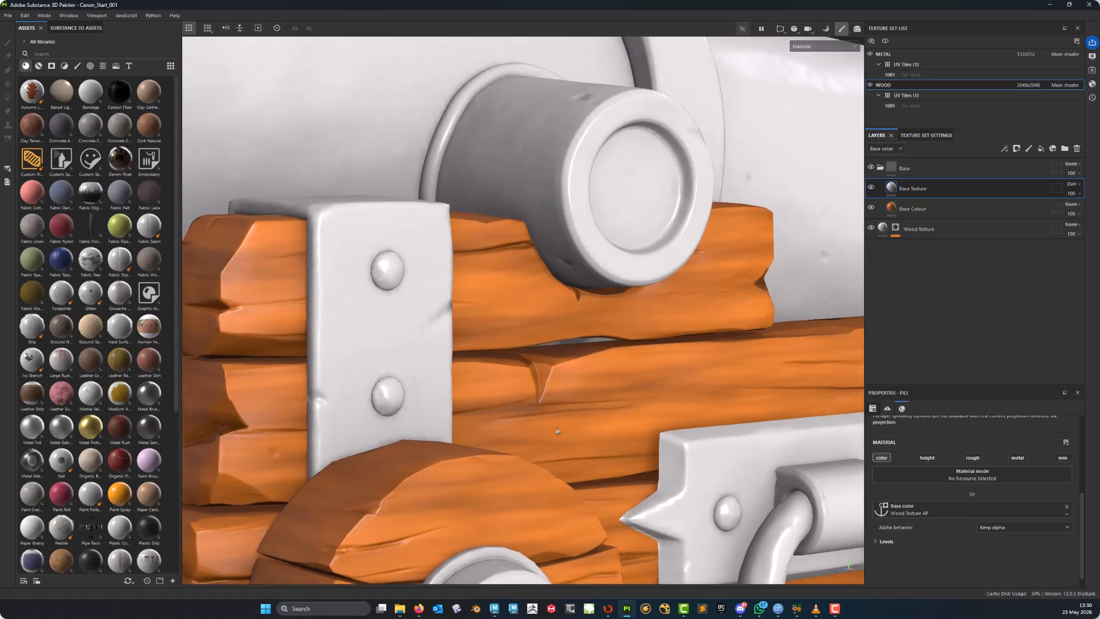
{"action": "right_click_drag", "start_coordinate": [553, 371], "coordinate": [582, 410], "text": "alt"}
{"action": "middle_click_drag", "start_coordinate": [582, 410], "coordinate": [608, 394], "text": "alt"}
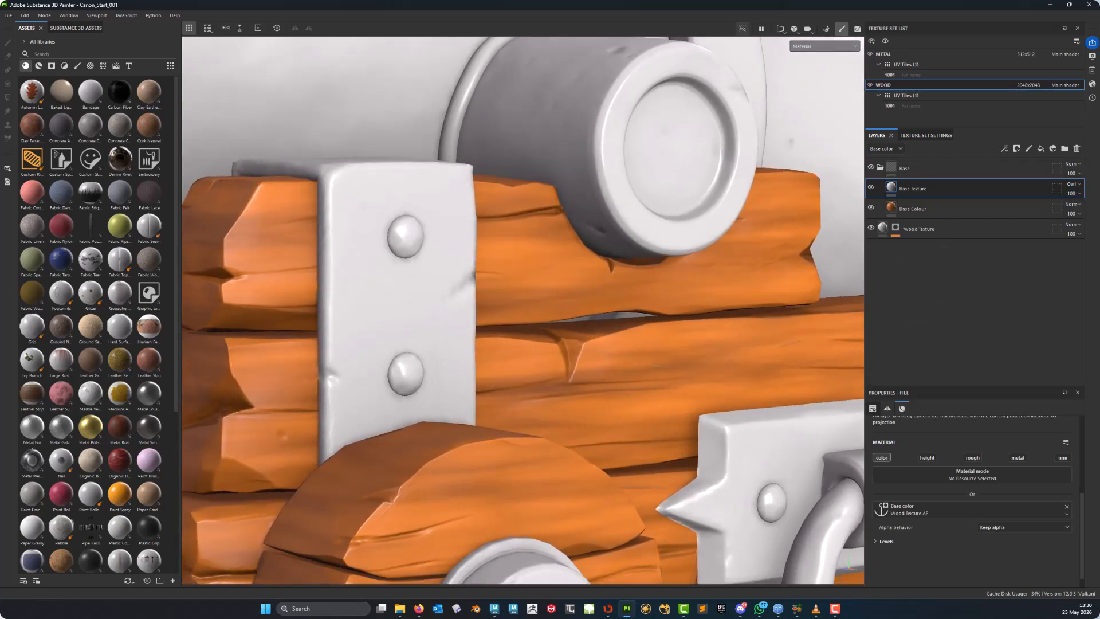
- Adjust the Base Texture layer's opacity slider
{"action": "left_click", "coordinate": [1080, 194]}
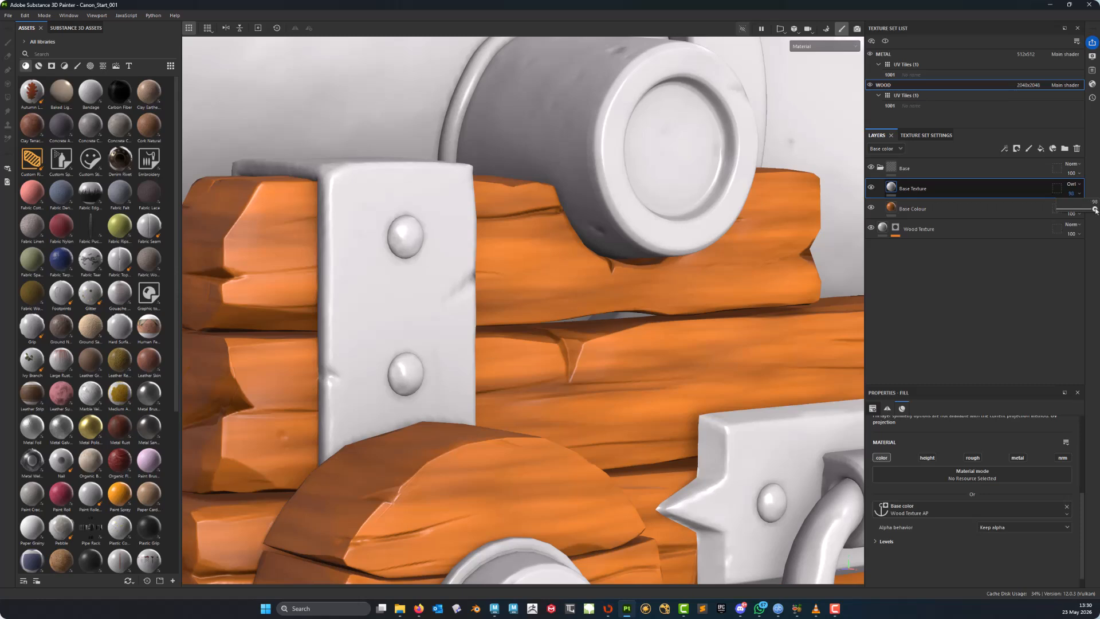
{"action": "left_click_drag", "start_coordinate": [1096, 210], "coordinate": [1093, 208]}
{"action": "left_click_drag", "start_coordinate": [762, 344], "coordinate": [716, 346], "text": "alt"}
{"action": "right_click_drag", "start_coordinate": [716, 346], "coordinate": [647, 356], "text": "alt"}
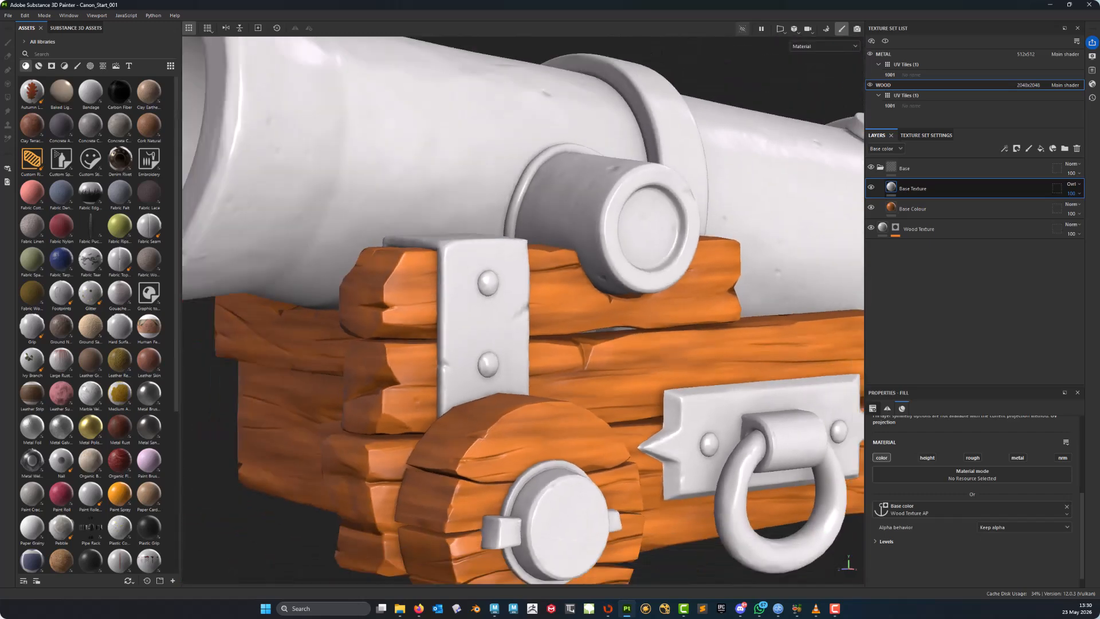
{"action": "middle_click_drag", "start_coordinate": [647, 355], "coordinate": [674, 295], "text": "alt"}
{"action": "left_click_drag", "start_coordinate": [675, 295], "coordinate": [567, 392], "text": "alt"}
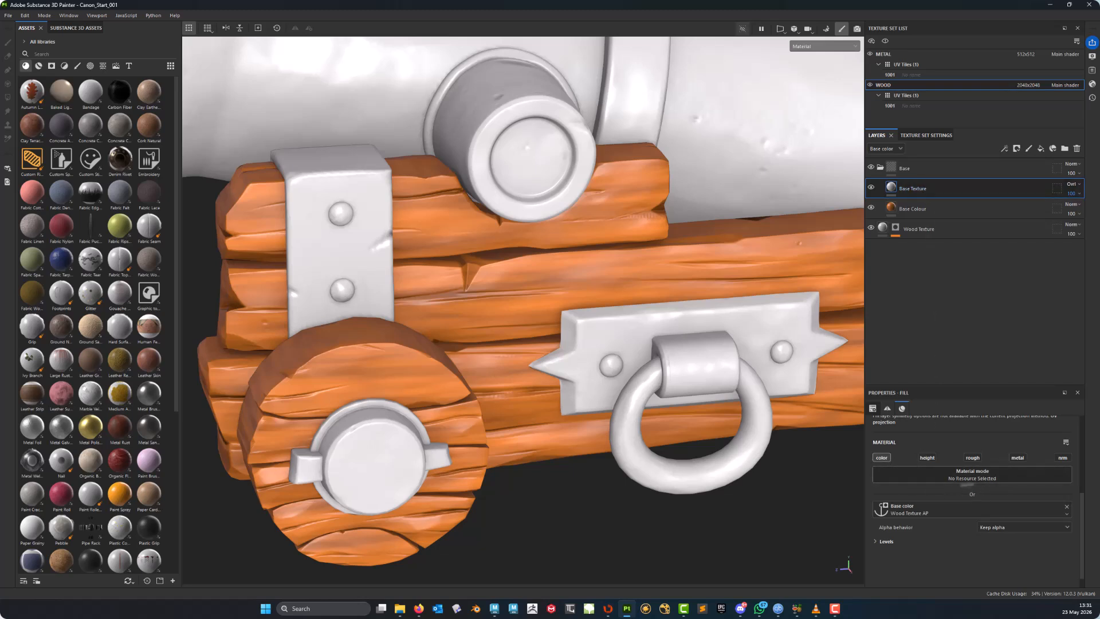
- Enable the height channel on Base Texture and link its height input to the Wood Texture AP anchor point
{"action": "left_click", "coordinate": [927, 458]}
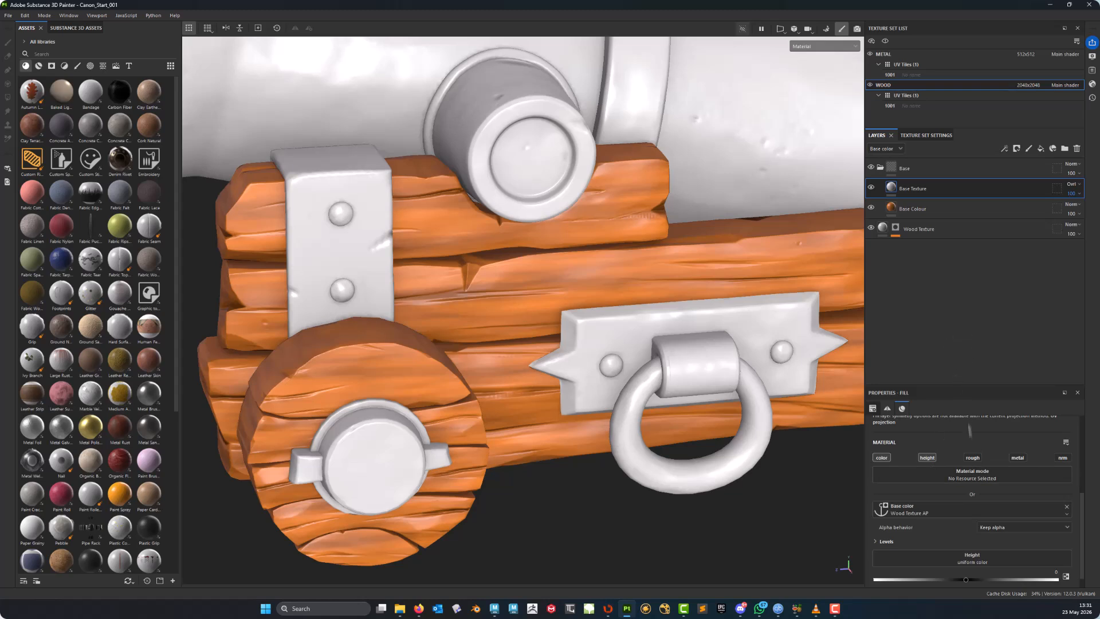
{"action": "scroll", "coordinate": [1085, 501], "scroll_direction": "down", "scroll_amount": 2}
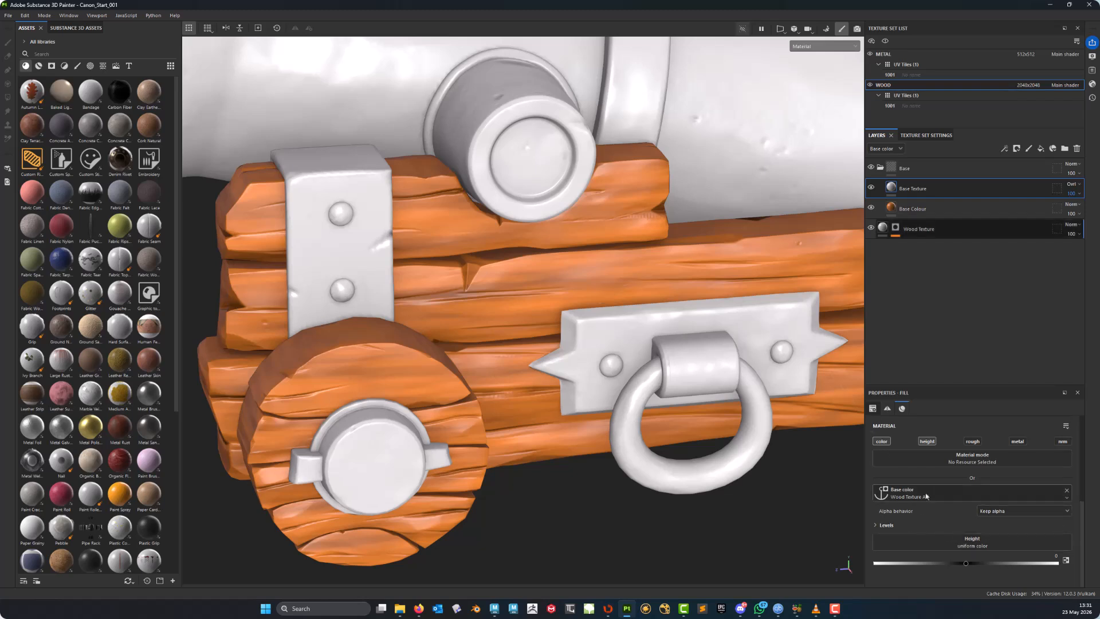
{"action": "left_click", "coordinate": [978, 546]}
{"action": "left_click", "coordinate": [1033, 417]}
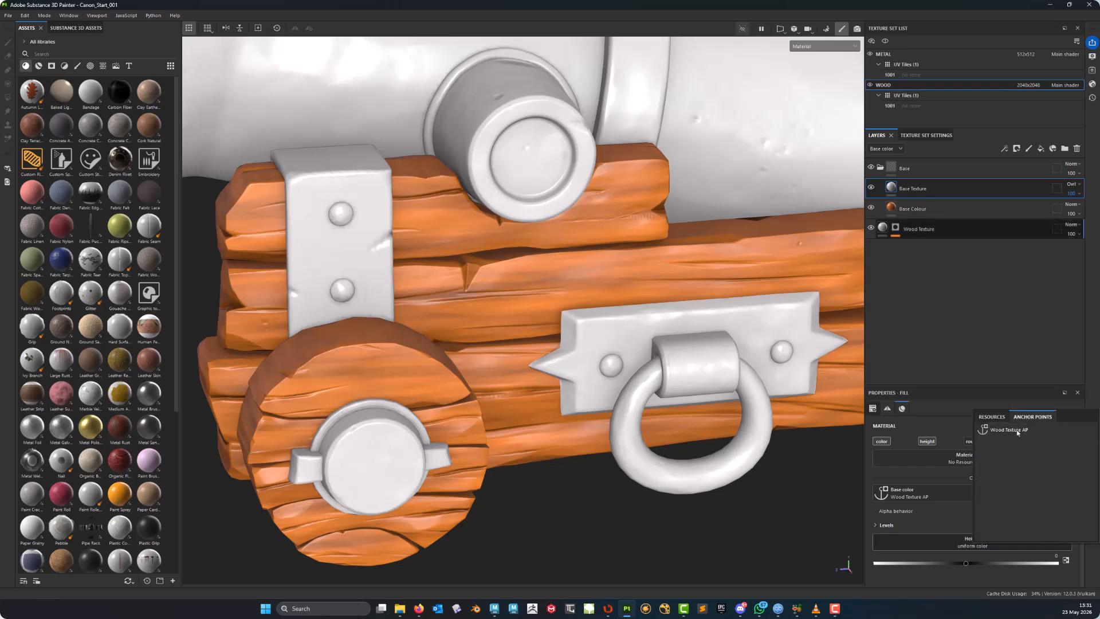
{"action": "left_click", "coordinate": [1009, 430]}
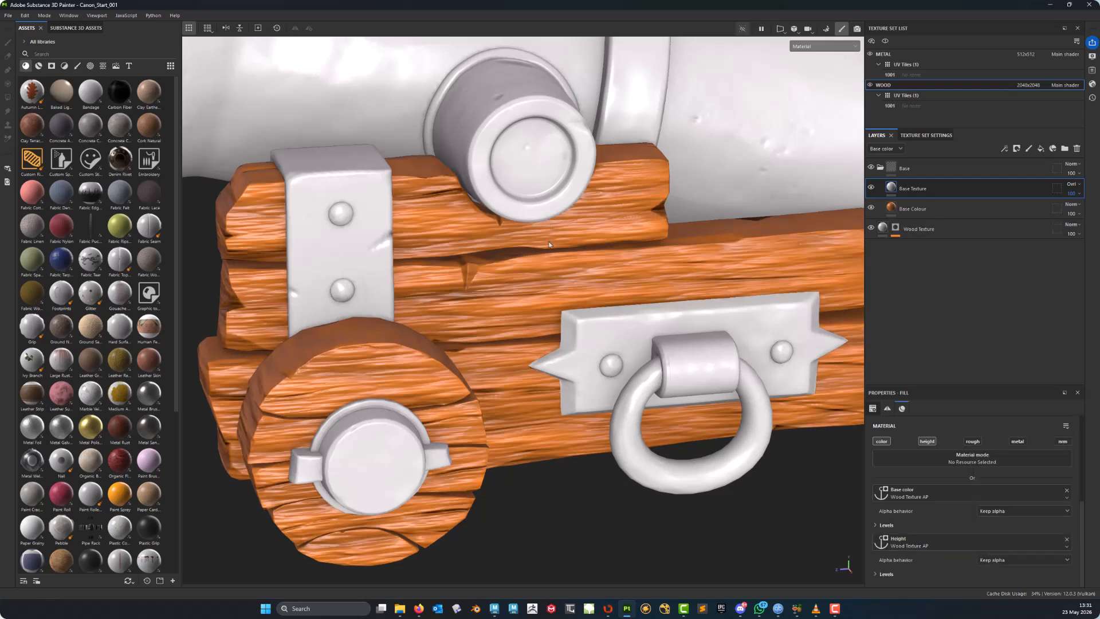
- Examine the wood-grain colour and height detail across the carriage from several angles
{"action": "middle_click_drag", "start_coordinate": [549, 245], "coordinate": [523, 307], "text": "alt"}
{"action": "left_click_drag", "start_coordinate": [523, 307], "coordinate": [586, 319], "text": "alt"}
{"action": "right_click_drag", "start_coordinate": [586, 318], "coordinate": [608, 323], "text": "alt"}
{"action": "middle_click_drag", "start_coordinate": [609, 324], "coordinate": [615, 371], "text": "alt"}
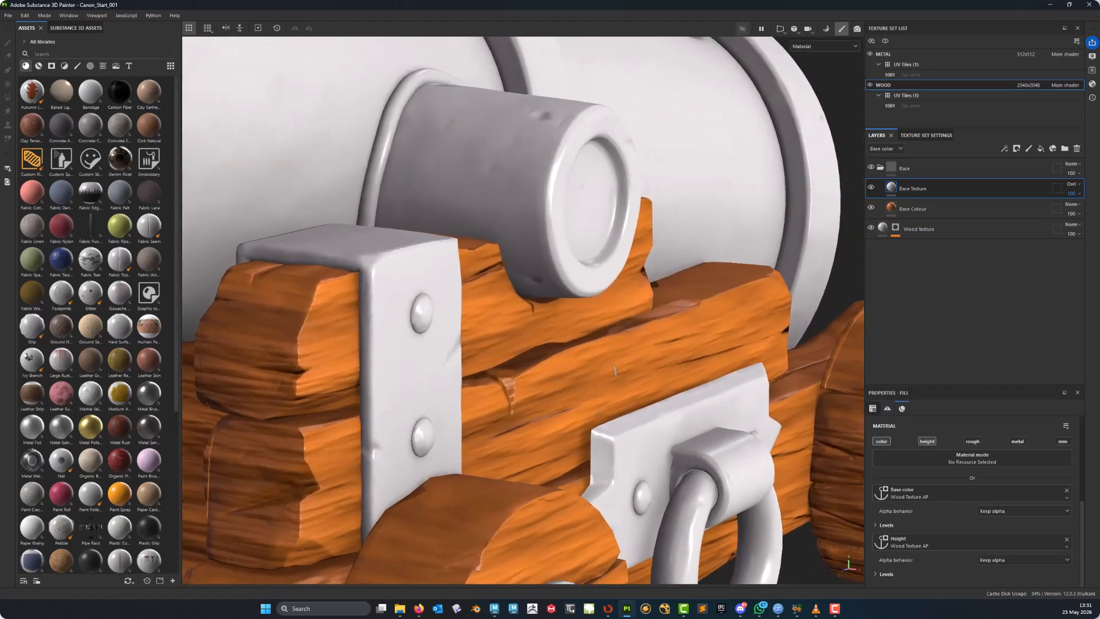
{"action": "left_click_drag", "start_coordinate": [614, 371], "coordinate": [473, 329], "text": "alt"}
{"action": "middle_click_drag", "start_coordinate": [473, 329], "coordinate": [534, 428], "text": "alt"}
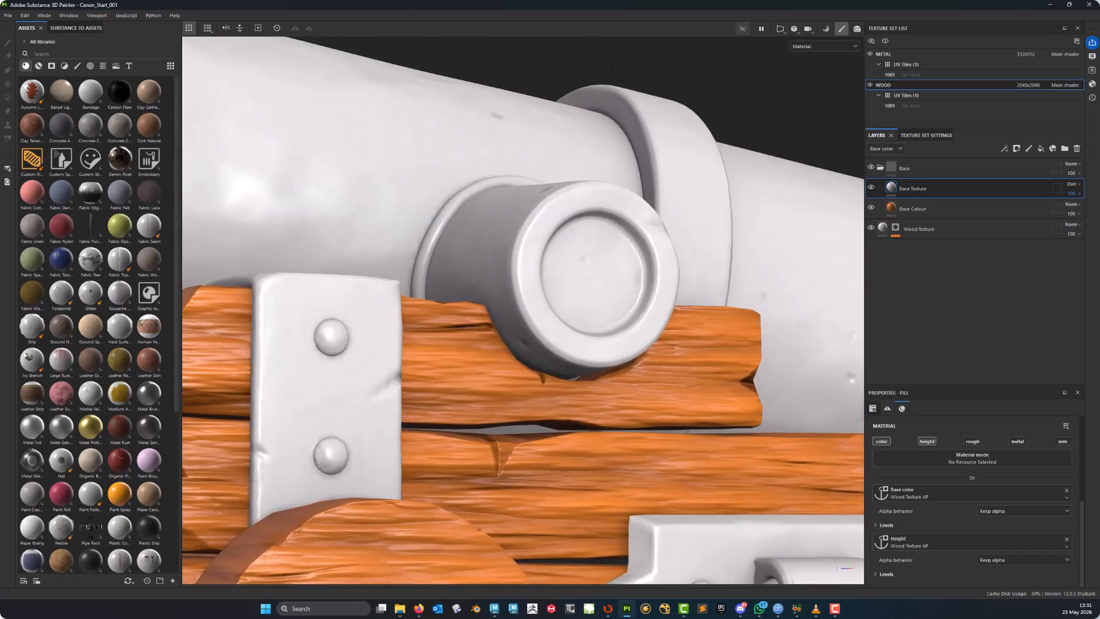
{"action": "right_click_drag", "start_coordinate": [534, 427], "coordinate": [554, 429], "text": "alt"}
{"action": "middle_click_drag", "start_coordinate": [555, 429], "coordinate": [566, 354], "text": "alt"}
{"action": "left_click_drag", "start_coordinate": [566, 354], "coordinate": [571, 396], "text": "alt"}
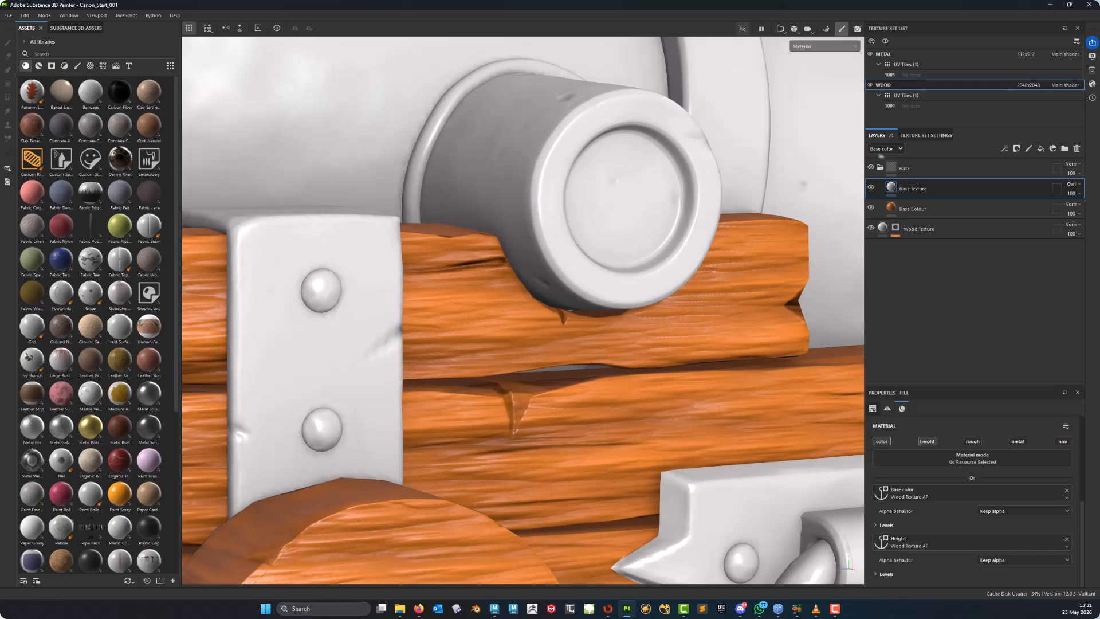
{"action": "scroll", "coordinate": [668, 298], "scroll_direction": "down", "scroll_amount": 3}
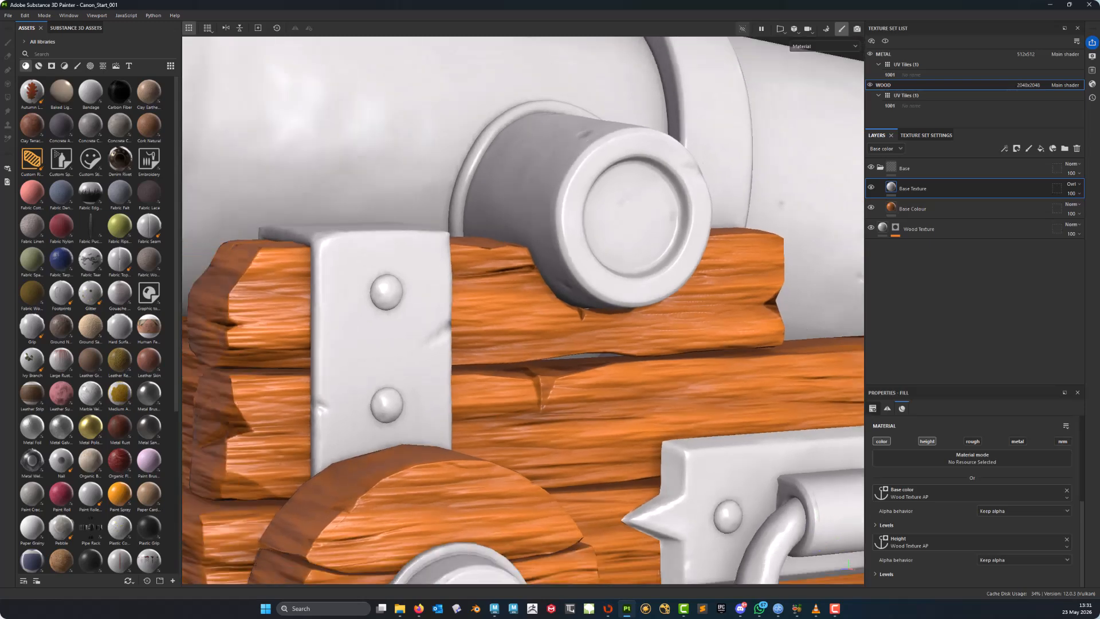
{"action": "middle_click_drag", "start_coordinate": [668, 298], "coordinate": [536, 300], "text": "alt"}
{"action": "scroll", "coordinate": [675, 367], "scroll_direction": "down", "scroll_amount": 2}
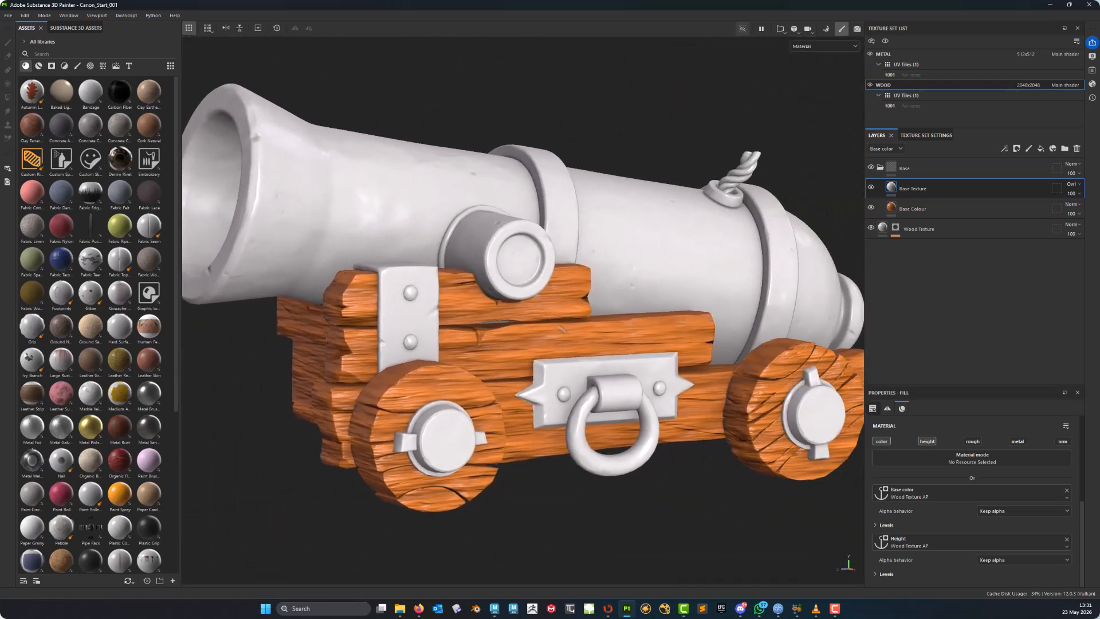
{"action": "left_click_drag", "start_coordinate": [536, 299], "coordinate": [631, 325], "text": "alt"}
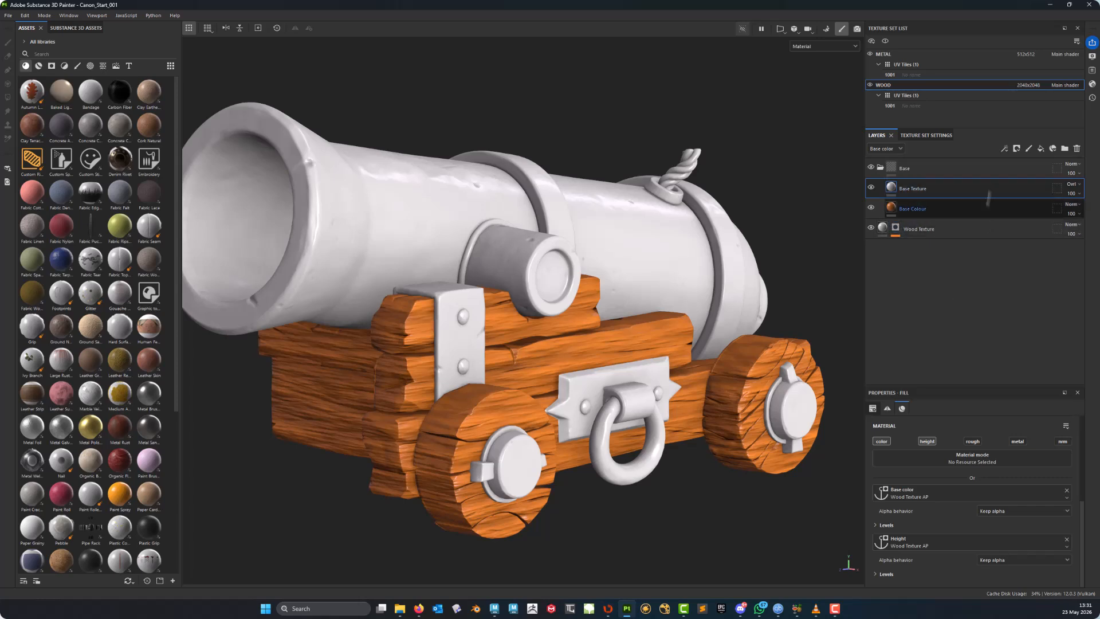
- Preview the carriage wood in the base colour and height channel views from a closer angle
{"action": "middle_click_drag", "start_coordinate": [644, 276], "coordinate": [612, 312], "text": "alt"}
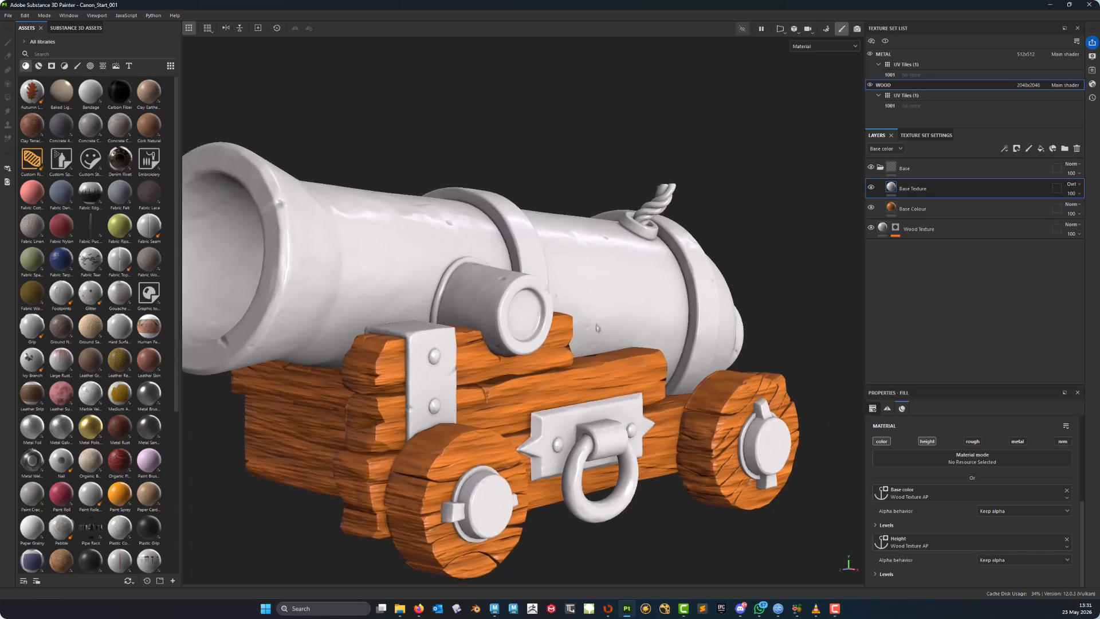
{"action": "left_click_drag", "start_coordinate": [612, 312], "coordinate": [592, 312], "text": "alt"}
{"action": "key", "text": "c"}
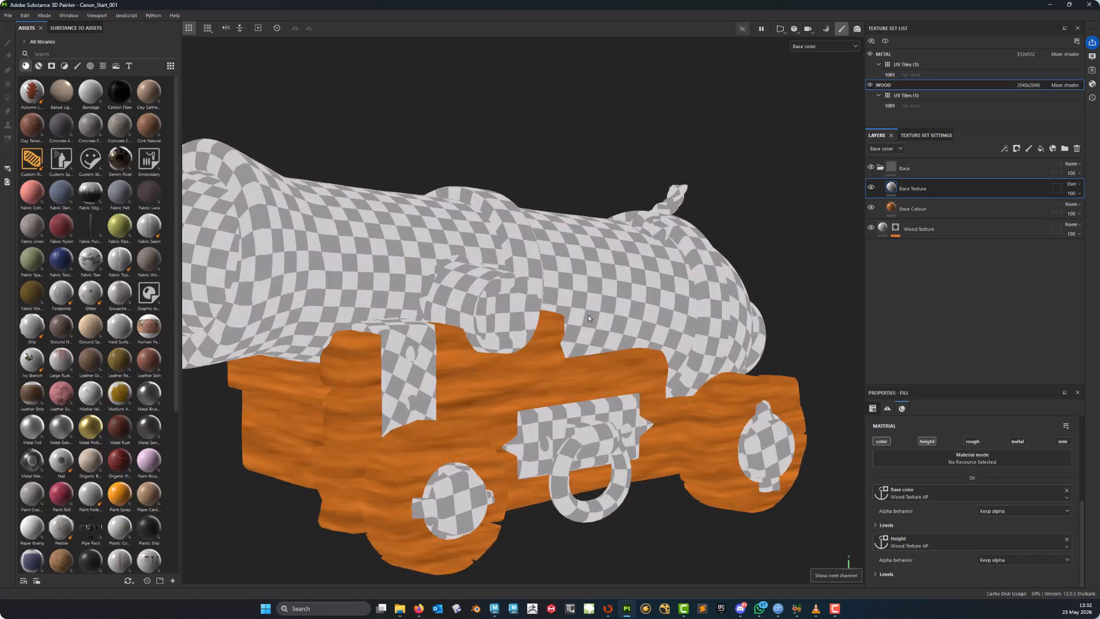
{"action": "key", "text": "c"}
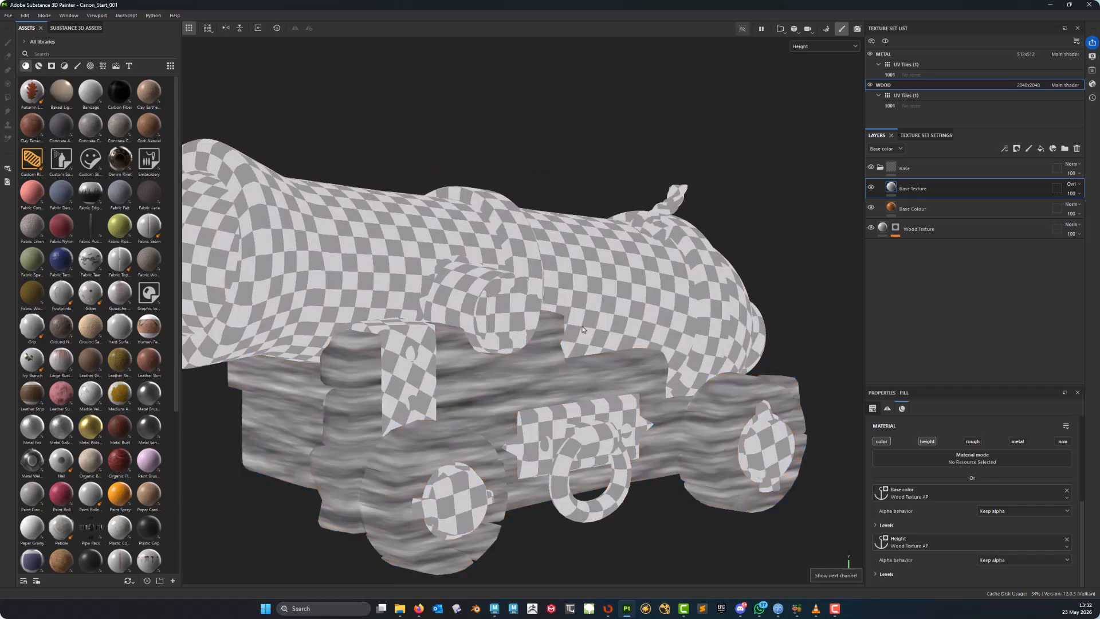
{"action": "middle_click_drag", "start_coordinate": [556, 336], "coordinate": [591, 312], "text": "alt"}
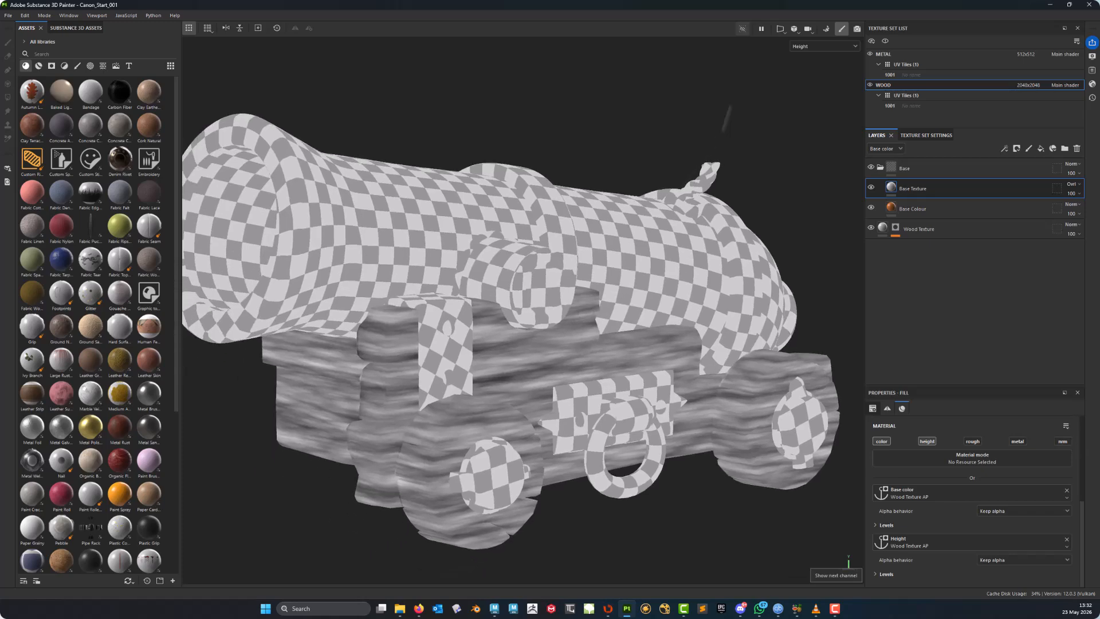
{"action": "right_click_drag", "start_coordinate": [513, 396], "coordinate": [540, 416], "text": "alt"}
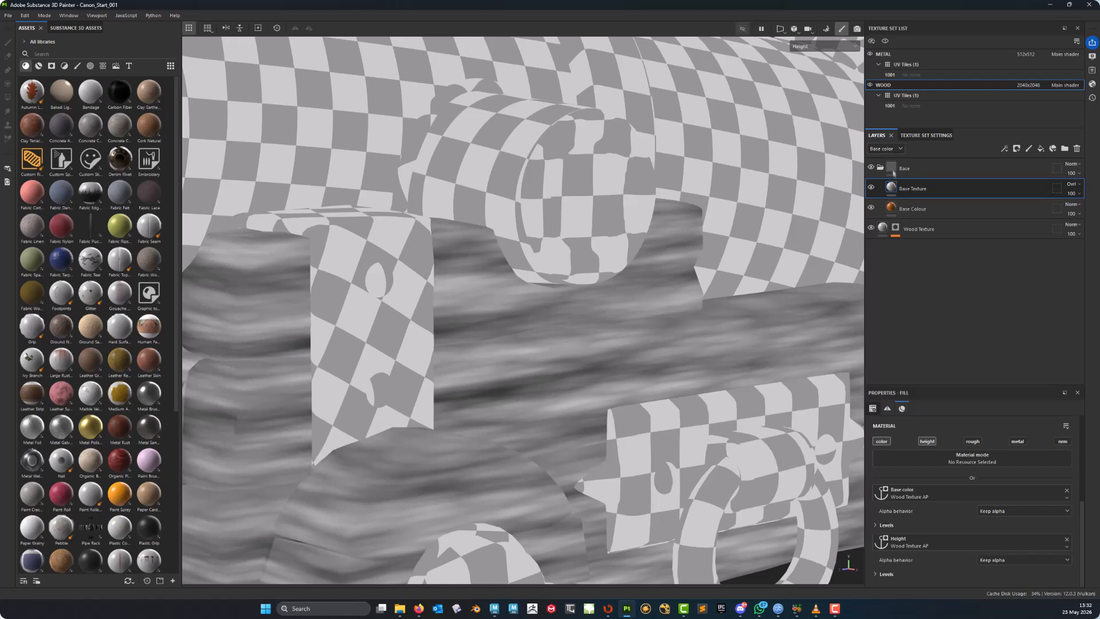
- Show the height channel in the layer stack and set the Base Texture layer's height opacity to 14
{"action": "left_click", "coordinate": [894, 150]}
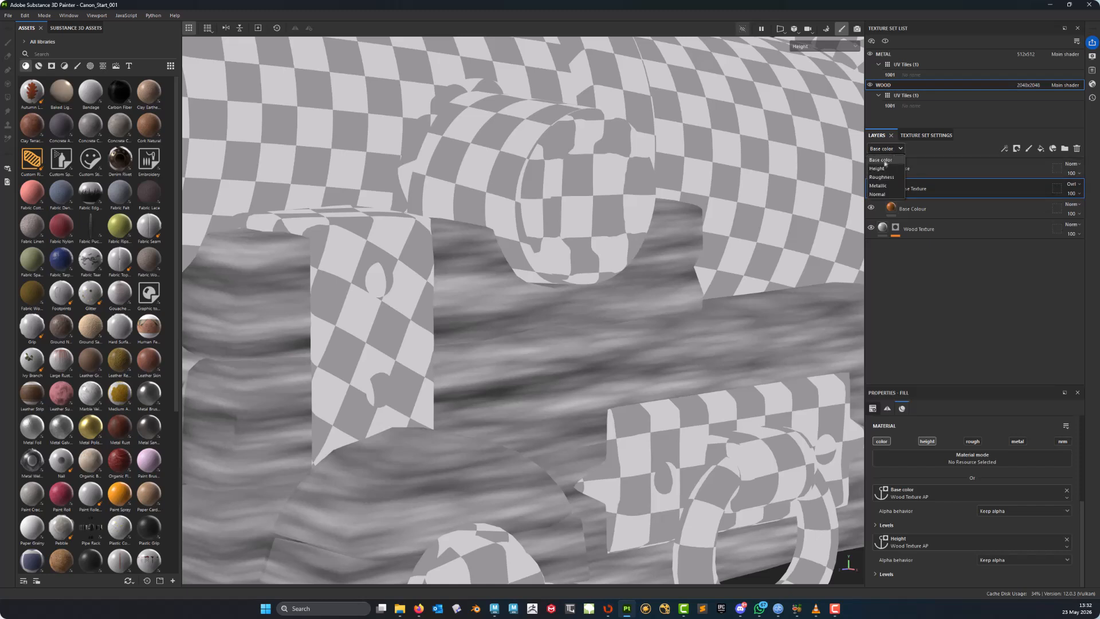
{"action": "left_click", "coordinate": [879, 169]}
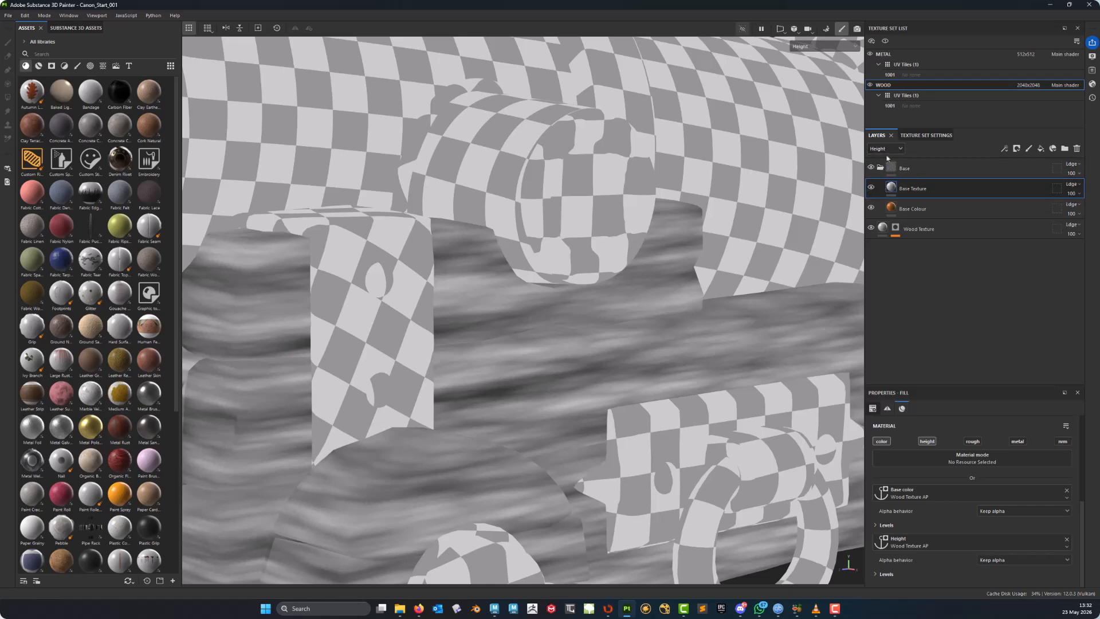
{"action": "middle_click_drag", "start_coordinate": [645, 331], "coordinate": [582, 391], "text": "alt"}
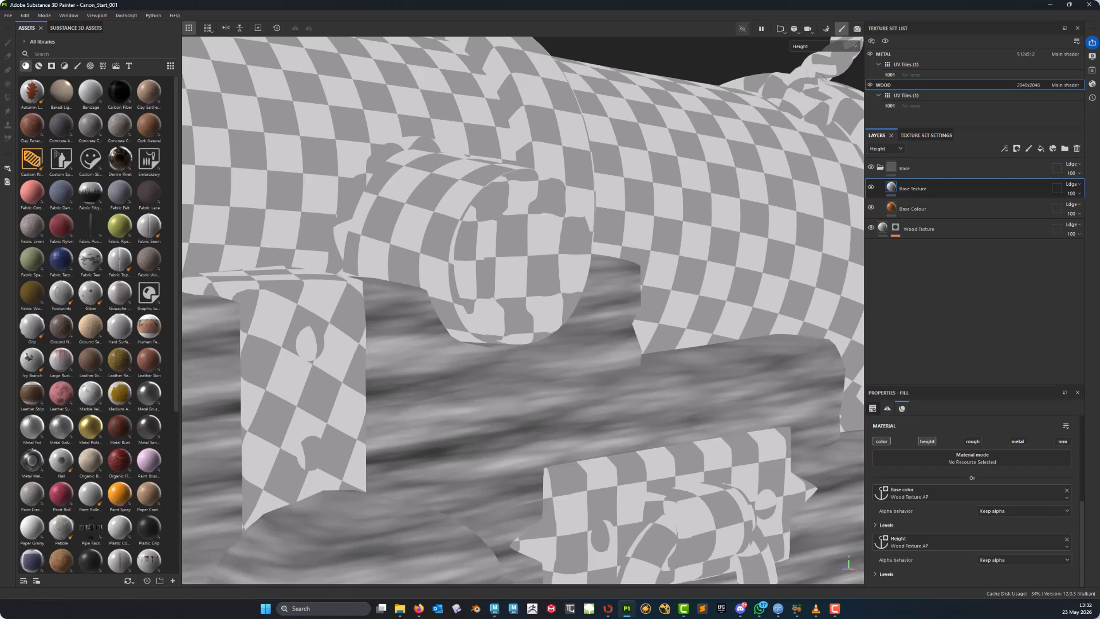
{"action": "right_click_drag", "start_coordinate": [582, 344], "coordinate": [516, 321], "text": "alt"}
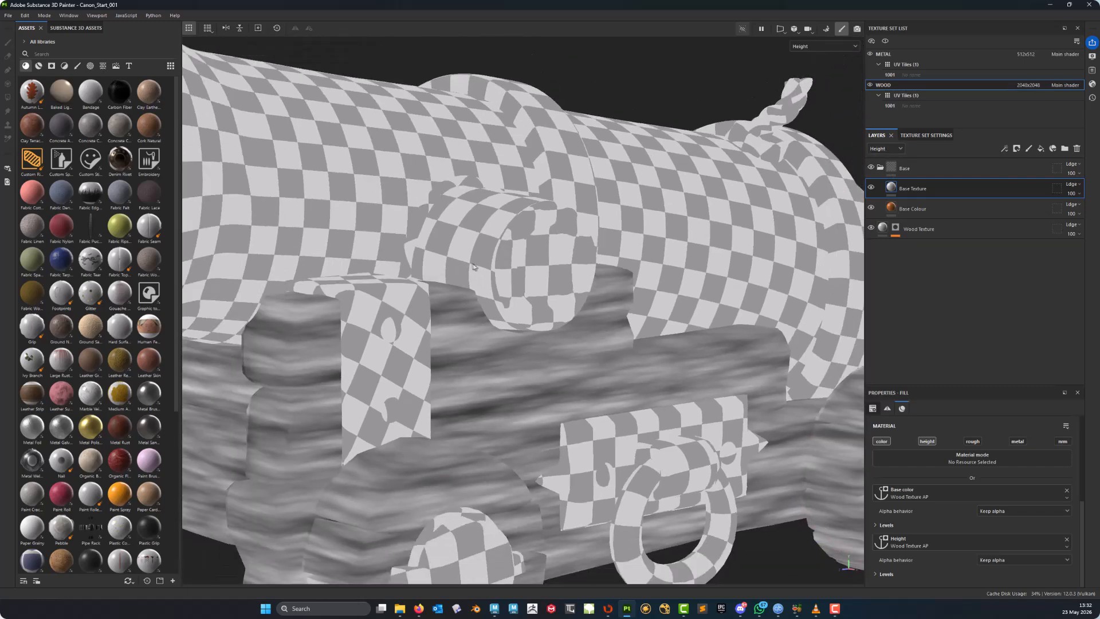
{"action": "key", "text": "m"}
{"action": "middle_click_drag", "start_coordinate": [523, 321], "coordinate": [526, 295], "text": "alt"}
{"action": "left_click_drag", "start_coordinate": [543, 347], "coordinate": [478, 370], "text": "alt"}
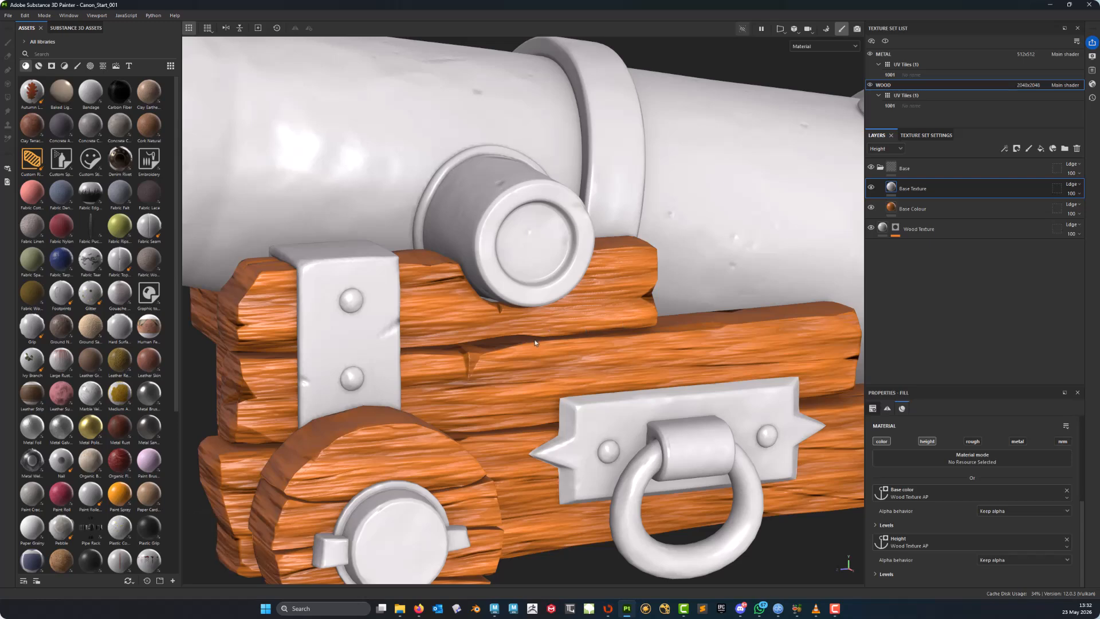
{"action": "middle_click_drag", "start_coordinate": [488, 447], "coordinate": [559, 379], "text": "alt"}
{"action": "left_click_drag", "start_coordinate": [536, 392], "coordinate": [461, 390], "text": "alt"}
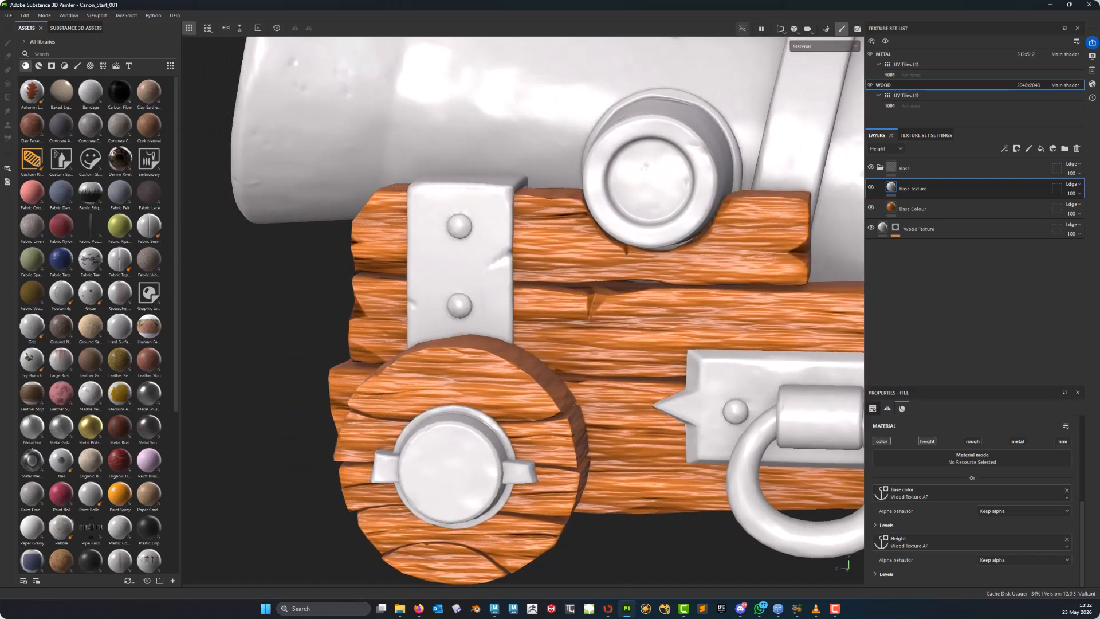
{"action": "right_click_drag", "start_coordinate": [464, 391], "coordinate": [550, 410], "text": "alt"}
{"action": "middle_click_drag", "start_coordinate": [643, 435], "coordinate": [517, 438], "text": "alt"}
{"action": "left_click_drag", "start_coordinate": [596, 400], "coordinate": [531, 410], "text": "alt"}
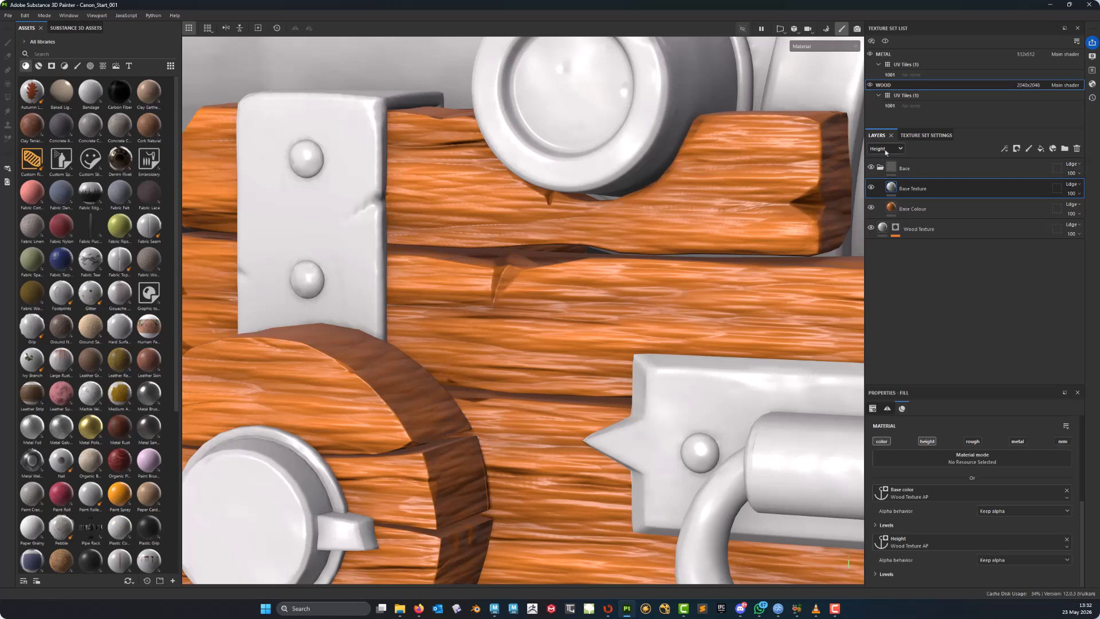
{"action": "left_click", "coordinate": [1072, 193]}
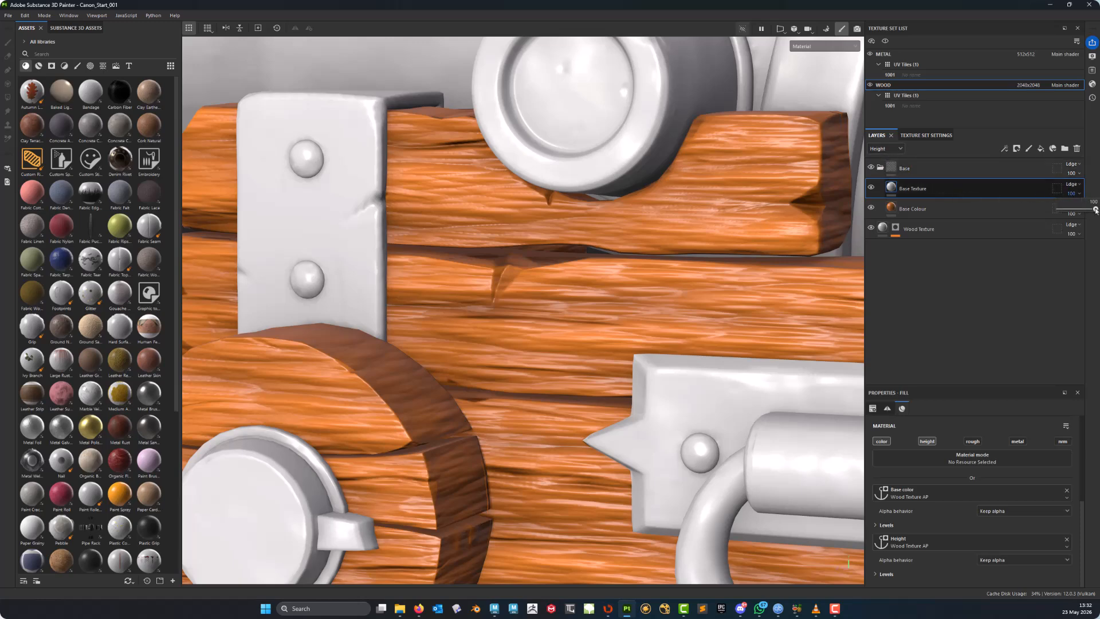
{"action": "left_click_drag", "start_coordinate": [1096, 210], "coordinate": [1071, 212]}
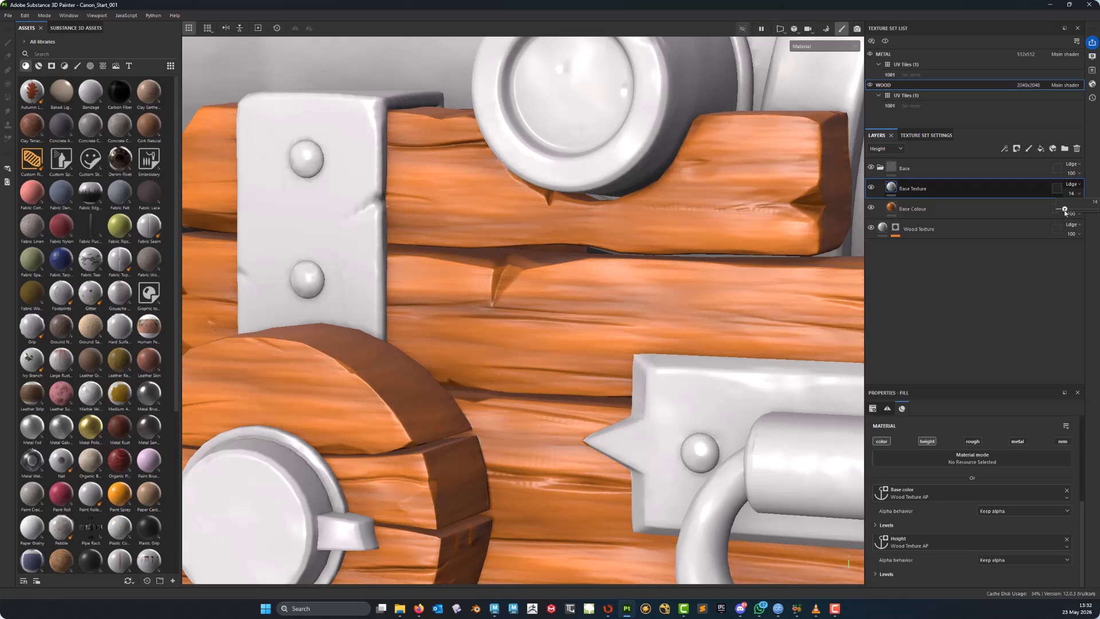
{"action": "left_click_drag", "start_coordinate": [1065, 213], "coordinate": [1064, 213]}
- Examine the carriage wood's height and grain detail closely from several angles
{"action": "middle_click_drag", "start_coordinate": [648, 269], "coordinate": [527, 304], "text": "alt"}
{"action": "left_click_drag", "start_coordinate": [527, 304], "coordinate": [561, 301], "text": "alt"}
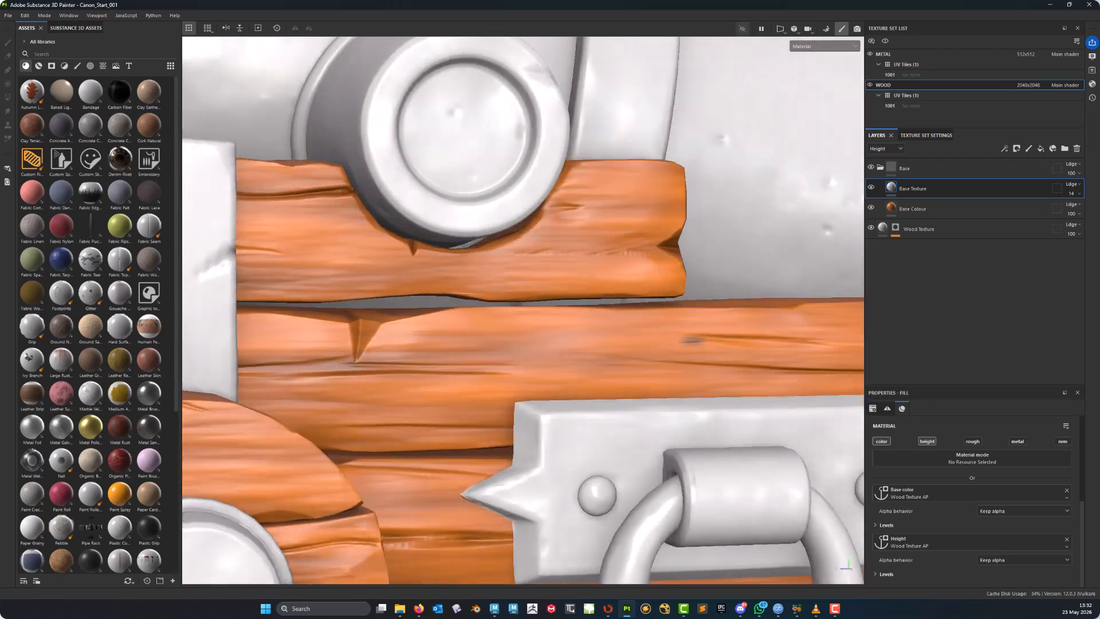
{"action": "right_click_drag", "start_coordinate": [561, 301], "coordinate": [527, 298], "text": "alt"}
{"action": "left_click_drag", "start_coordinate": [527, 298], "coordinate": [524, 325], "text": "alt"}
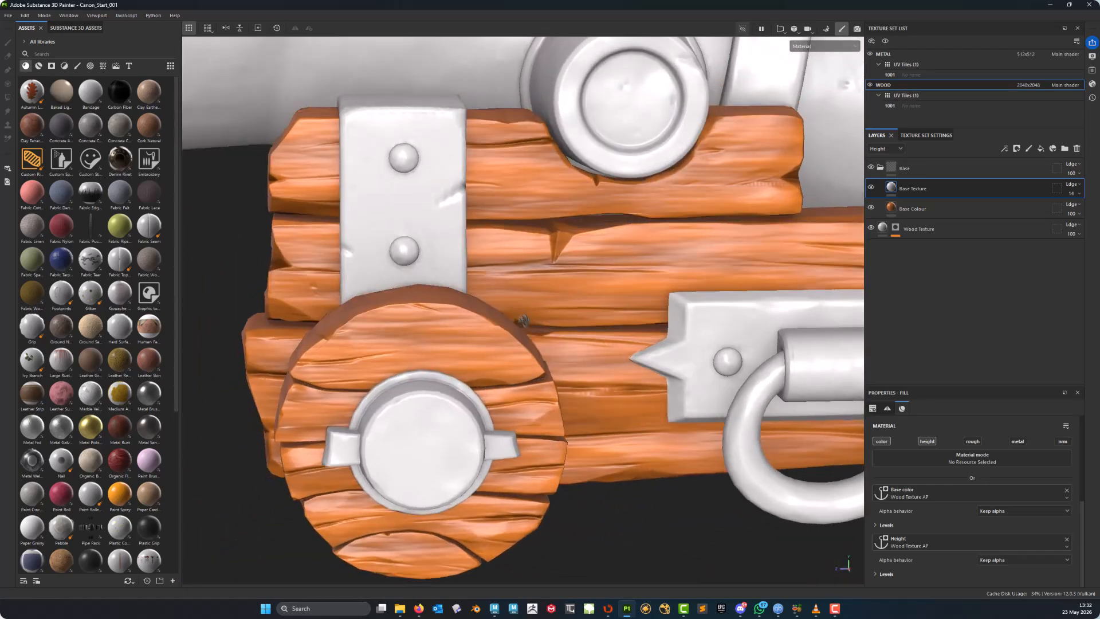
{"action": "middle_click_drag", "start_coordinate": [524, 325], "coordinate": [442, 458], "text": "alt"}
{"action": "left_click_drag", "start_coordinate": [633, 353], "coordinate": [545, 339], "text": "alt"}
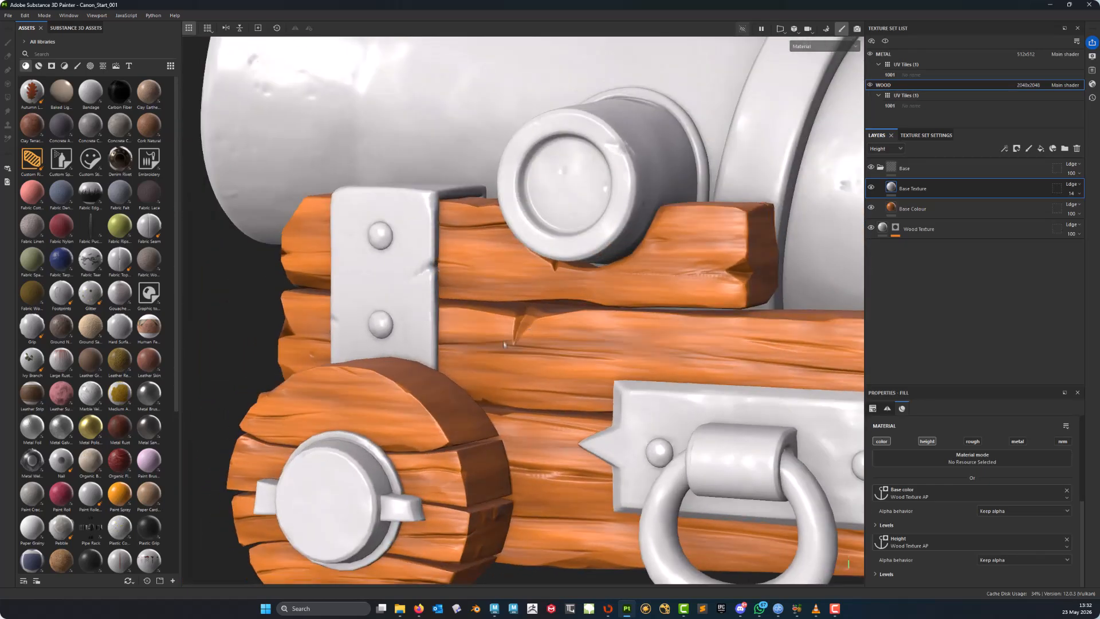
{"action": "right_click_drag", "start_coordinate": [544, 339], "coordinate": [613, 339], "text": "alt"}
{"action": "middle_click_drag", "start_coordinate": [613, 339], "coordinate": [431, 301], "text": "alt"}
{"action": "left_click_drag", "start_coordinate": [563, 353], "coordinate": [734, 371], "text": "alt"}
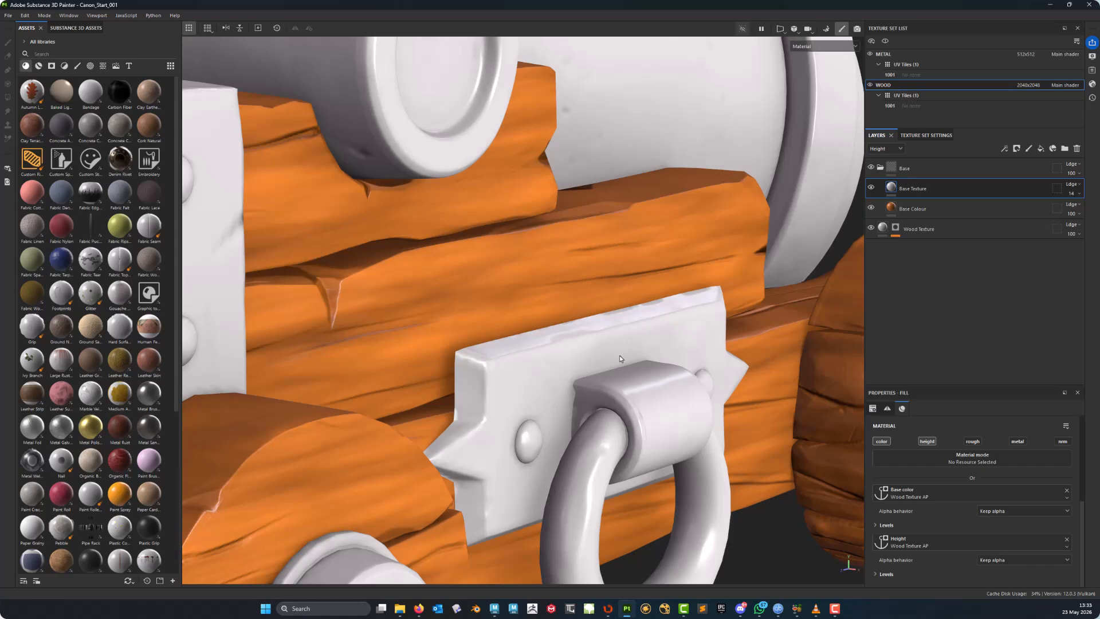
{"action": "middle_click_drag", "start_coordinate": [504, 343], "coordinate": [634, 304], "text": "alt"}
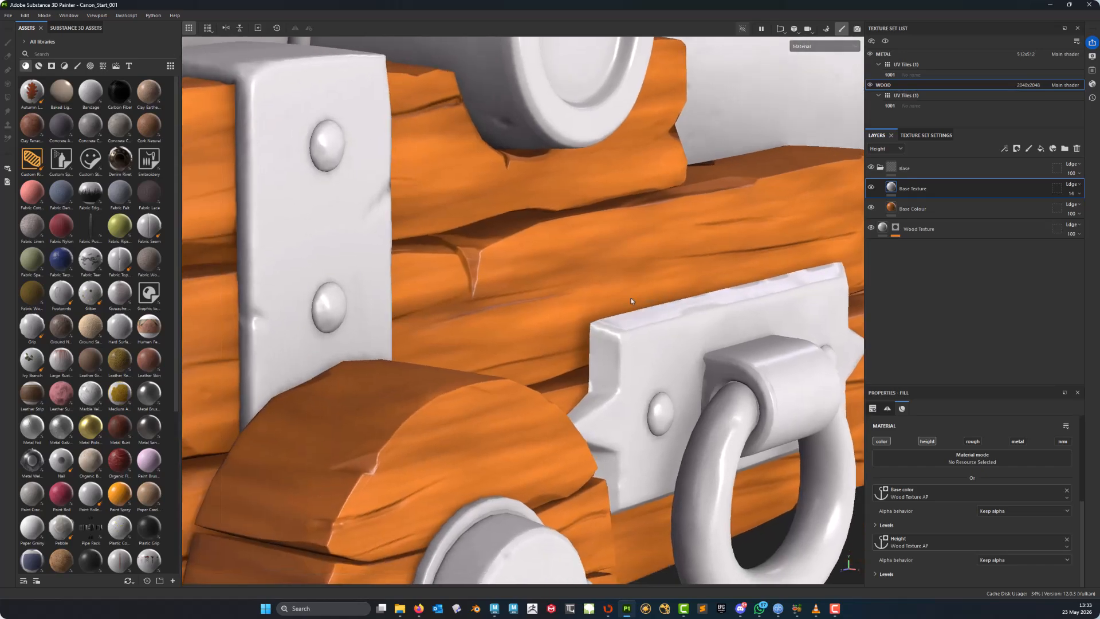
{"action": "left_click_drag", "start_coordinate": [634, 304], "coordinate": [492, 226], "text": "alt"}
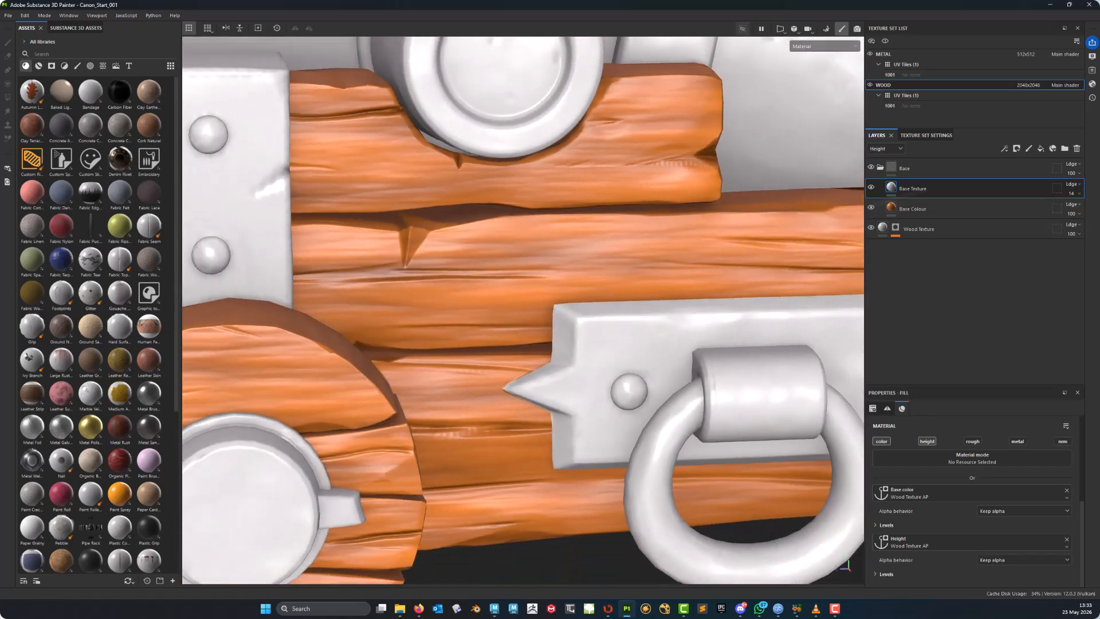
{"action": "left_click", "coordinate": [1080, 195]}
{"action": "left_click_drag", "start_coordinate": [1064, 209], "coordinate": [1064, 210]}
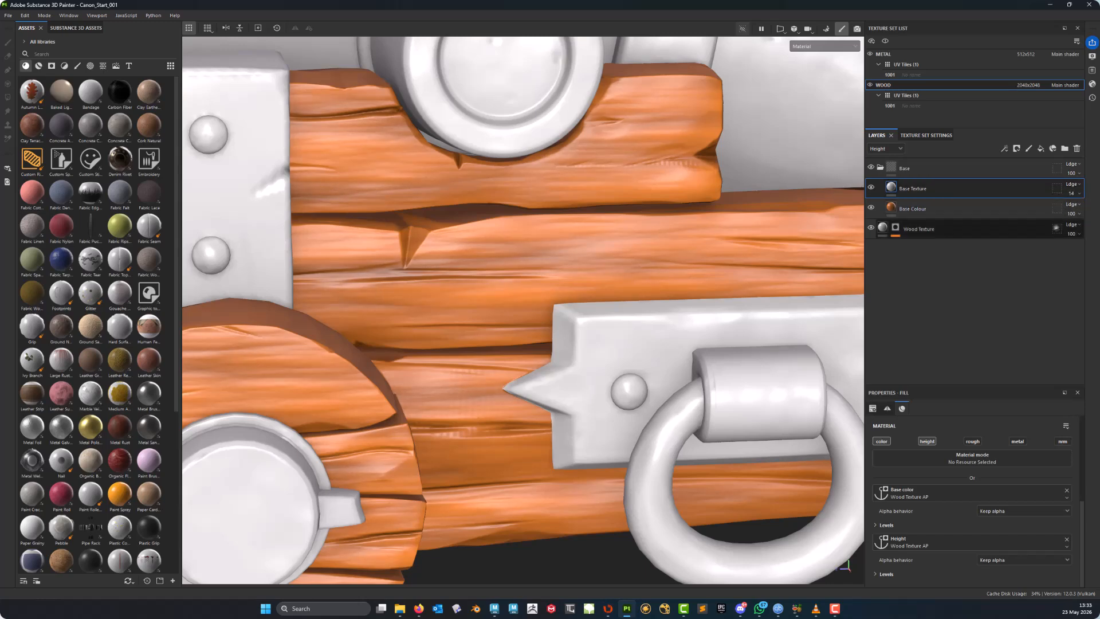
{"action": "middle_click_drag", "start_coordinate": [605, 244], "coordinate": [619, 331], "text": "alt"}
{"action": "left_click_drag", "start_coordinate": [671, 376], "coordinate": [613, 387], "text": "alt"}
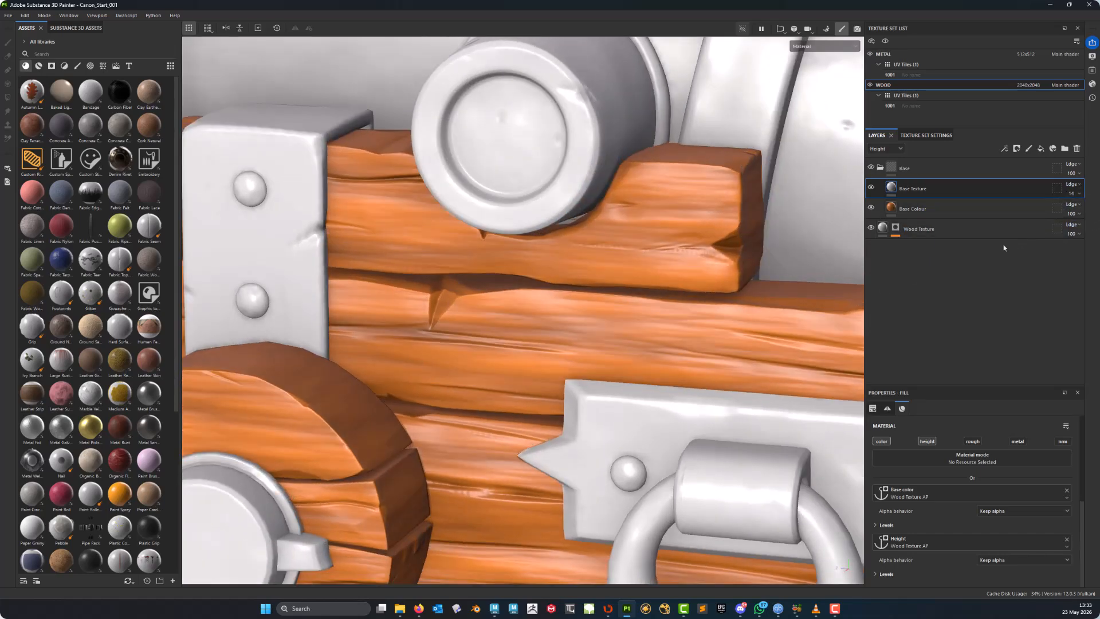
{"action": "middle_click_drag", "start_coordinate": [578, 399], "coordinate": [521, 365], "text": "alt"}
{"action": "left_click_drag", "start_coordinate": [520, 364], "coordinate": [485, 330], "text": "alt"}
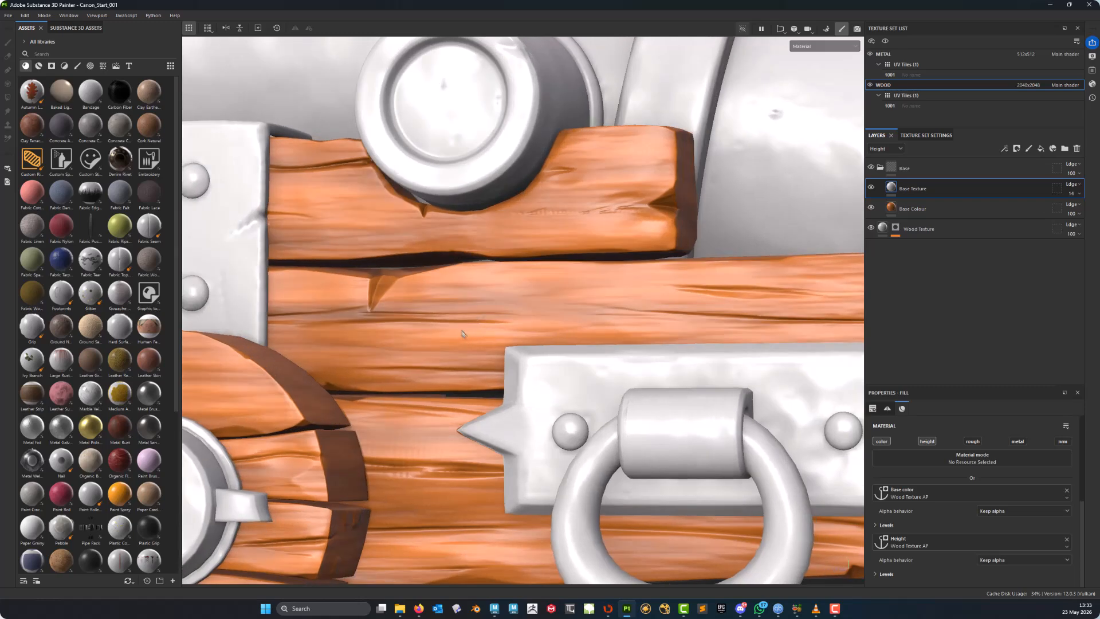
{"action": "middle_click_drag", "start_coordinate": [438, 285], "coordinate": [502, 351], "text": "alt"}
{"action": "left_click_drag", "start_coordinate": [489, 341], "coordinate": [479, 332], "text": "alt"}
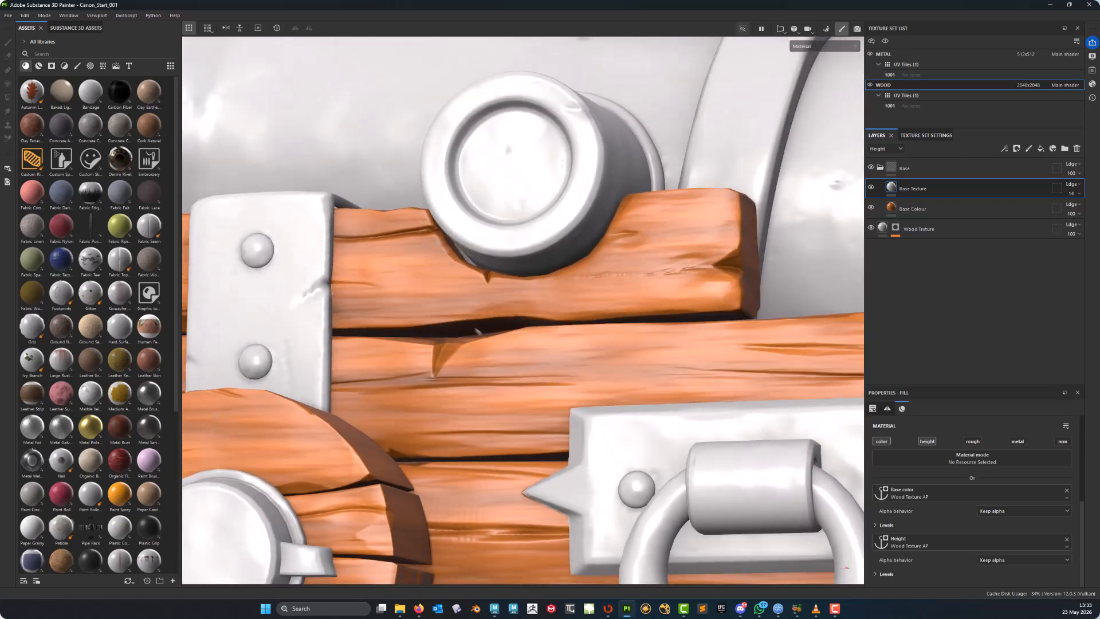
{"action": "middle_click_drag", "start_coordinate": [434, 313], "coordinate": [486, 337], "text": "alt"}
{"action": "left_click_drag", "start_coordinate": [462, 323], "coordinate": [485, 337], "text": "alt"}
{"action": "mouse_move", "coordinate": [500, 293]}
{"action": "left_mouse_down", "text": "alt"}
{"action": "mouse_move", "coordinate": [471, 309]}
{"action": "mouse_move", "coordinate": [444, 276]}
{"action": "mouse_move", "coordinate": [484, 270]}
{"action": "mouse_move", "coordinate": [512, 293]}
{"action": "left_mouse_up", "text": "alt"}
{"action": "middle_click_drag", "start_coordinate": [512, 292], "coordinate": [465, 277], "text": "alt"}
{"action": "left_click_drag", "start_coordinate": [404, 343], "coordinate": [430, 370], "text": "alt"}
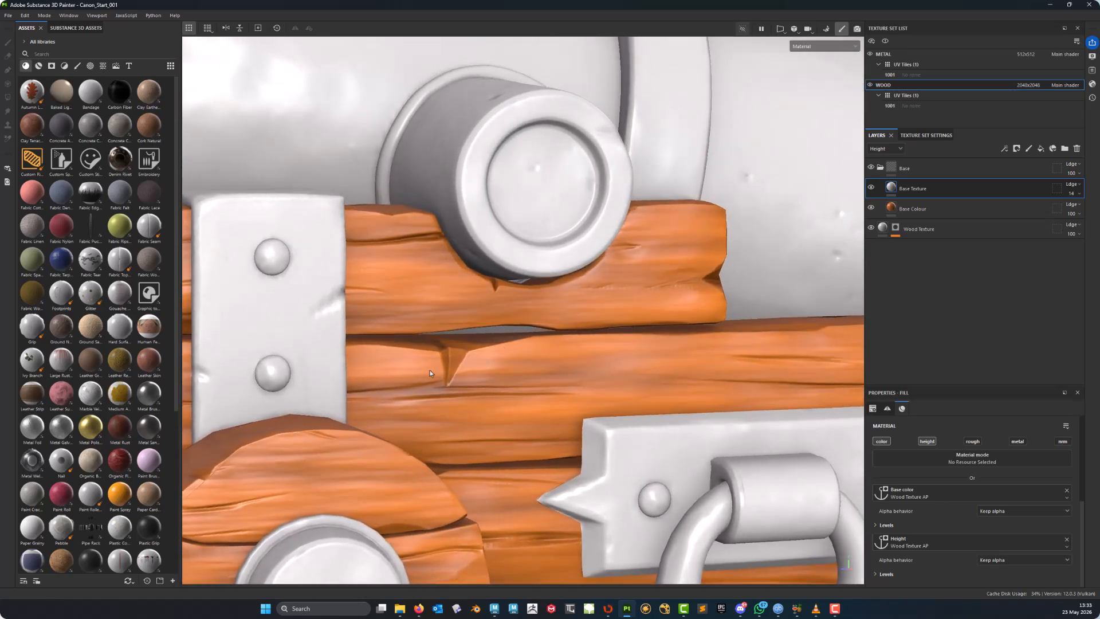
{"action": "middle_click_drag", "start_coordinate": [518, 298], "coordinate": [473, 292], "text": "alt"}
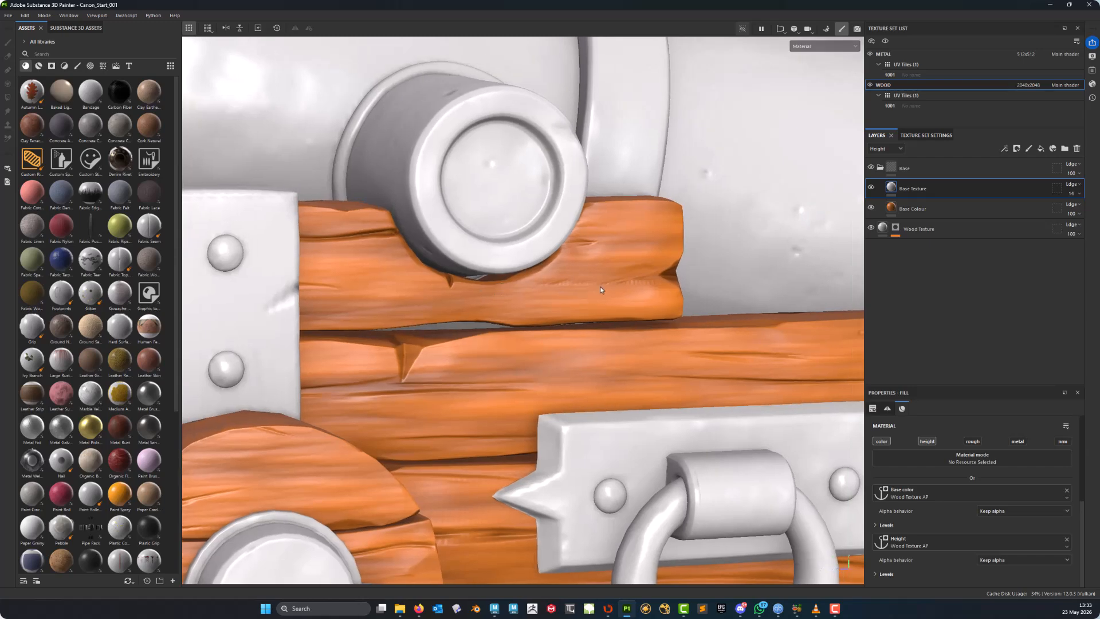
{"action": "mouse_move", "coordinate": [576, 298]}
{"action": "left_mouse_down", "text": "alt"}
{"action": "mouse_move", "coordinate": [506, 297]}
{"action": "mouse_move", "coordinate": [587, 280]}
{"action": "mouse_move", "coordinate": [570, 261]}
{"action": "mouse_move", "coordinate": [555, 275]}
{"action": "left_mouse_up", "text": "alt"}
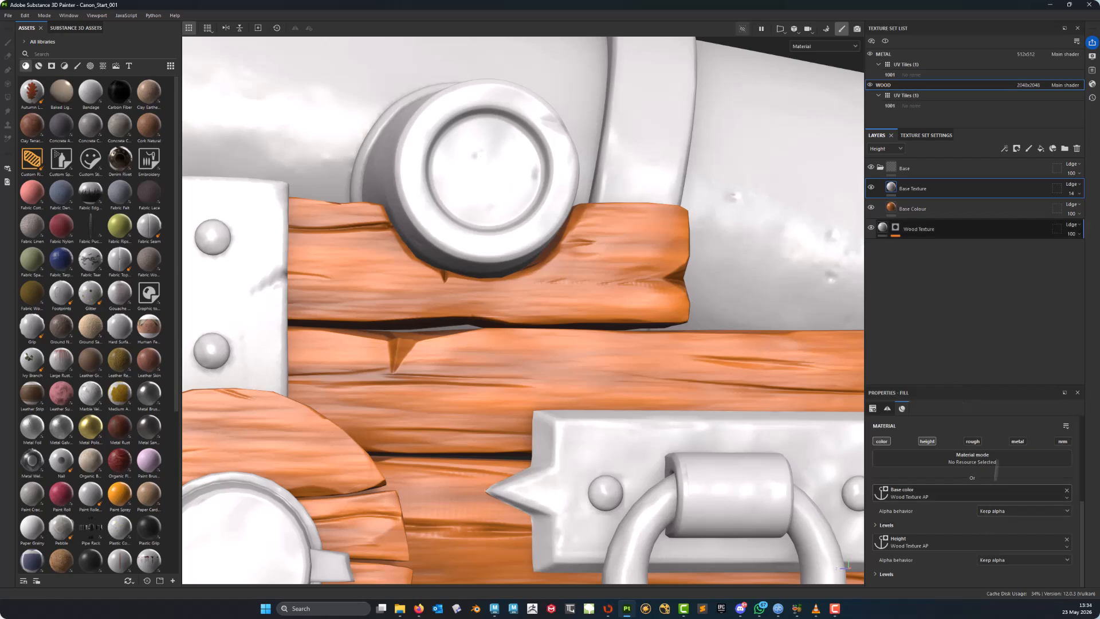
- Enable the roughness channel on Base Texture and link its roughness input to the Wood Texture AP anchor point
{"action": "left_click", "coordinate": [973, 442]}
{"action": "scroll", "coordinate": [1020, 484], "scroll_direction": "down", "scroll_amount": 2}
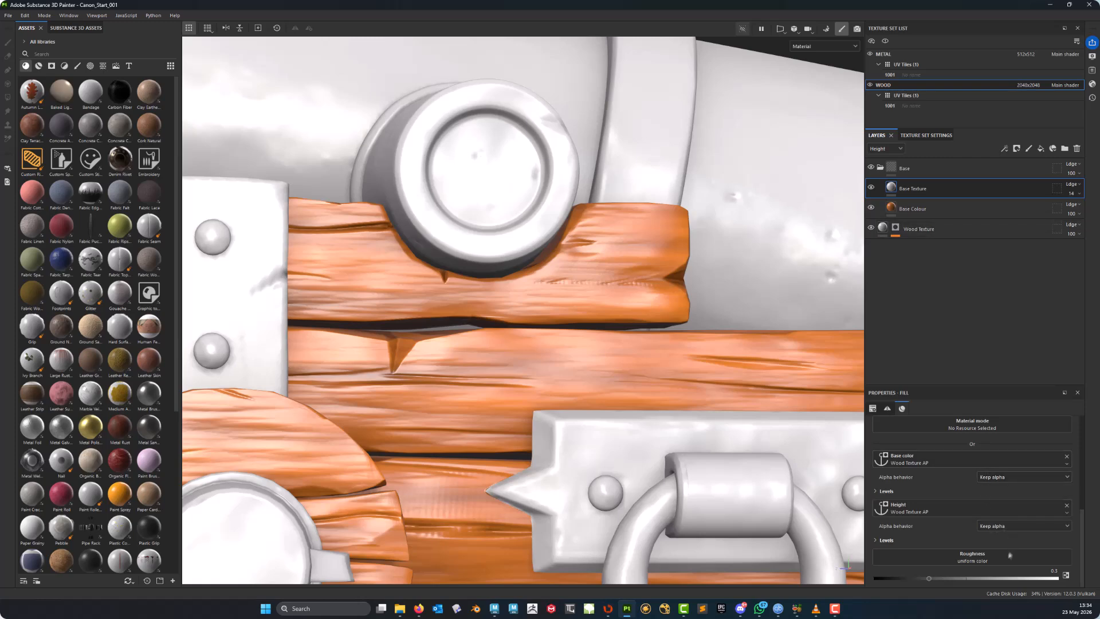
{"action": "left_click", "coordinate": [993, 563]}
{"action": "left_click", "coordinate": [1030, 432]}
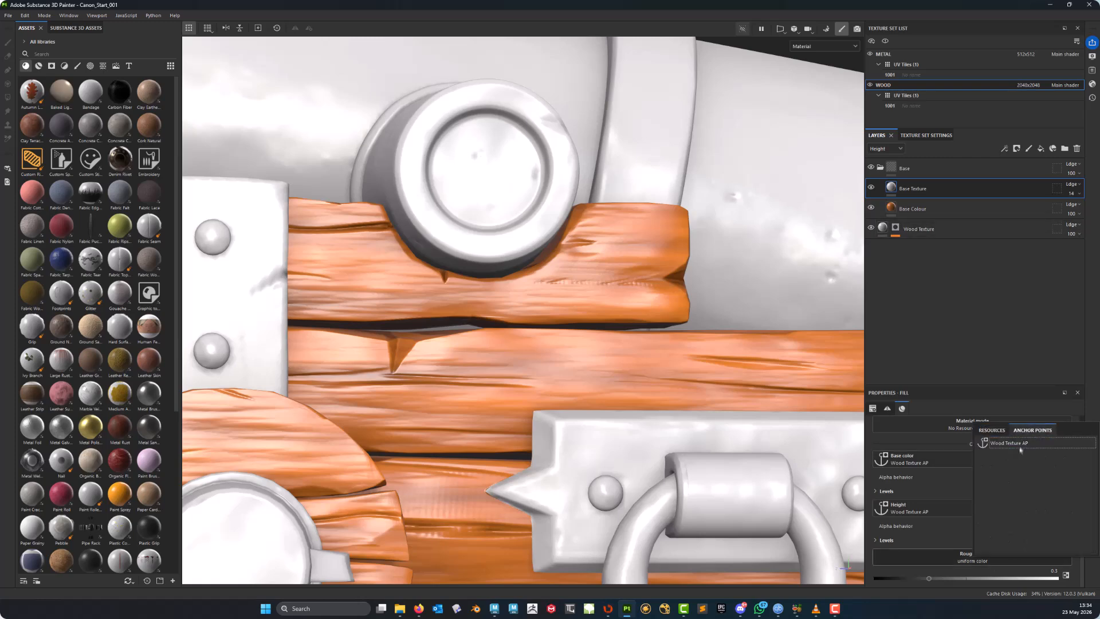
{"action": "left_click", "coordinate": [1021, 446]}
- Inspect the carriage wood in the roughness channel view up close and show roughness in the layer stack
{"action": "left_click_drag", "start_coordinate": [567, 327], "coordinate": [596, 381], "text": "alt"}
{"action": "right_click_drag", "start_coordinate": [734, 449], "coordinate": [611, 436], "text": "alt"}
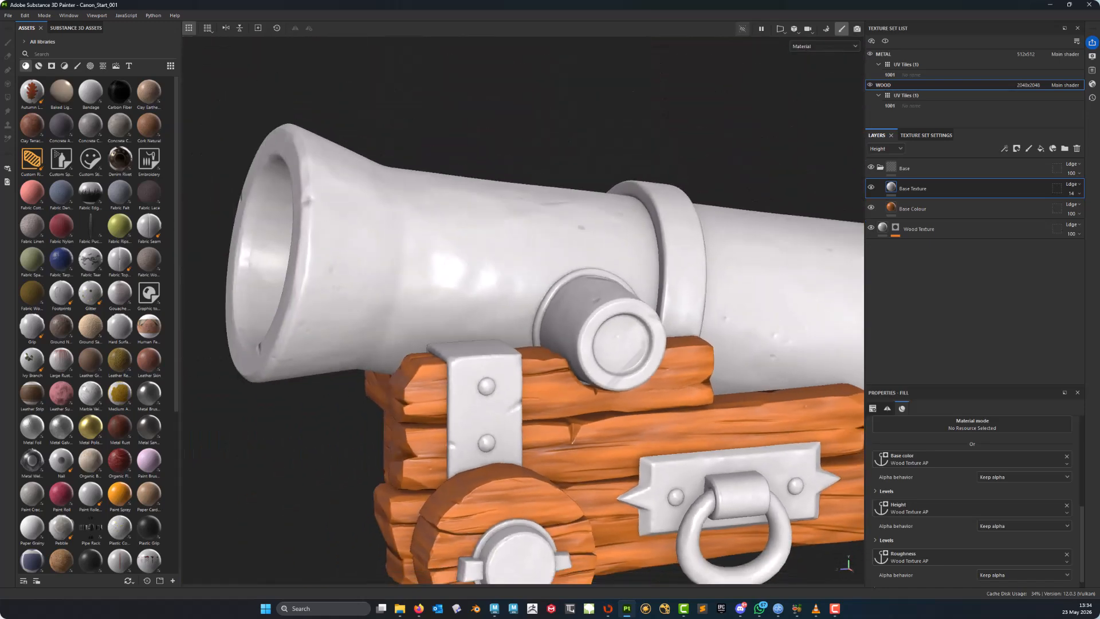
{"action": "middle_click_drag", "start_coordinate": [612, 436], "coordinate": [706, 317], "text": "alt"}
{"action": "left_click_drag", "start_coordinate": [706, 317], "coordinate": [596, 327], "text": "alt"}
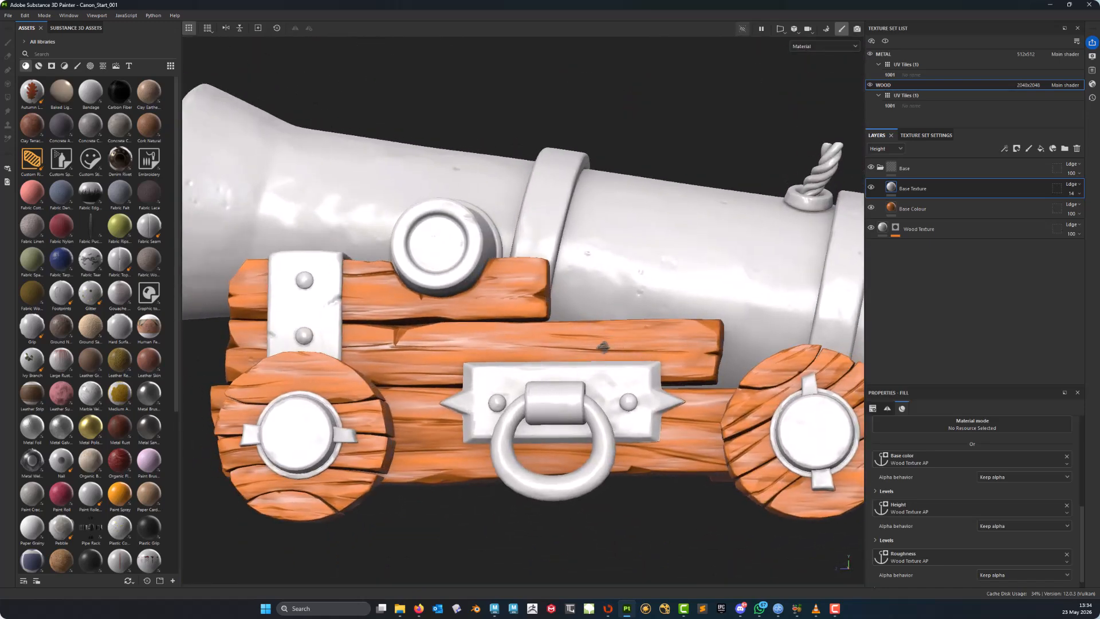
{"action": "scroll", "coordinate": [596, 326], "scroll_direction": "up", "scroll_amount": 3}
{"action": "scroll", "coordinate": [494, 328], "scroll_direction": "up", "scroll_amount": 5}
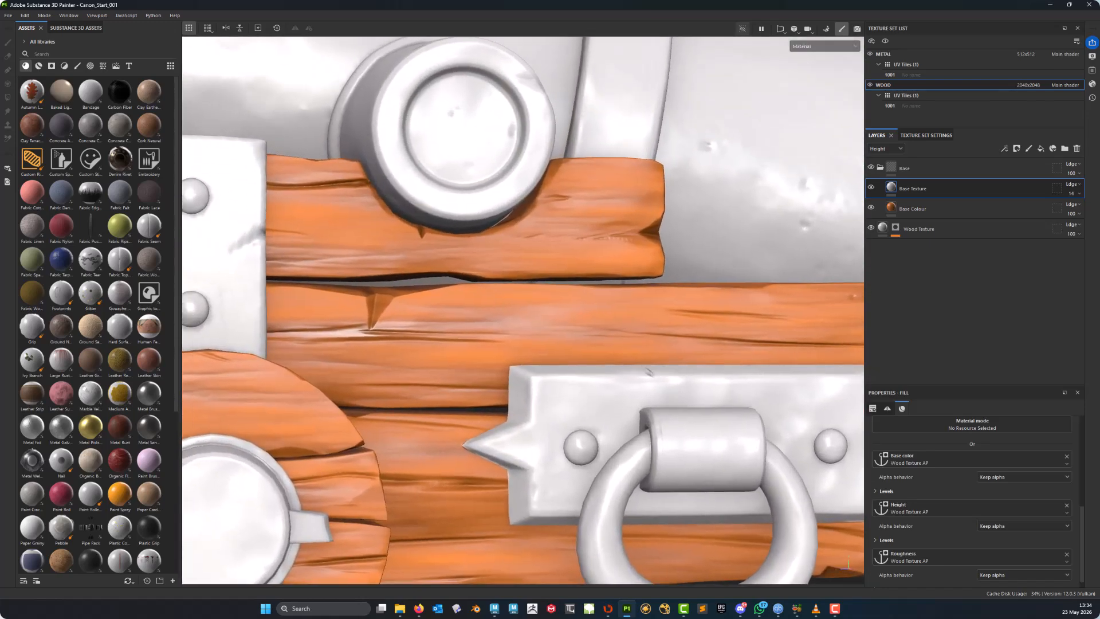
{"action": "scroll", "coordinate": [494, 328], "scroll_direction": "up", "scroll_amount": 2}
{"action": "middle_click_drag", "start_coordinate": [494, 327], "coordinate": [504, 390], "text": "alt"}
{"action": "left_click_drag", "start_coordinate": [525, 367], "coordinate": [523, 391], "text": "alt"}
{"action": "key", "text": "c"}
{"action": "key", "text": "c"}
{"action": "key", "text": "c"}
{"action": "scroll", "coordinate": [522, 392], "scroll_direction": "up", "scroll_amount": 3}
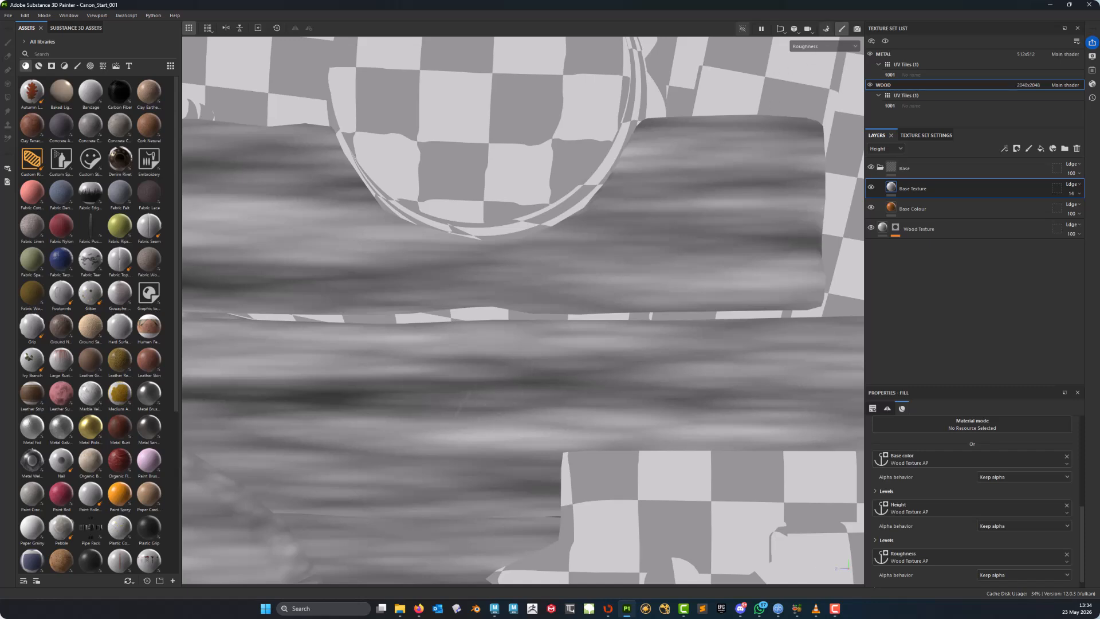
{"action": "middle_click_drag", "start_coordinate": [421, 401], "coordinate": [429, 389], "text": "alt"}
{"action": "left_click_drag", "start_coordinate": [430, 389], "coordinate": [457, 391], "text": "alt"}
{"action": "left_click_drag", "start_coordinate": [466, 316], "coordinate": [465, 338], "text": "alt"}
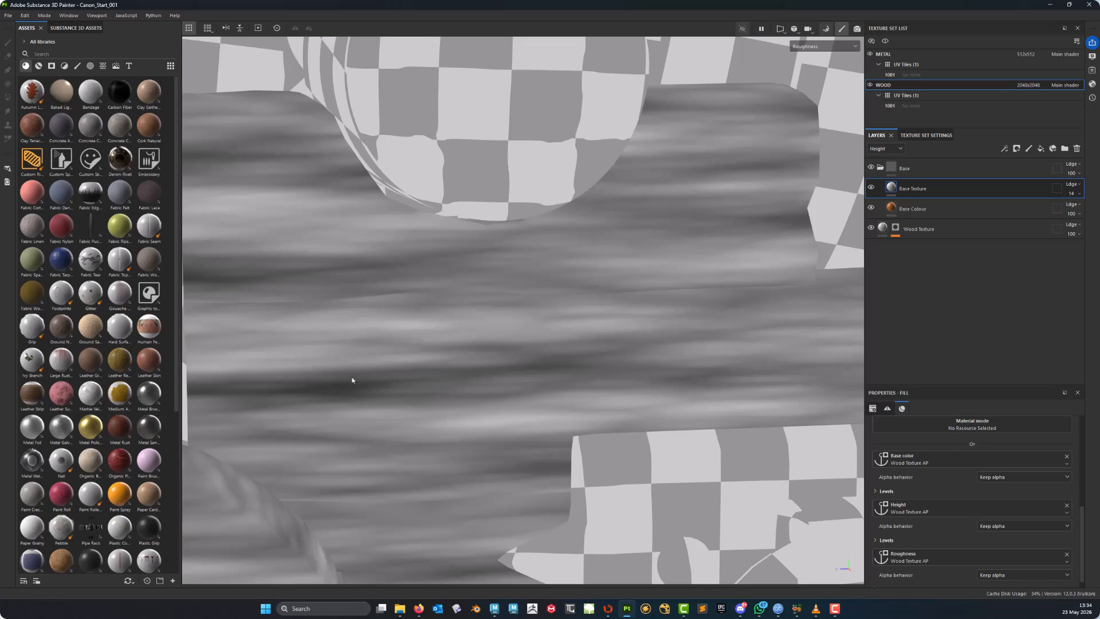
{"action": "middle_click_drag", "start_coordinate": [564, 289], "coordinate": [533, 346], "text": "alt"}
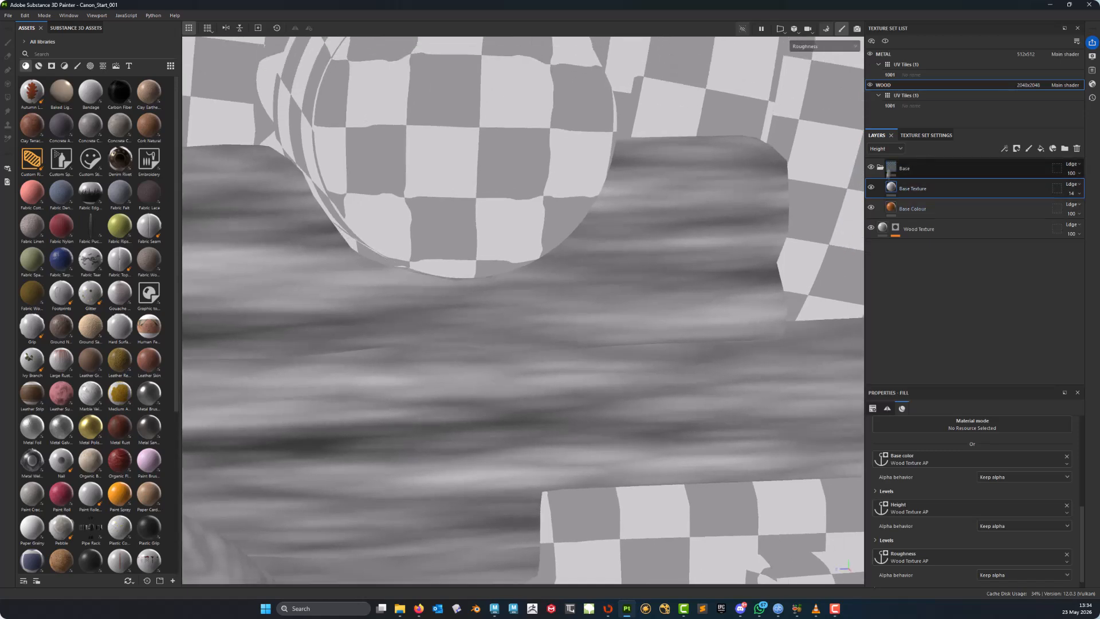
{"action": "left_click", "coordinate": [890, 153]}
{"action": "left_click", "coordinate": [888, 182]}
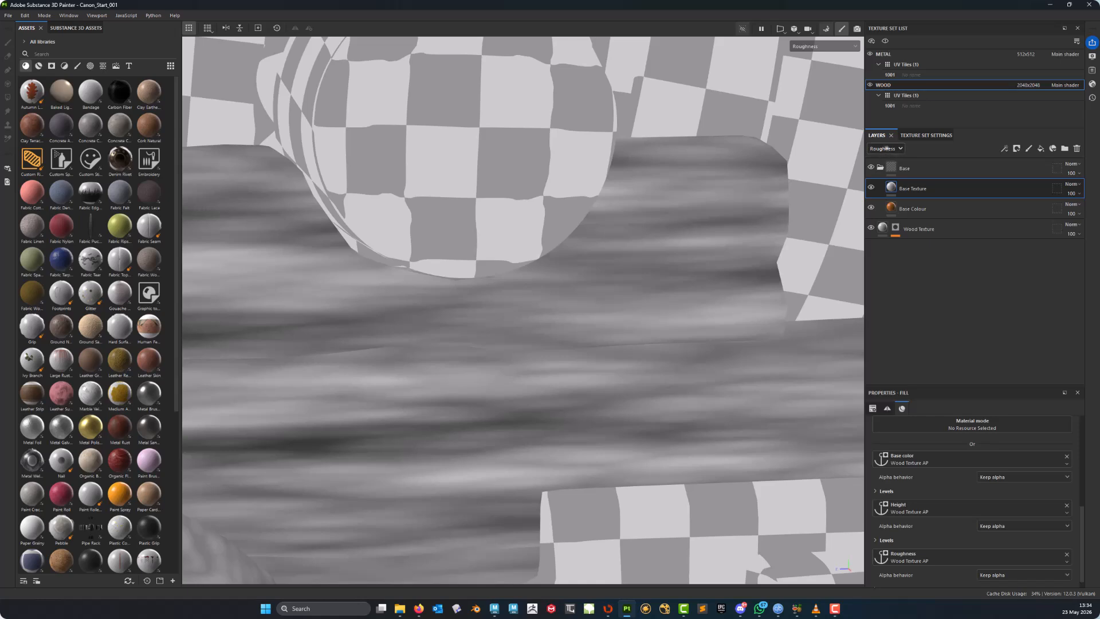
- Set the Base Texture layer's roughness opacity to about 90
{"action": "left_click", "coordinate": [1078, 193]}
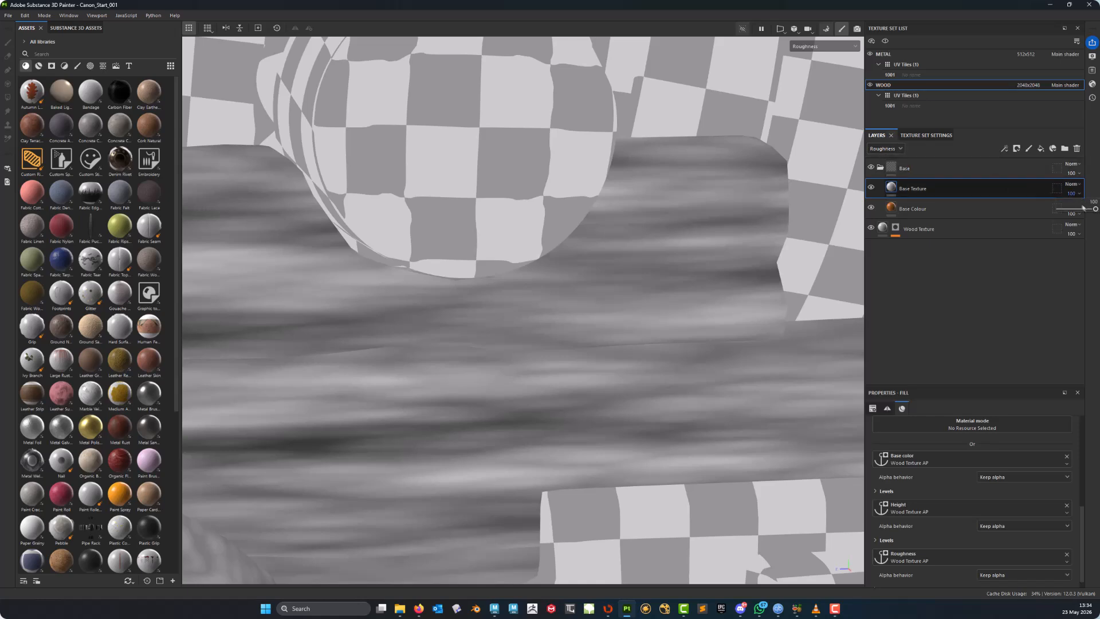
{"action": "mouse_move", "coordinate": [1096, 210]}
{"action": "left_mouse_down"}
{"action": "mouse_move", "coordinate": [1066, 210]}
{"action": "mouse_move", "coordinate": [1088, 209]}
{"action": "left_mouse_up"}
{"action": "scroll", "coordinate": [586, 362], "scroll_direction": "down", "scroll_amount": 5}
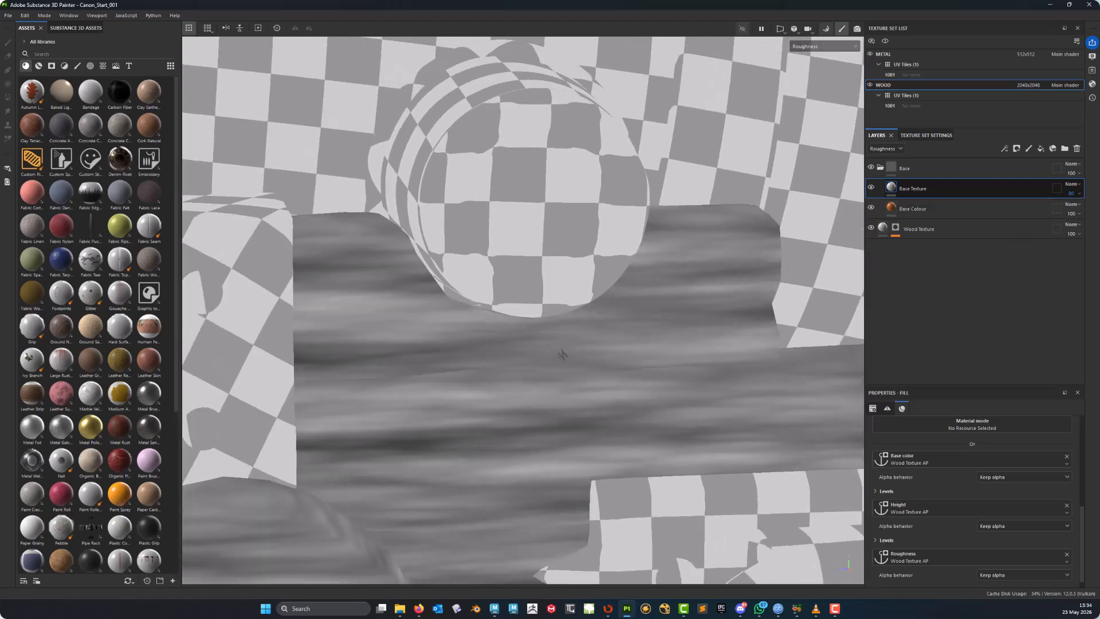
- Switch to the material view and inspect the textured carriage wood from several angles
{"action": "key", "text": "m"}
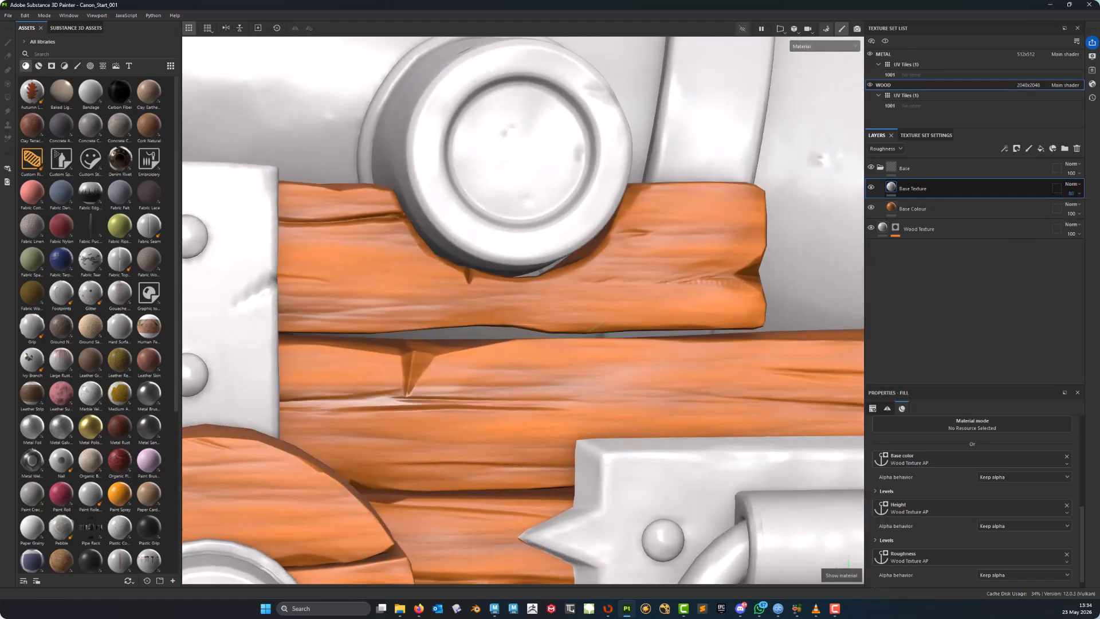
{"action": "scroll", "coordinate": [599, 327], "scroll_direction": "down", "scroll_amount": 4}
{"action": "left_click_drag", "start_coordinate": [599, 327], "coordinate": [657, 337], "text": "alt"}
{"action": "middle_click_drag", "start_coordinate": [656, 337], "coordinate": [596, 207], "text": "alt"}
{"action": "left_click_drag", "start_coordinate": [597, 206], "coordinate": [624, 200], "text": "alt"}
{"action": "scroll", "coordinate": [599, 257], "scroll_direction": "up", "scroll_amount": 3}
{"action": "middle_click_drag", "start_coordinate": [599, 258], "coordinate": [641, 338], "text": "alt"}
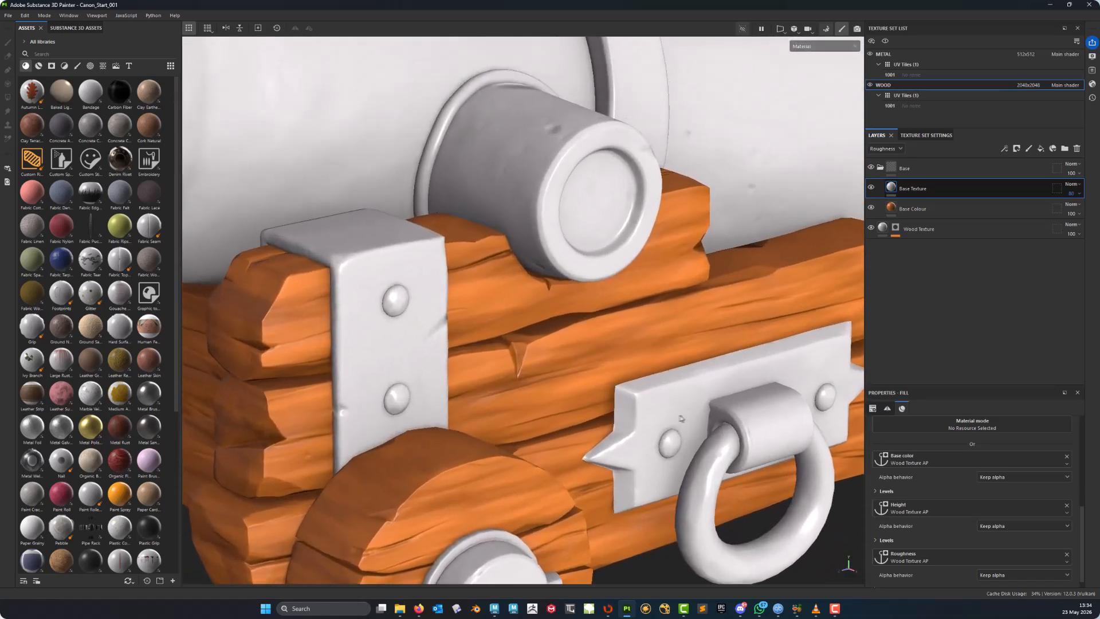
- Collapse the Base folder, select it and give it a green colour tag
{"action": "left_click", "coordinate": [880, 167]}
{"action": "left_click", "coordinate": [915, 169]}
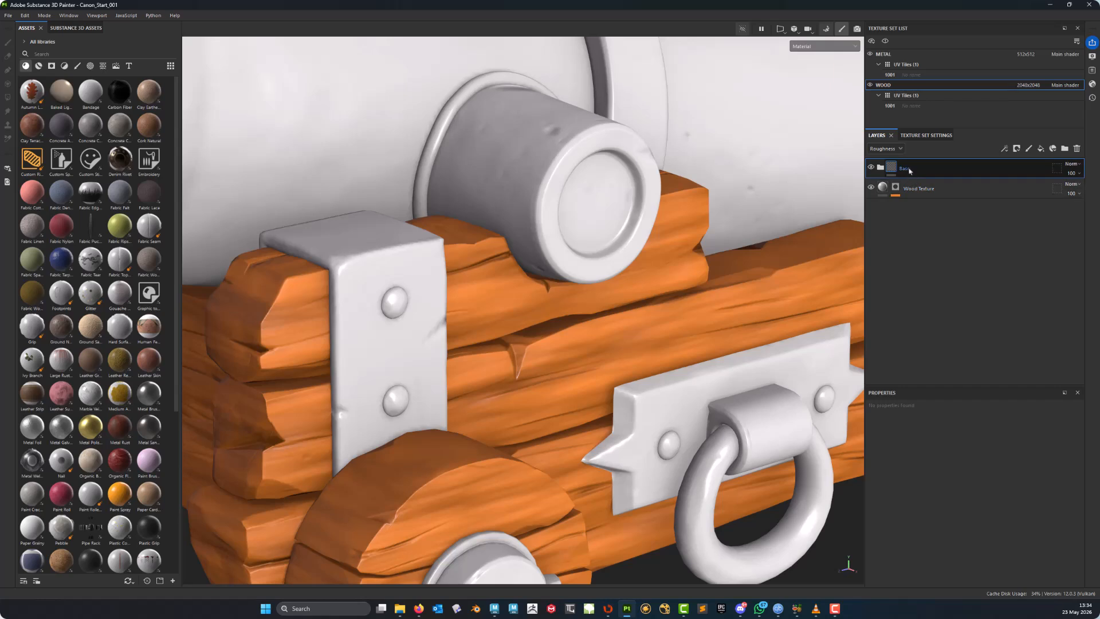
{"action": "right_click", "coordinate": [911, 169]}
{"action": "left_click", "coordinate": [982, 452]}
- Add a new fill layer above the Base folder and rename it Dirt
{"action": "middle_click_drag", "start_coordinate": [551, 373], "coordinate": [599, 431], "text": "alt"}
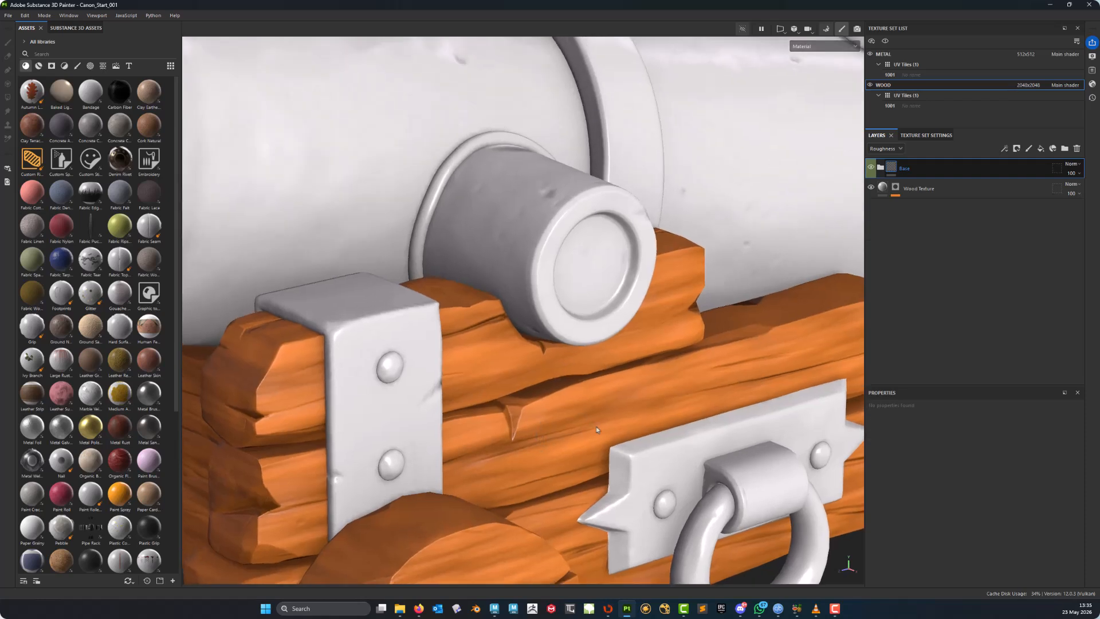
{"action": "left_click_drag", "start_coordinate": [598, 430], "coordinate": [579, 395], "text": "alt"}
{"action": "right_click_drag", "start_coordinate": [579, 395], "coordinate": [471, 398], "text": "alt"}
{"action": "middle_click_drag", "start_coordinate": [471, 398], "coordinate": [484, 434], "text": "alt"}
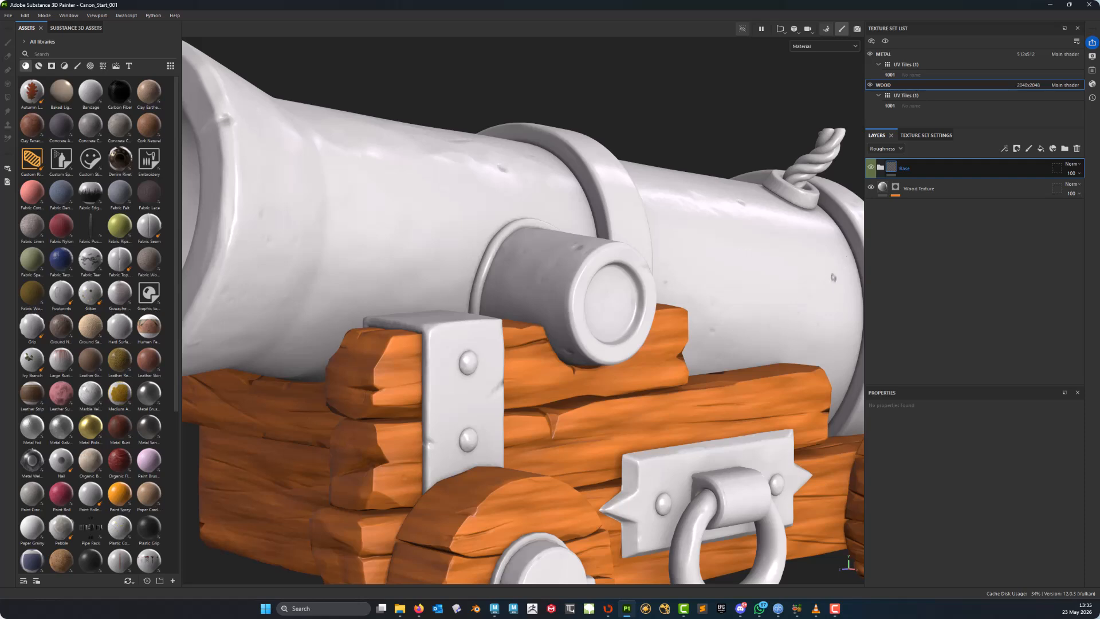
{"action": "left_click", "coordinate": [1042, 149]}
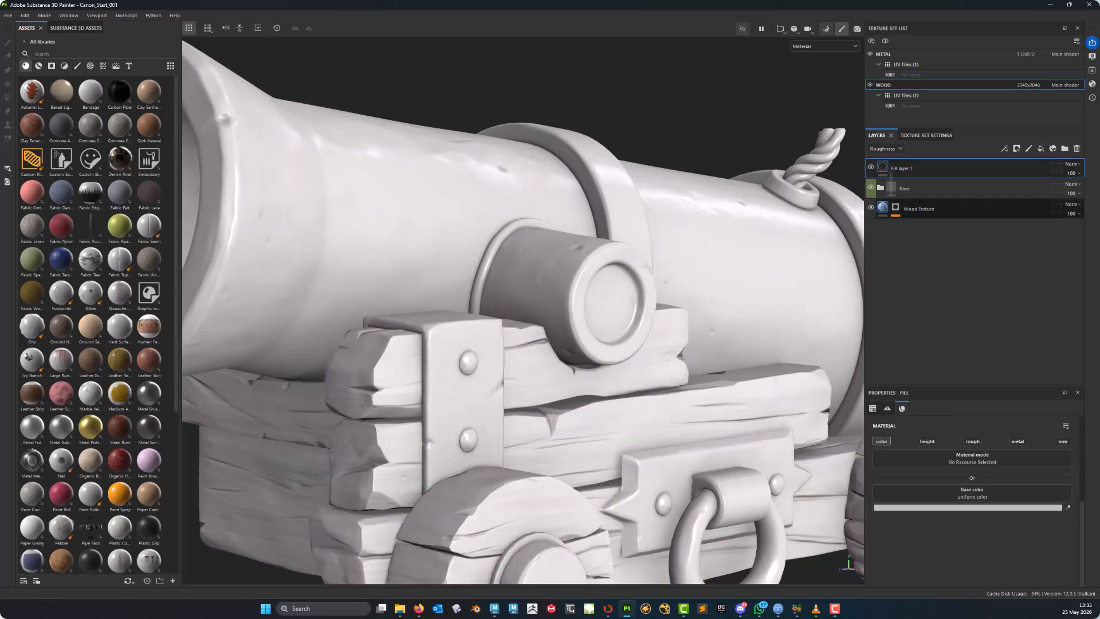
{"action": "double_click", "coordinate": [906, 169]}
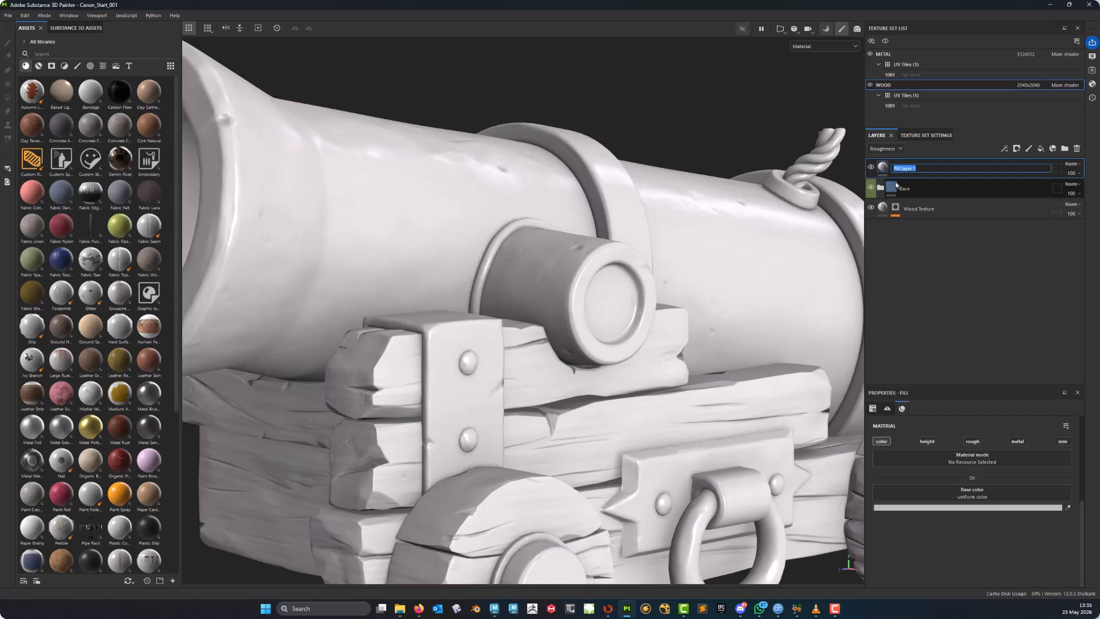
{"action": "type", "text": "Dirt"}
{"action": "key", "text": "Return"}
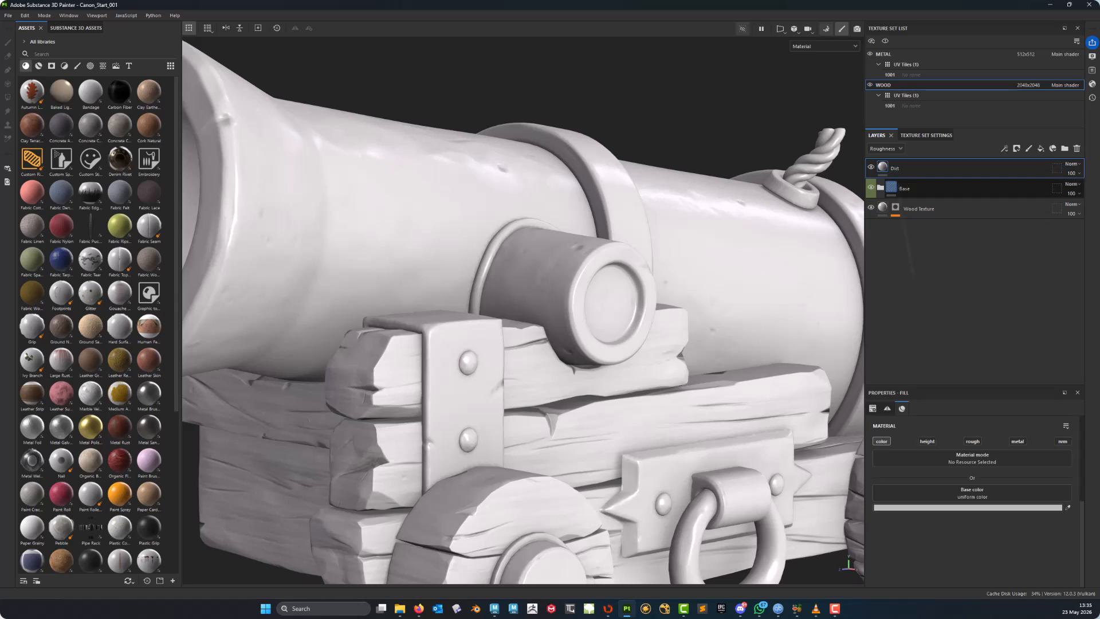
- Set the Dirt layer's base colour to near-black 080101
{"action": "middle_click_drag", "start_coordinate": [510, 392], "coordinate": [609, 448], "text": "alt"}
{"action": "right_click_drag", "start_coordinate": [608, 448], "coordinate": [561, 438], "text": "alt"}
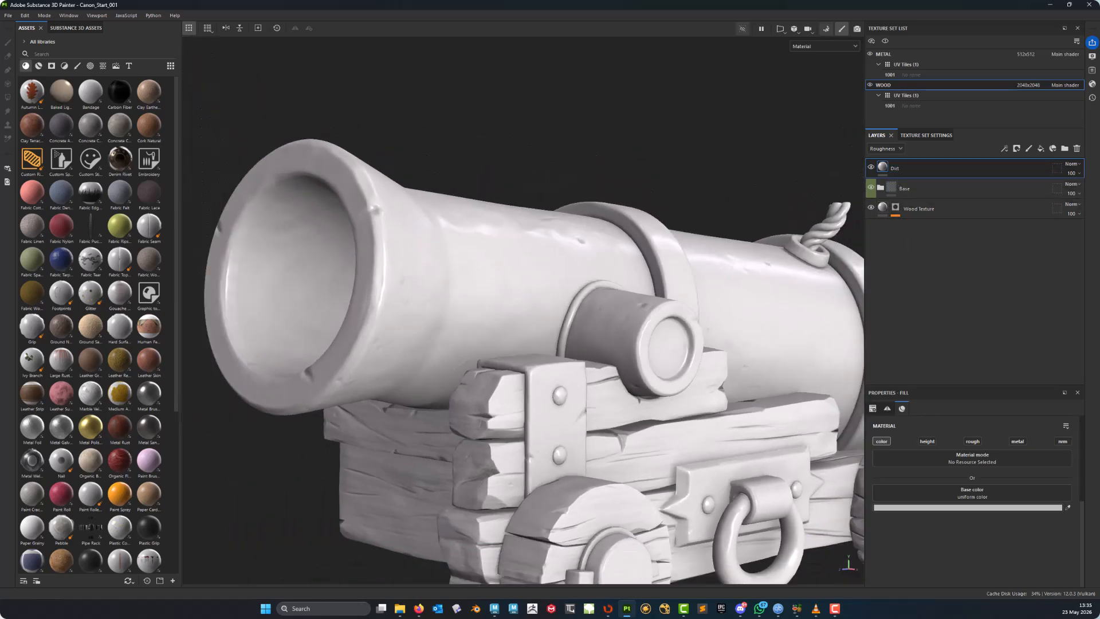
{"action": "middle_click_drag", "start_coordinate": [560, 375], "coordinate": [557, 333], "text": "alt"}
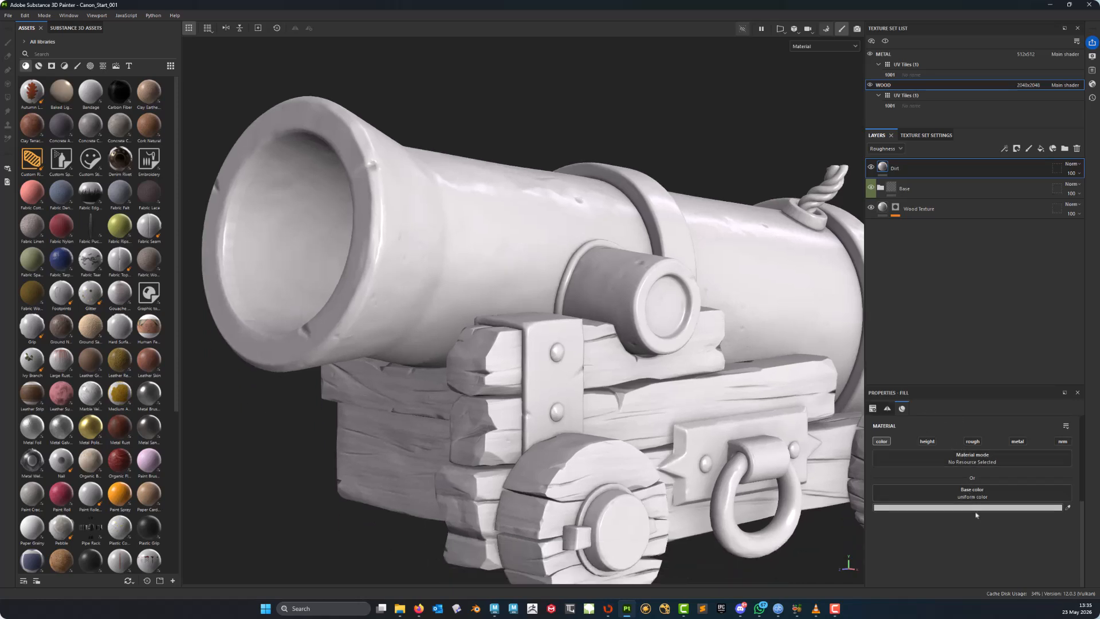
{"action": "left_click", "coordinate": [974, 508]}
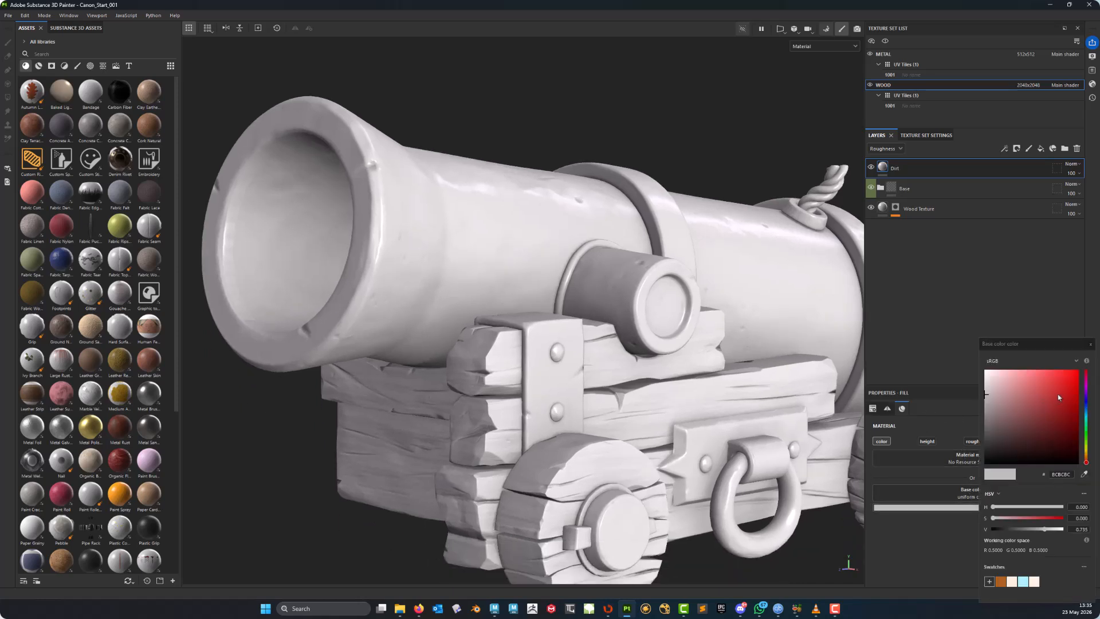
{"action": "left_click_drag", "start_coordinate": [1057, 397], "coordinate": [1065, 464]}
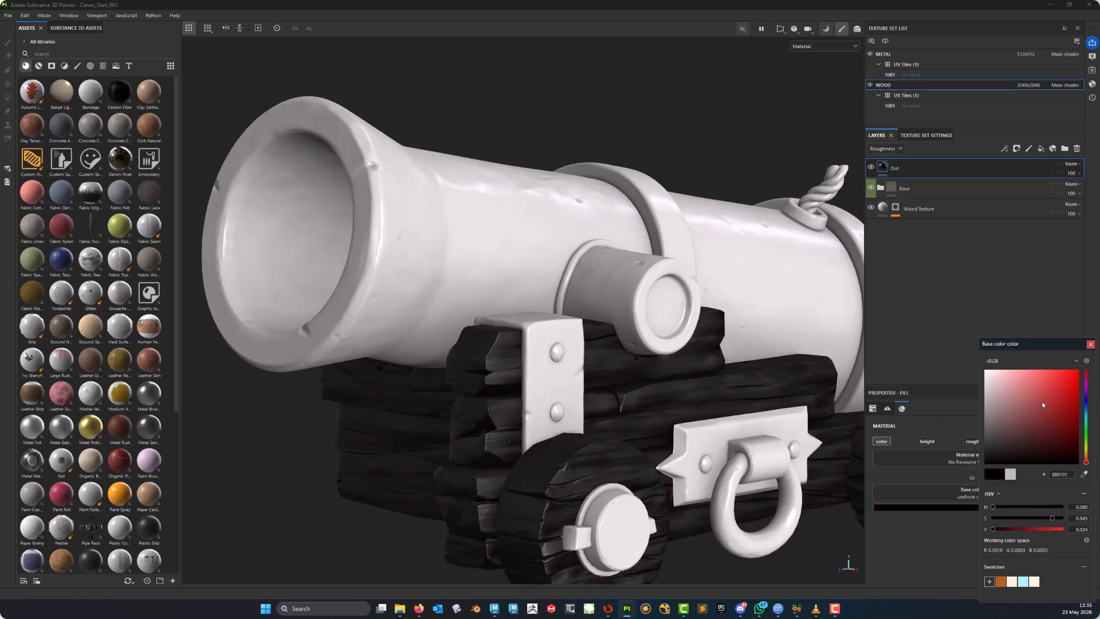
{"action": "left_click", "coordinate": [1091, 344]}
- Add a black mask to the Dirt layer
{"action": "middle_click_drag", "start_coordinate": [605, 331], "coordinate": [570, 326]}
{"action": "left_click_drag", "start_coordinate": [570, 326], "coordinate": [559, 406], "text": "alt"}
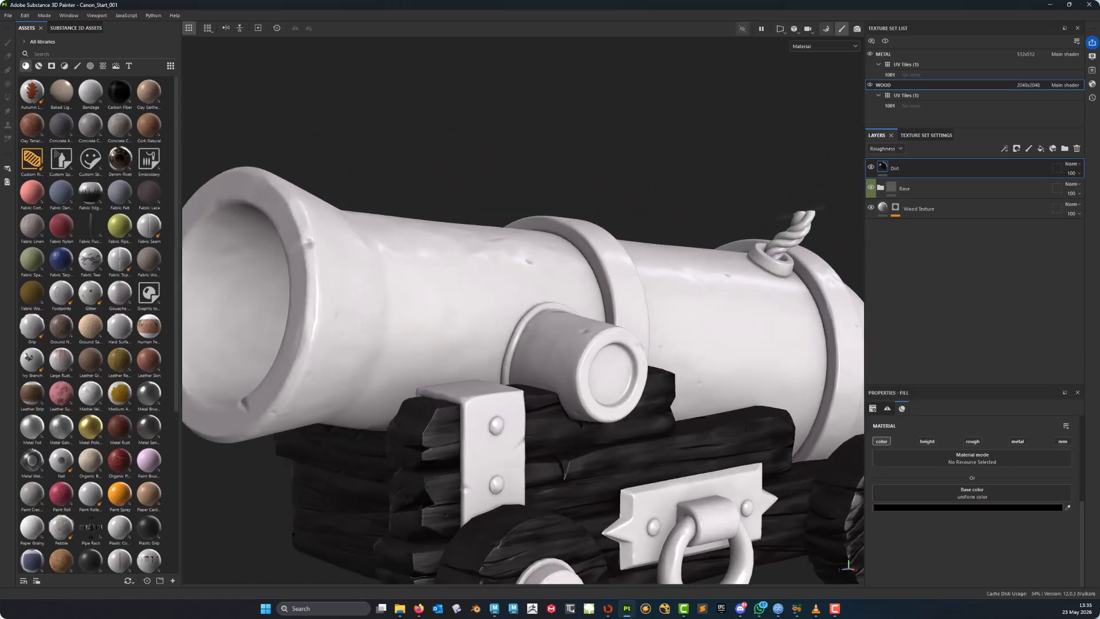
{"action": "right_click", "coordinate": [896, 169]}
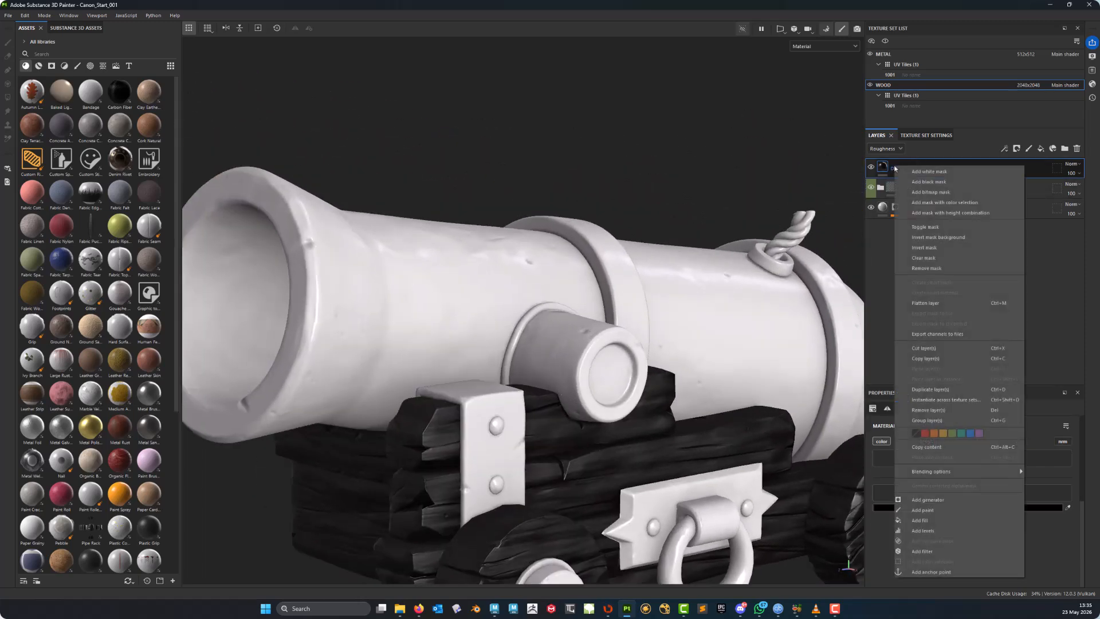
{"action": "left_click", "coordinate": [929, 184]}
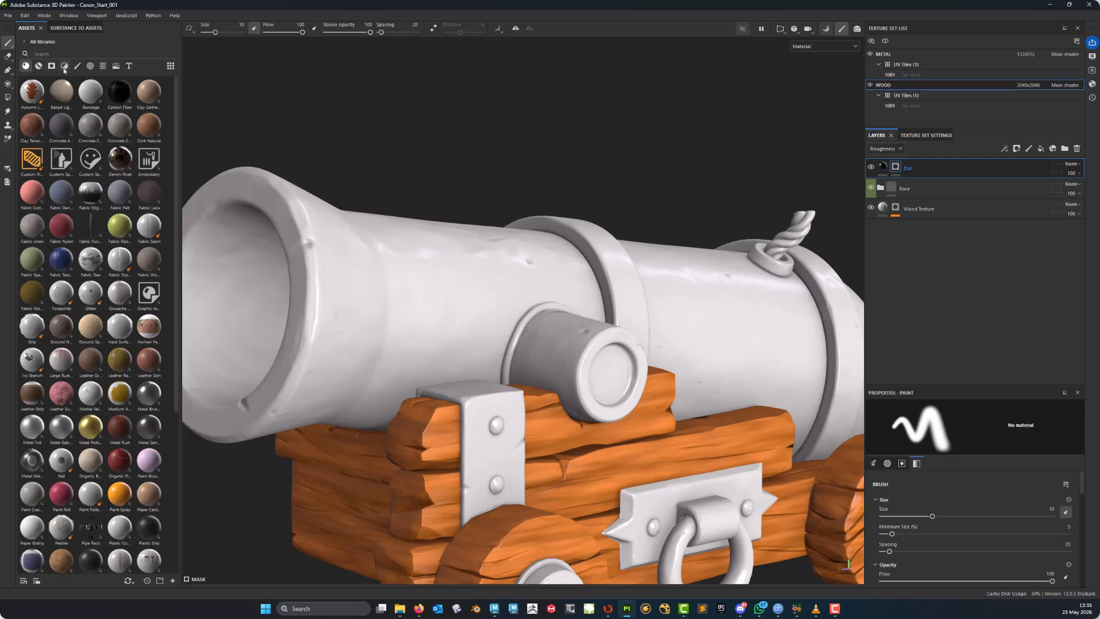
- Browse the generators in the assets and add a dirt generator to the Dirt layer's mask
{"action": "left_click", "coordinate": [52, 66]}
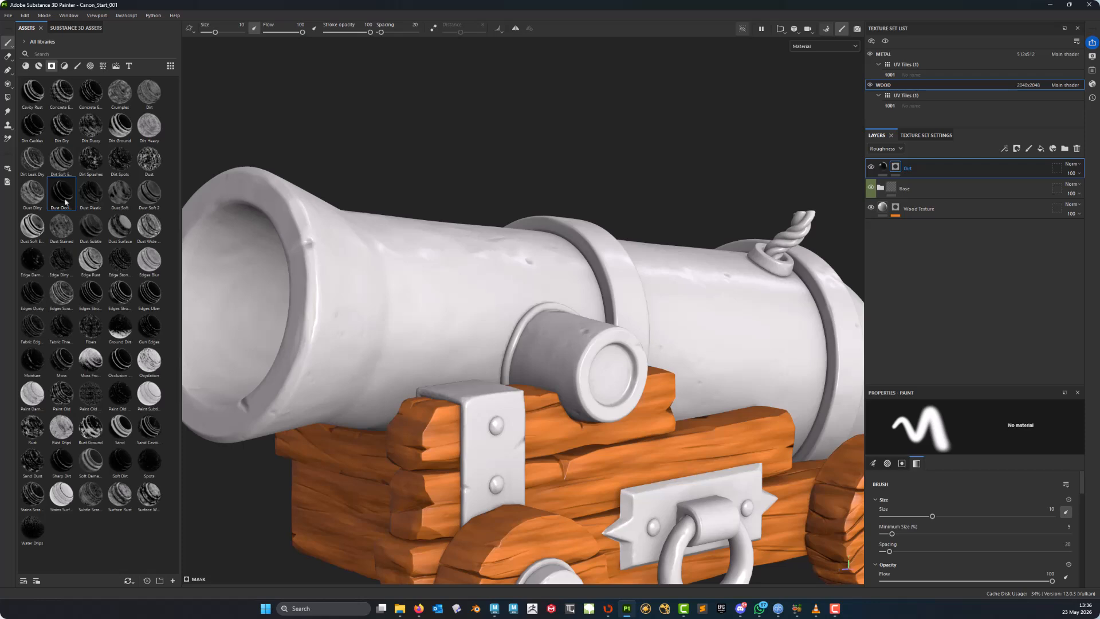
{"action": "mouse_move", "coordinate": [65, 200]}
{"action": "left_click", "coordinate": [33, 129]}
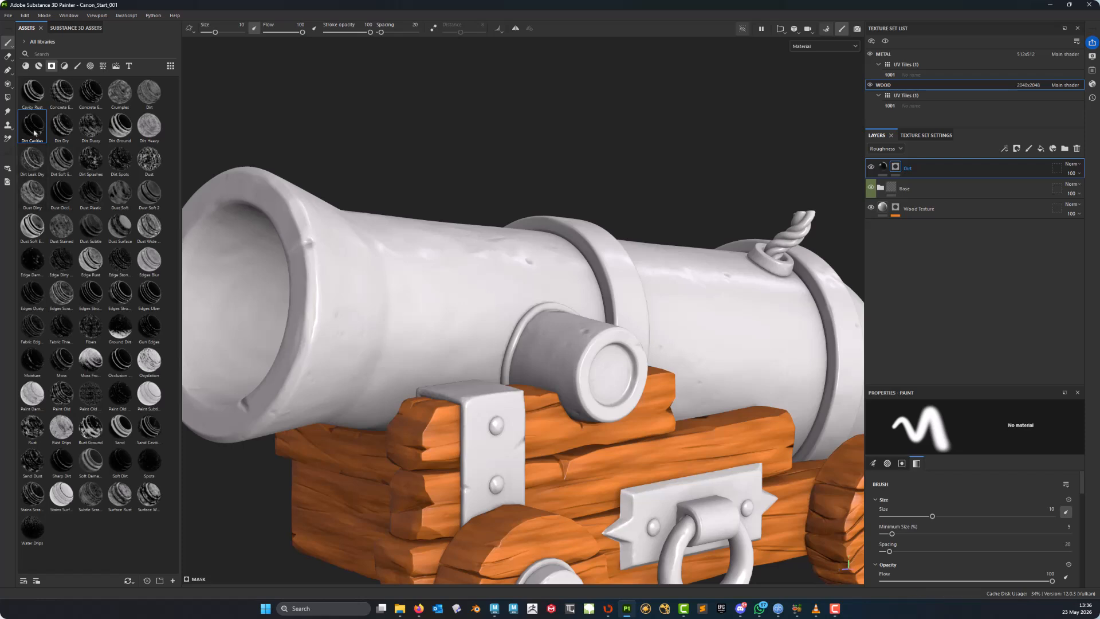
{"action": "mouse_move", "coordinate": [35, 132]}
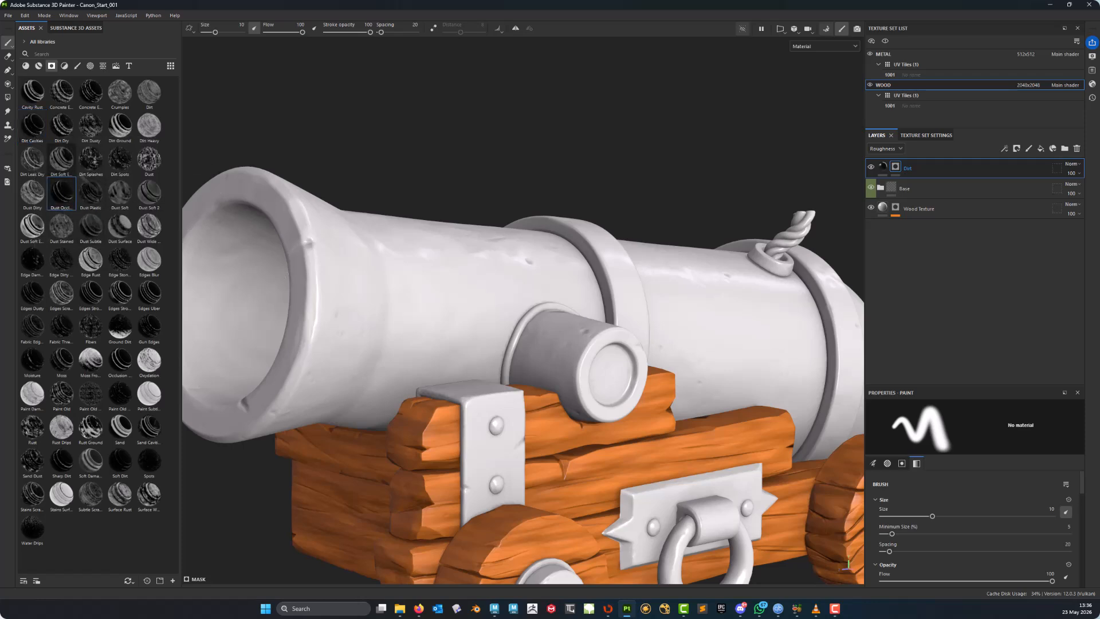
{"action": "left_click_drag", "start_coordinate": [66, 197], "coordinate": [899, 170]}
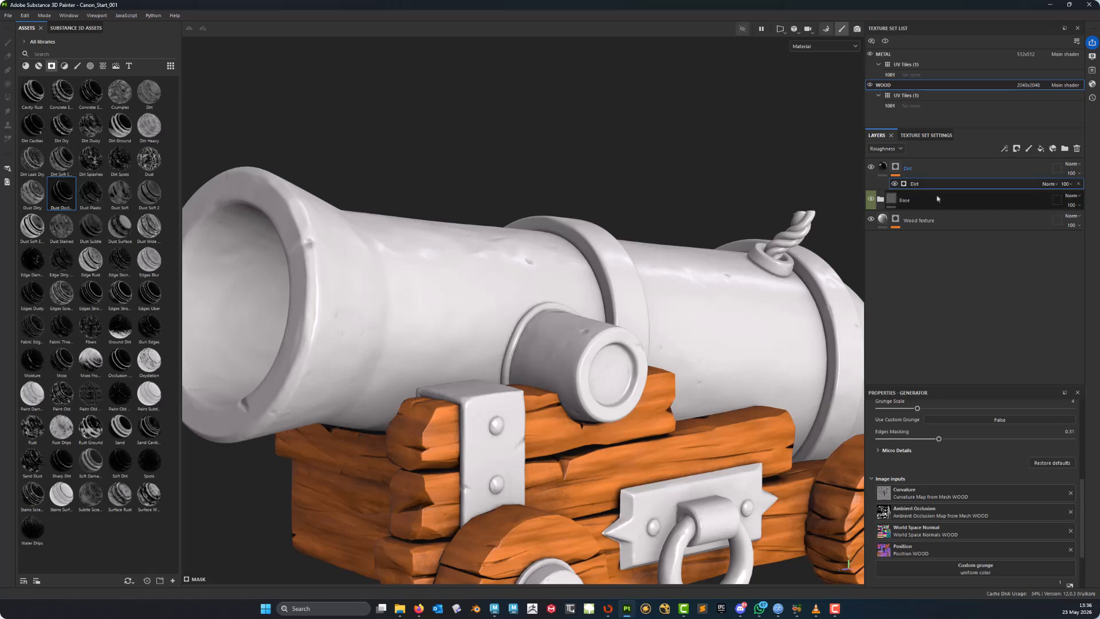
- Inspect the dirt generator's effect on the carriage from several angles
{"action": "middle_click_drag", "start_coordinate": [561, 402], "coordinate": [522, 273], "text": "alt"}
{"action": "left_click_drag", "start_coordinate": [523, 273], "coordinate": [602, 315], "text": "alt"}
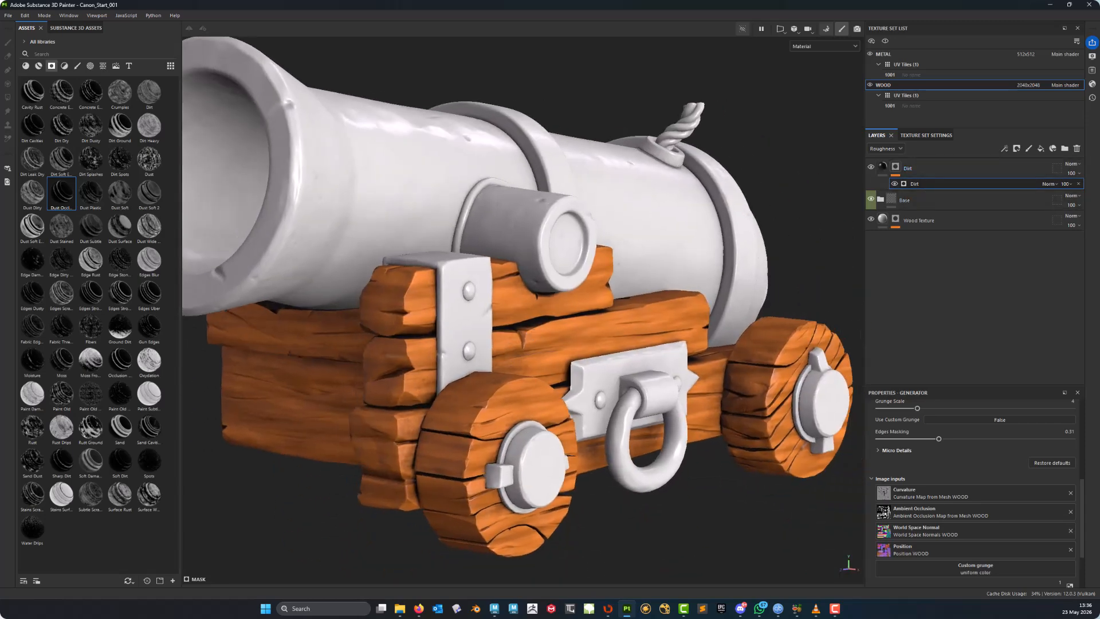
{"action": "right_click_drag", "start_coordinate": [453, 321], "coordinate": [516, 331], "text": "alt"}
{"action": "middle_click_drag", "start_coordinate": [516, 332], "coordinate": [503, 249], "text": "alt"}
{"action": "mouse_move", "coordinate": [503, 252]}
{"action": "left_mouse_down", "text": "alt"}
{"action": "mouse_move", "coordinate": [562, 248]}
{"action": "mouse_move", "coordinate": [525, 251]}
{"action": "left_mouse_up", "text": "alt"}
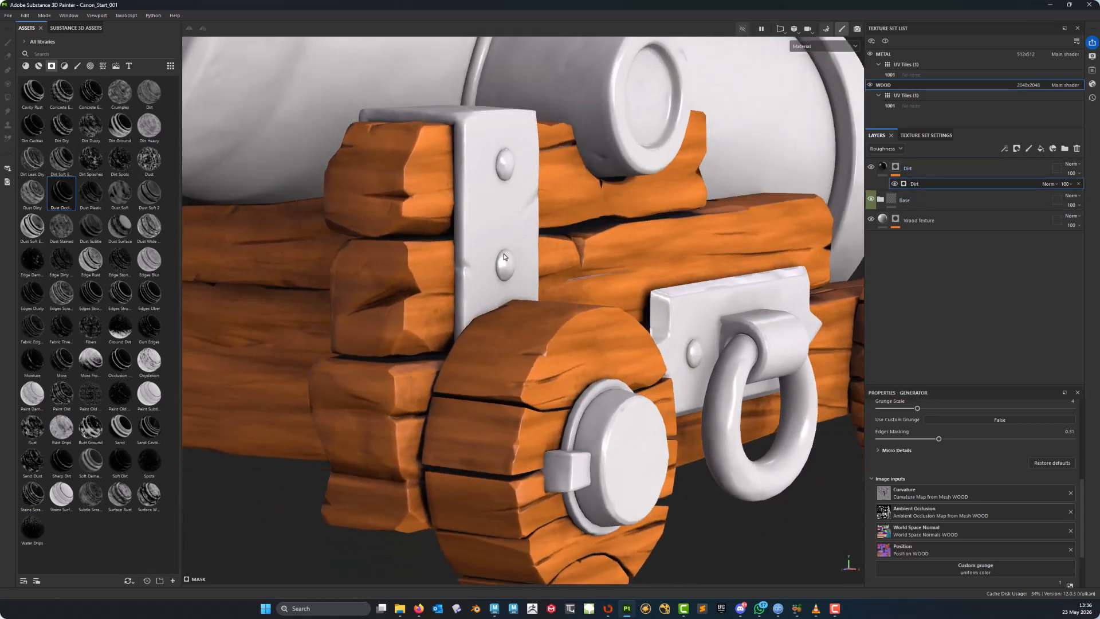
{"action": "middle_click_drag", "start_coordinate": [524, 251], "coordinate": [390, 295], "text": "alt"}
{"action": "right_click_drag", "start_coordinate": [390, 295], "coordinate": [352, 279], "text": "alt"}
{"action": "middle_click_drag", "start_coordinate": [480, 322], "coordinate": [548, 288], "text": "alt"}
{"action": "left_click_drag", "start_coordinate": [548, 288], "coordinate": [520, 298], "text": "alt"}
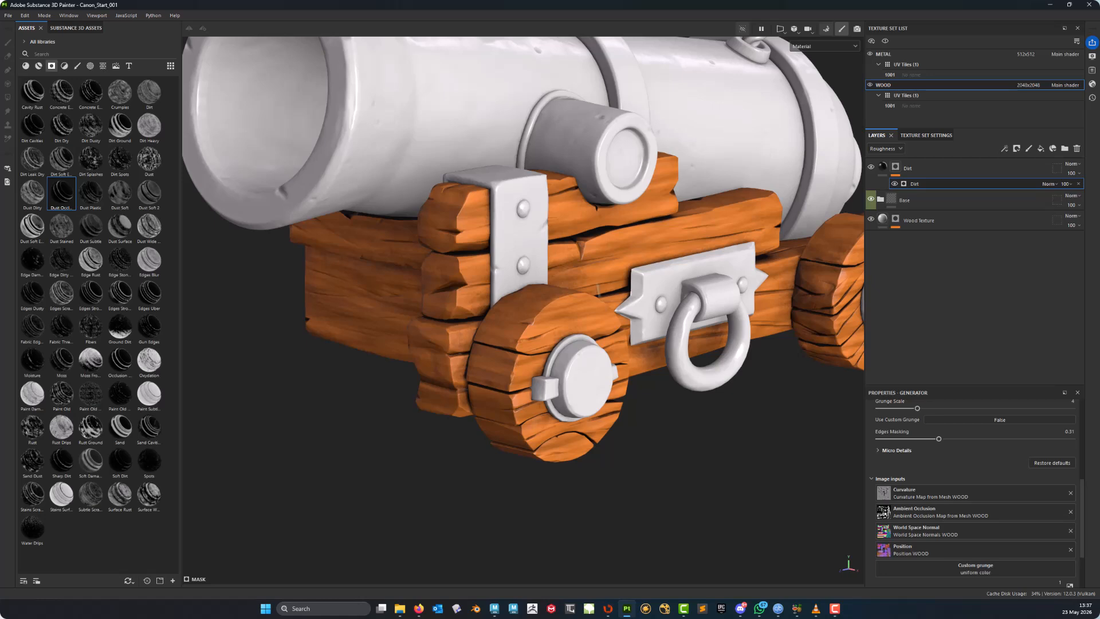
{"action": "mouse_move", "coordinate": [598, 290]}
{"action": "left_mouse_down", "text": "alt"}
{"action": "mouse_move", "coordinate": [533, 304]}
{"action": "mouse_move", "coordinate": [579, 298]}
{"action": "left_mouse_up", "text": "alt"}
{"action": "right_click_drag", "start_coordinate": [579, 298], "coordinate": [562, 315], "text": "alt"}
{"action": "left_click_drag", "start_coordinate": [561, 315], "coordinate": [573, 289], "text": "alt"}
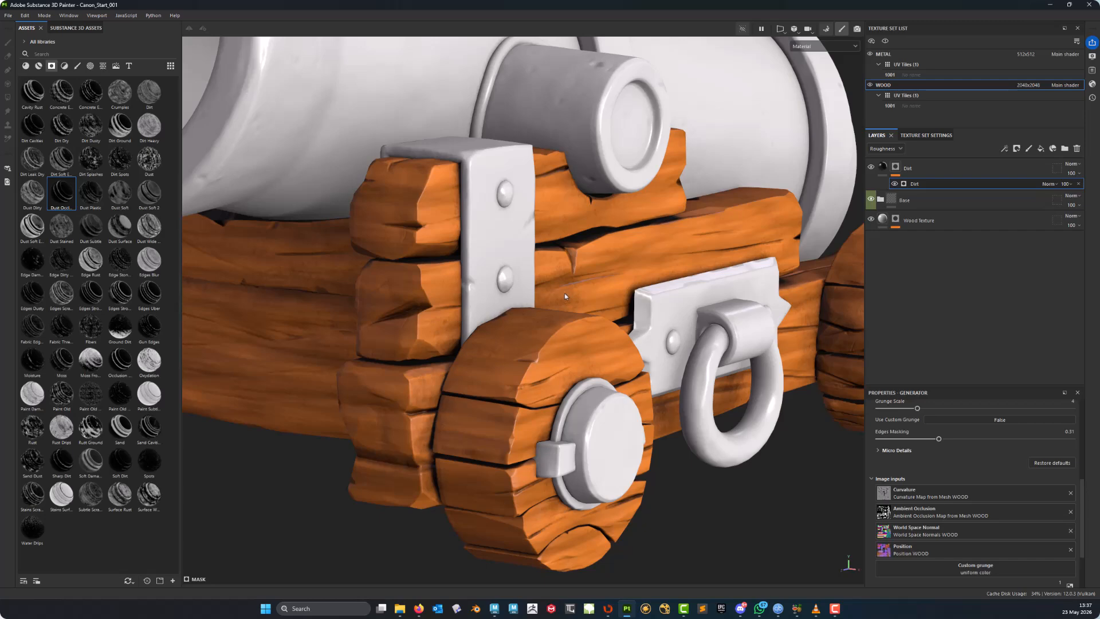
- Set the Dirt layer's fill base colour to the orange swatch
{"action": "left_click", "coordinate": [883, 166]}
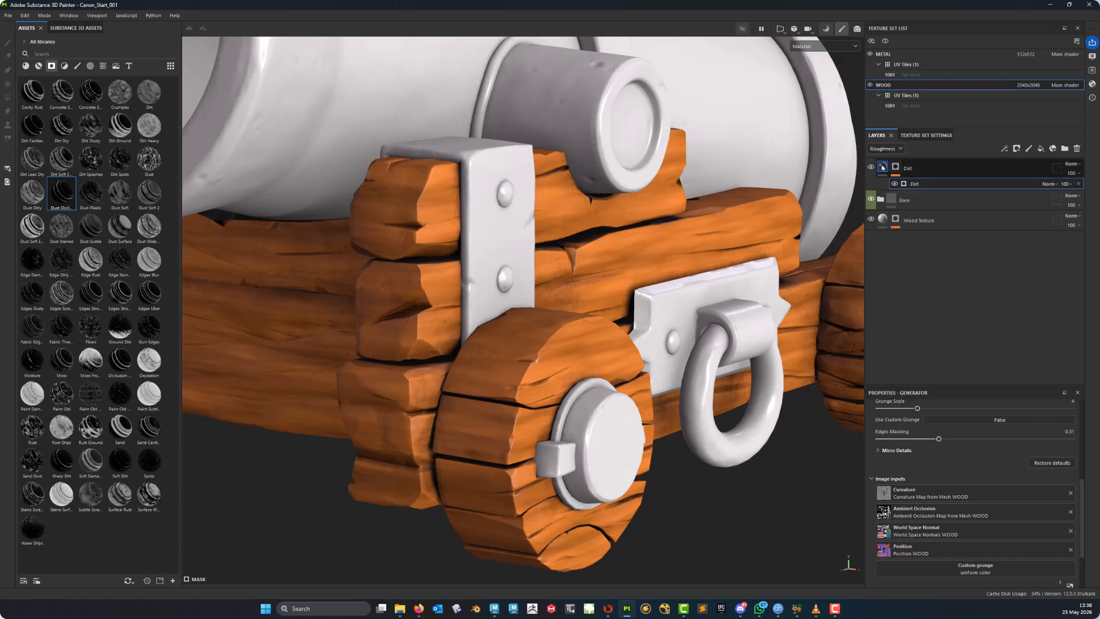
{"action": "left_click_drag", "start_coordinate": [573, 321], "coordinate": [559, 315], "text": "alt"}
{"action": "middle_click_drag", "start_coordinate": [559, 315], "coordinate": [499, 249], "text": "alt"}
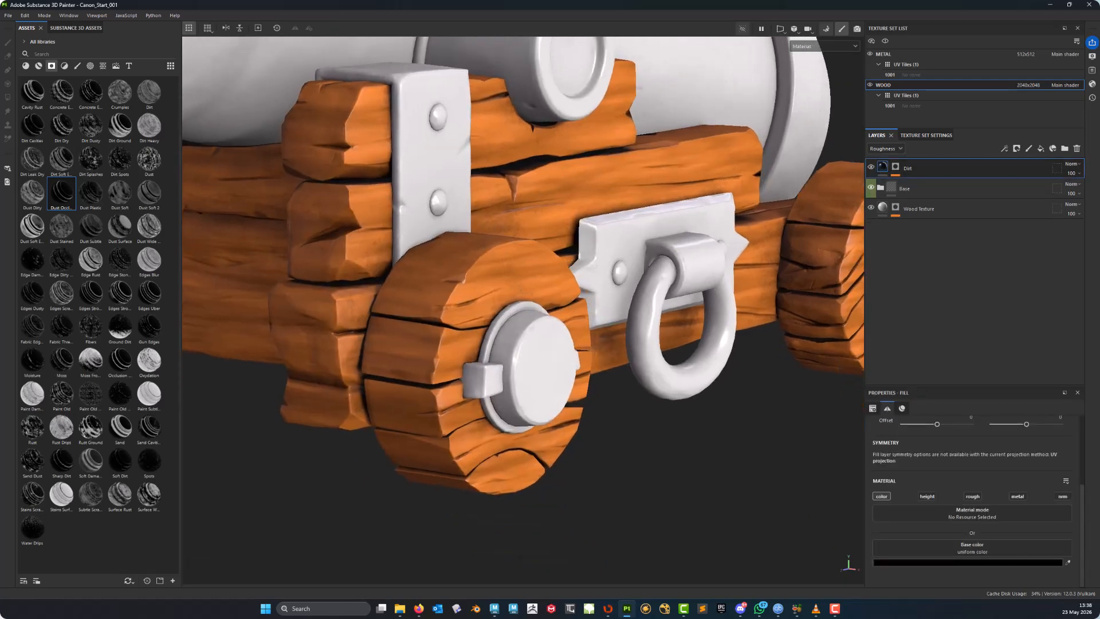
{"action": "left_click_drag", "start_coordinate": [498, 249], "coordinate": [473, 246], "text": "alt"}
{"action": "right_click_drag", "start_coordinate": [473, 246], "coordinate": [518, 255], "text": "alt"}
{"action": "right_click_drag", "start_coordinate": [441, 306], "coordinate": [464, 312], "text": "alt"}
{"action": "middle_click_drag", "start_coordinate": [464, 312], "coordinate": [530, 362], "text": "alt"}
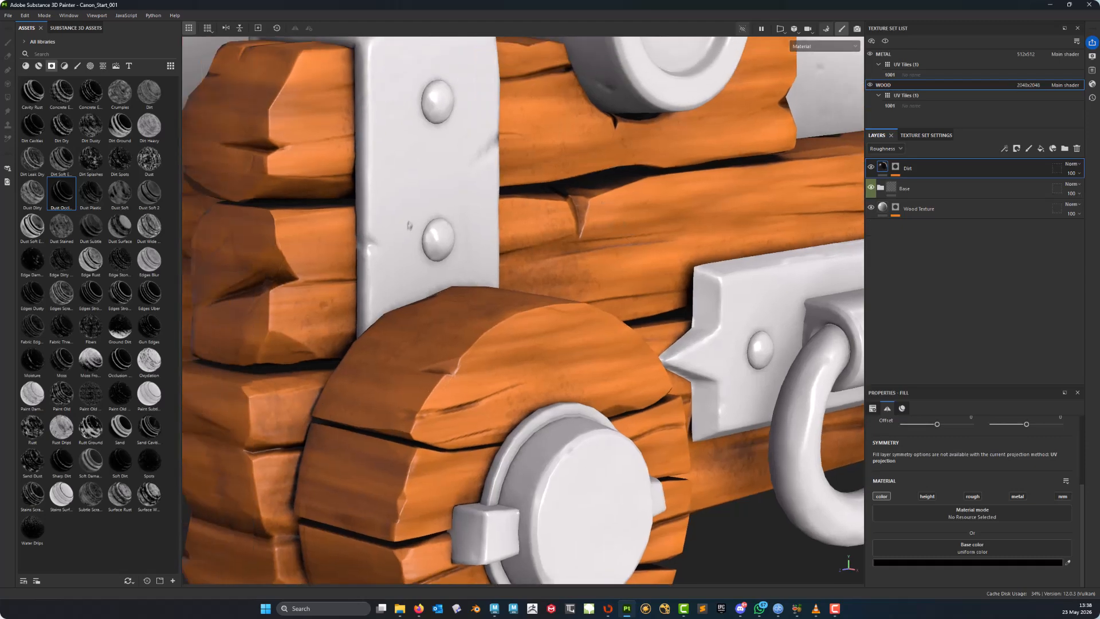
{"action": "right_click_drag", "start_coordinate": [530, 362], "coordinate": [548, 373], "text": "alt"}
{"action": "middle_click_drag", "start_coordinate": [548, 374], "coordinate": [593, 222], "text": "alt"}
{"action": "left_click_drag", "start_coordinate": [593, 223], "coordinate": [636, 256], "text": "alt"}
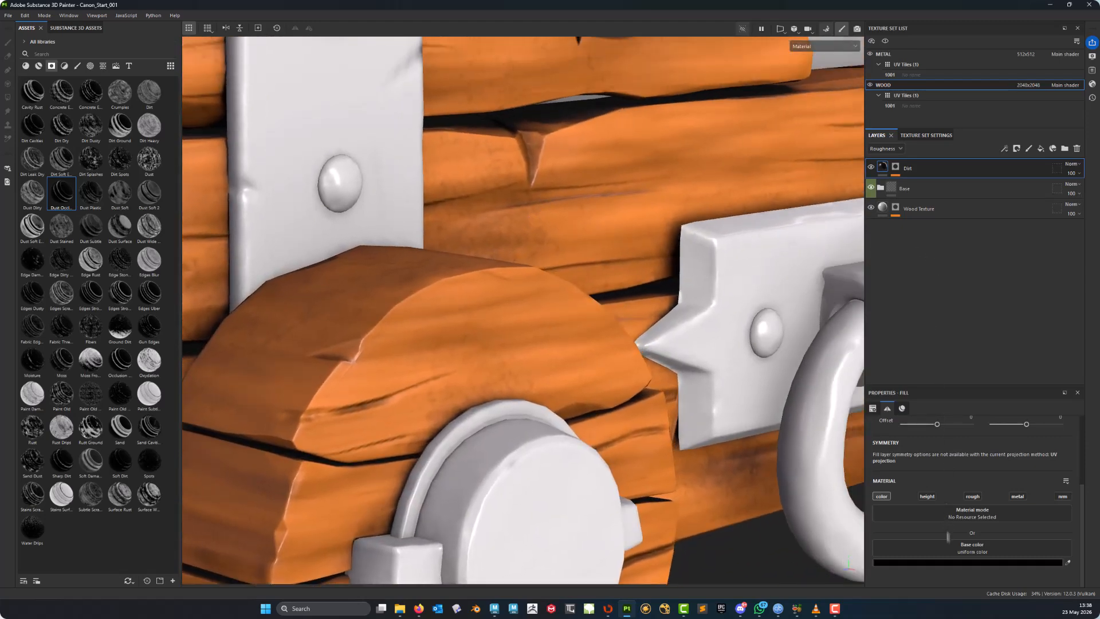
{"action": "left_click", "coordinate": [961, 563]}
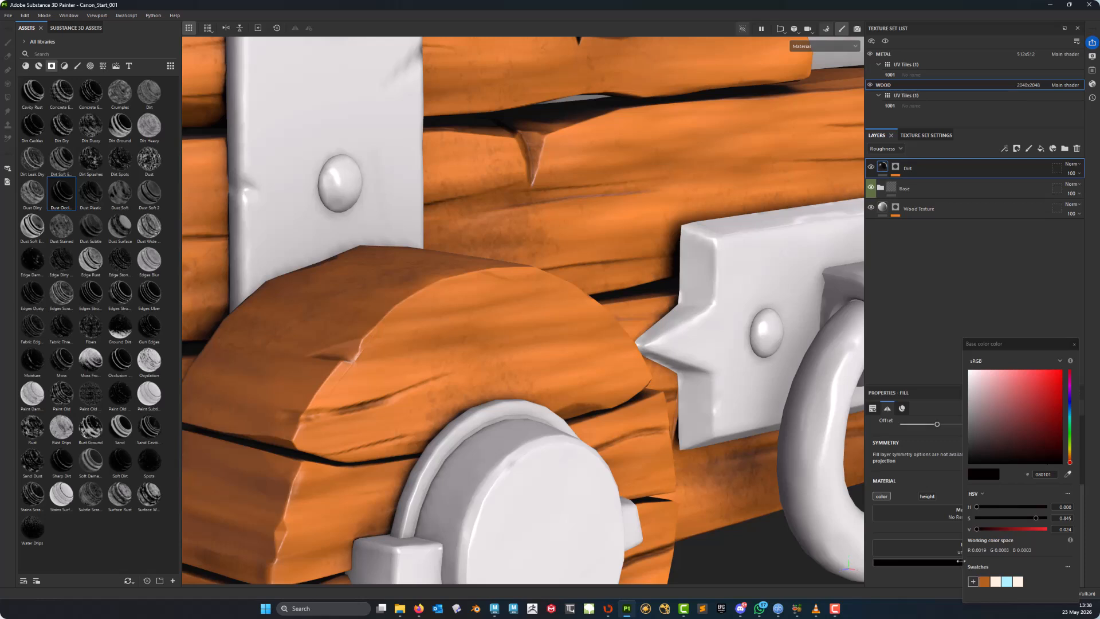
{"action": "left_click", "coordinate": [985, 581]}
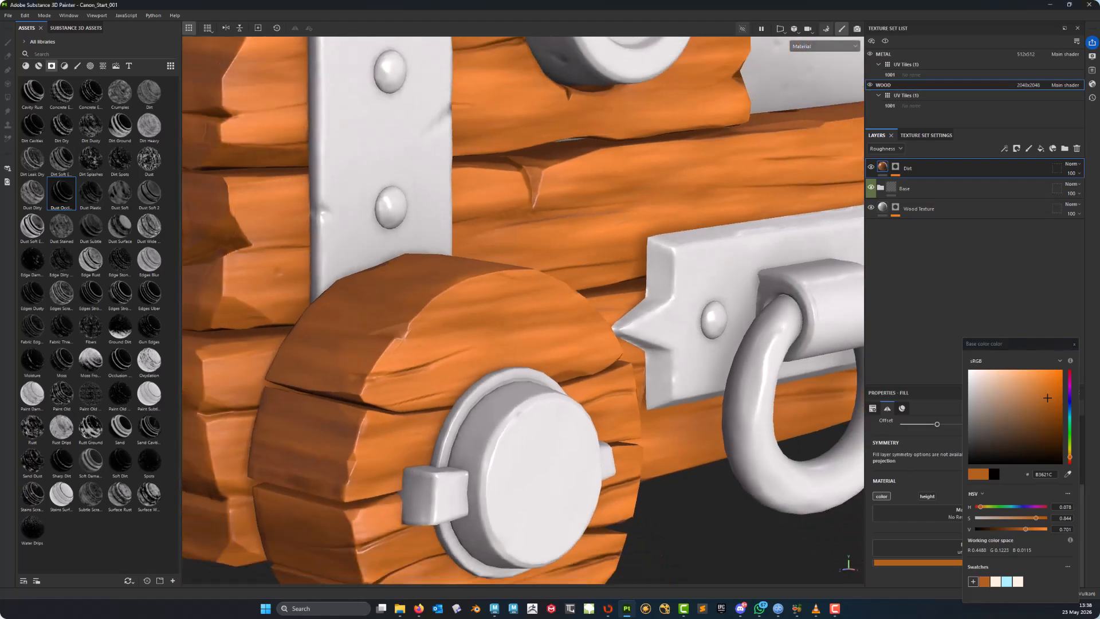
- Cycle the viewport channel views until the base colour channel is shown
{"action": "right_click_drag", "start_coordinate": [629, 201], "coordinate": [586, 166], "text": "alt"}
{"action": "key", "text": "c"}
{"action": "key", "text": "c"}
{"action": "key", "text": "c"}
{"action": "key", "text": "c"}
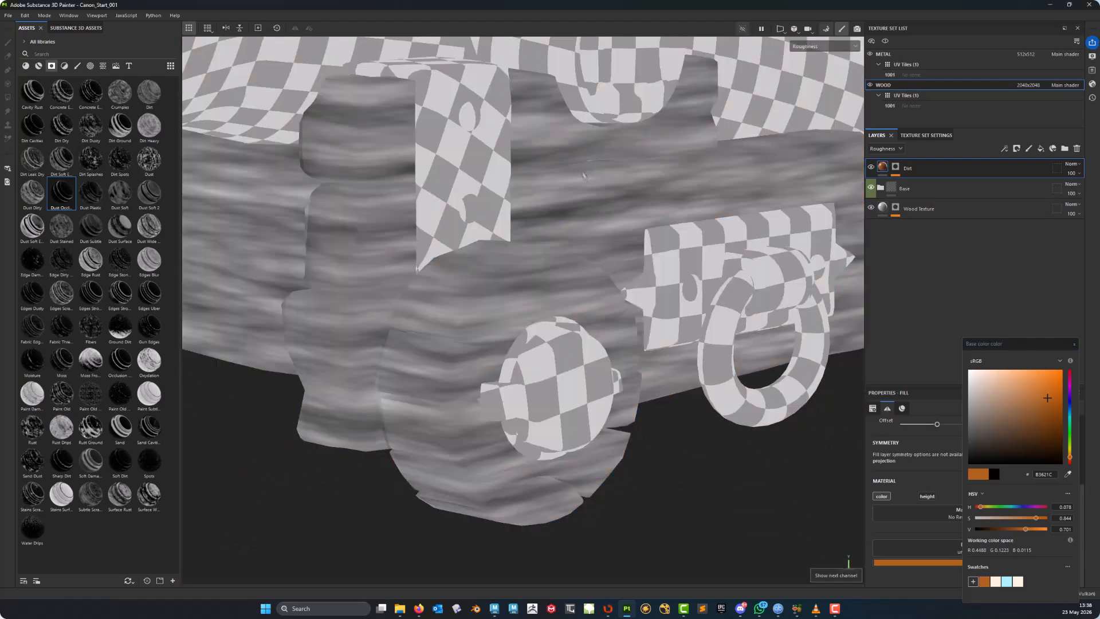
{"action": "key", "text": "c"}
{"action": "key", "text": "c"}
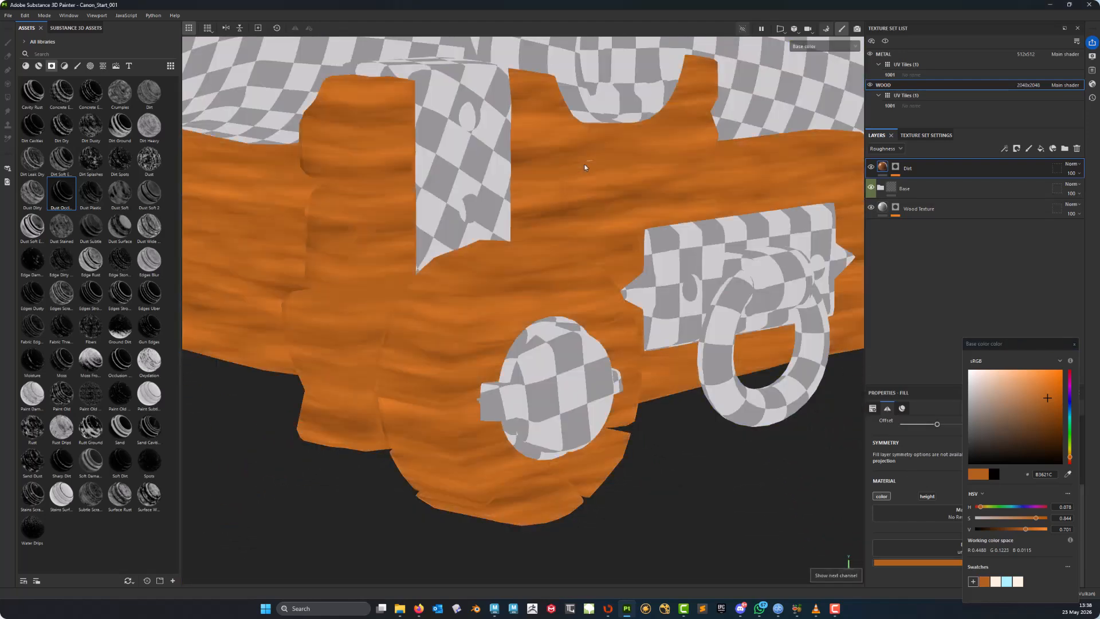
- Hide the METAL texture set and inspect the carriage wood's base colour up close
{"action": "middle_click_drag", "start_coordinate": [584, 164], "coordinate": [470, 193], "text": "alt"}
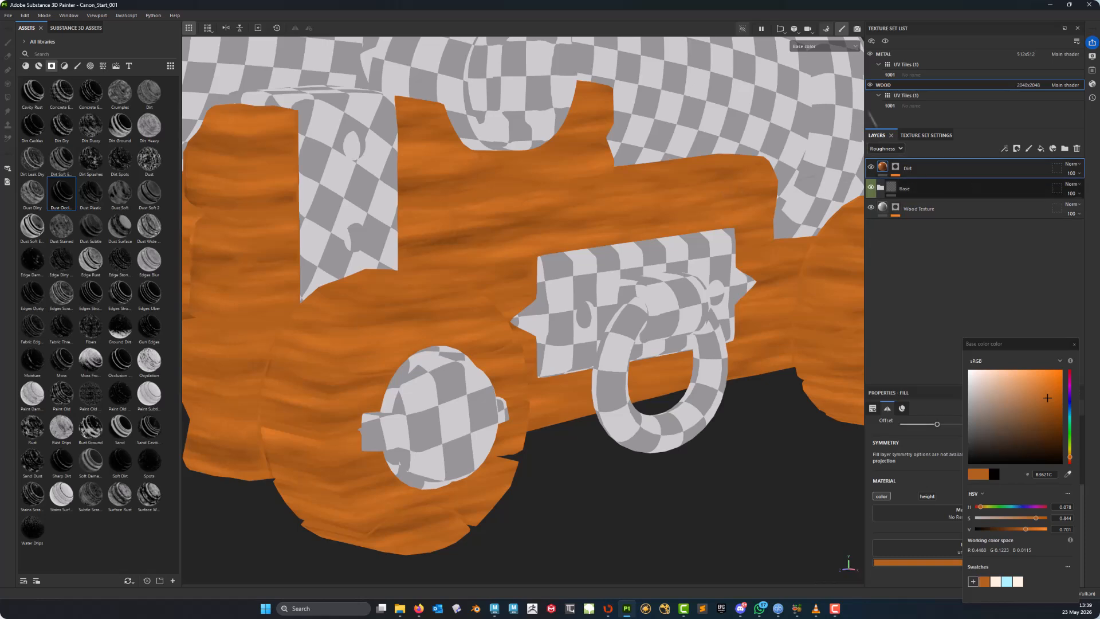
{"action": "left_click", "coordinate": [871, 54]}
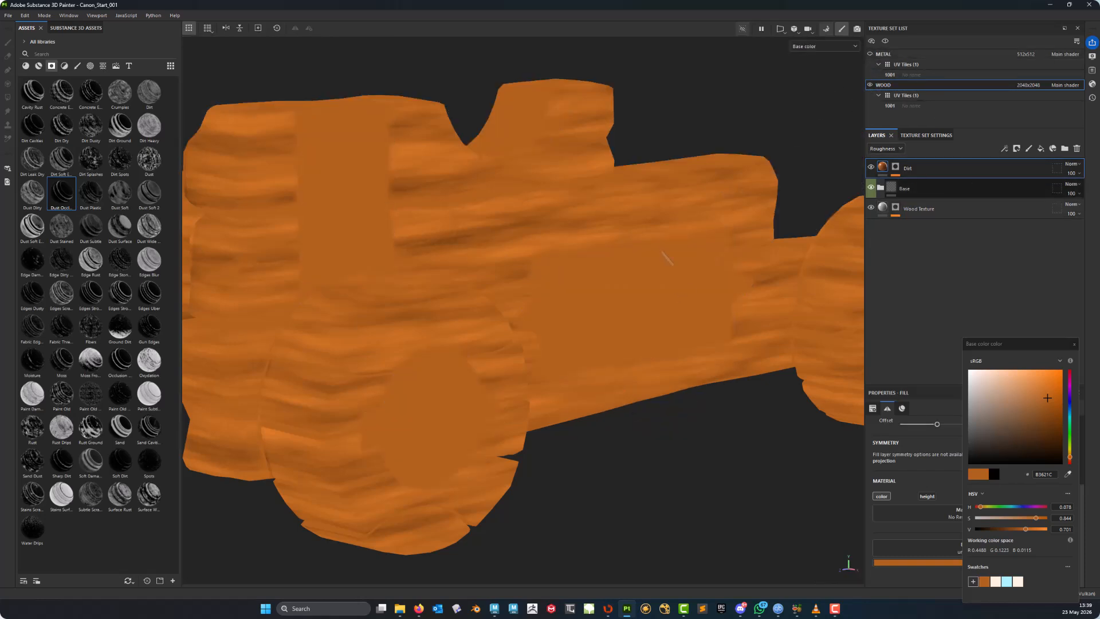
{"action": "middle_click_drag", "start_coordinate": [464, 239], "coordinate": [622, 312], "text": "alt"}
{"action": "right_click_drag", "start_coordinate": [622, 312], "coordinate": [547, 225], "text": "alt"}
{"action": "middle_click_drag", "start_coordinate": [547, 225], "coordinate": [496, 213], "text": "alt"}
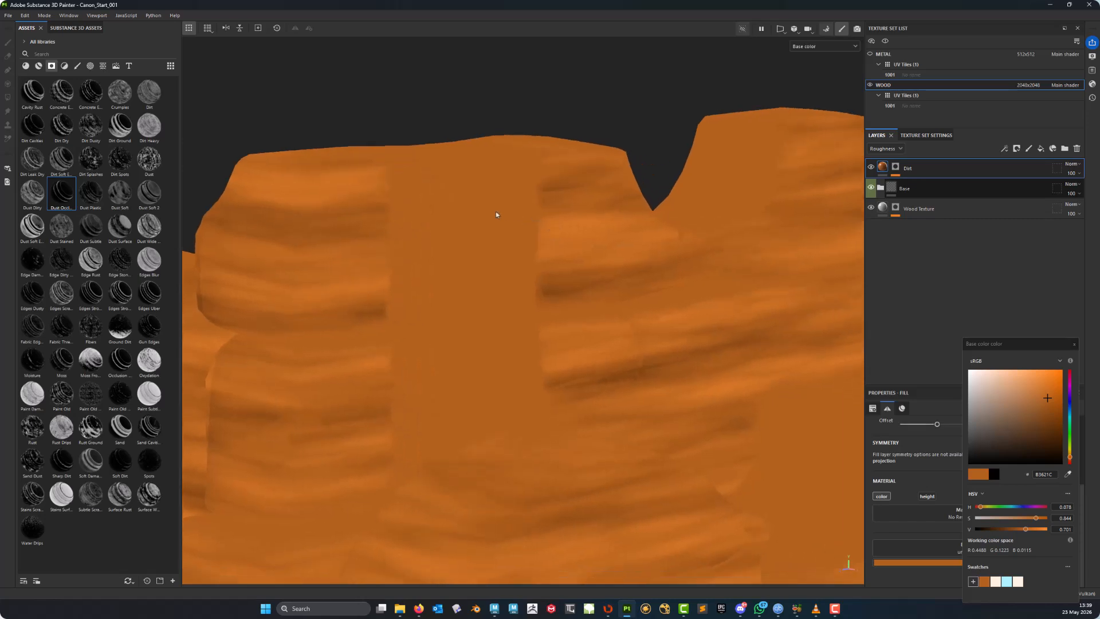
{"action": "left_click_drag", "start_coordinate": [497, 215], "coordinate": [497, 226], "text": "alt"}
{"action": "middle_click_drag", "start_coordinate": [498, 226], "coordinate": [530, 233], "text": "alt"}
{"action": "left_click_drag", "start_coordinate": [530, 233], "coordinate": [536, 254], "text": "alt"}
{"action": "right_click_drag", "start_coordinate": [535, 255], "coordinate": [564, 291], "text": "alt"}
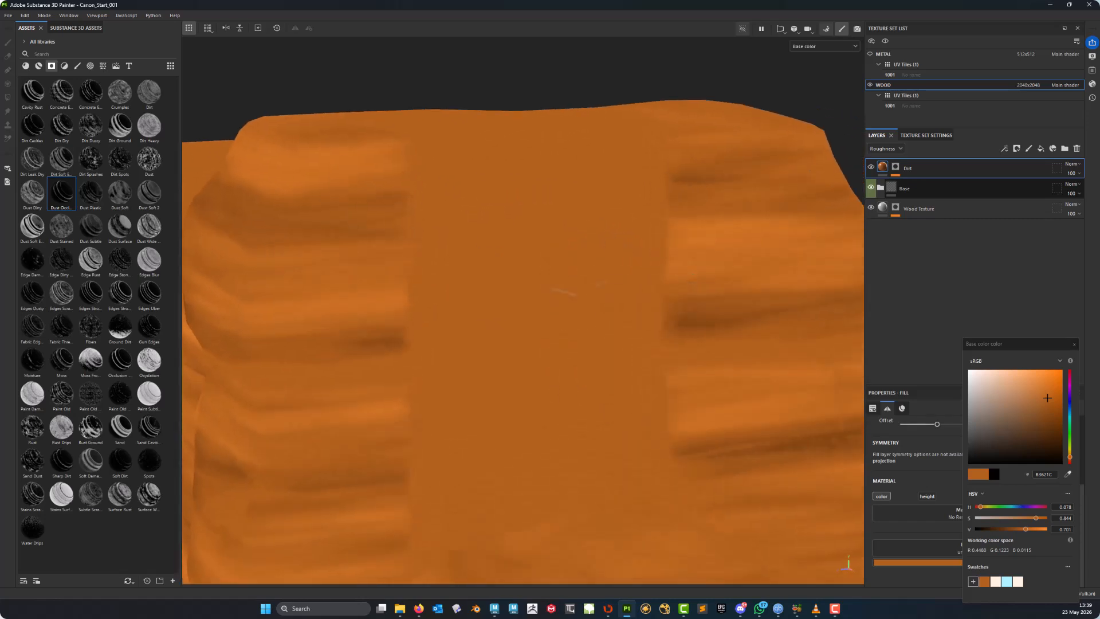
- Try the Multiply blend mode on the Dirt layer while the roughness channel is active, then set it back to Normal
{"action": "middle_click_drag", "start_coordinate": [564, 294], "coordinate": [569, 258], "text": "alt"}
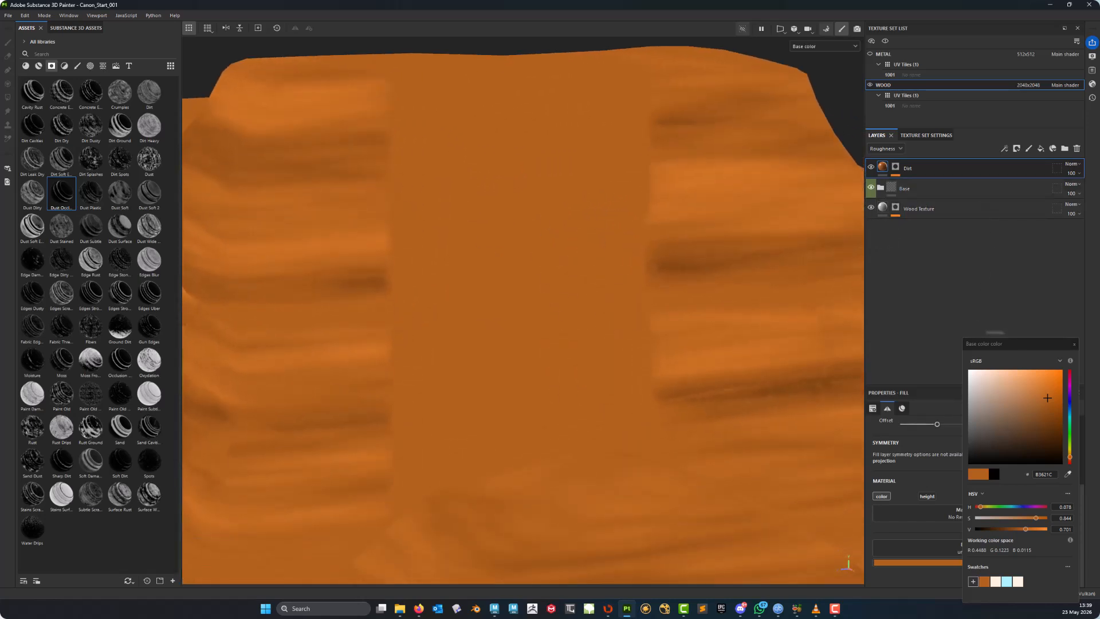
{"action": "left_click", "coordinate": [1074, 344]}
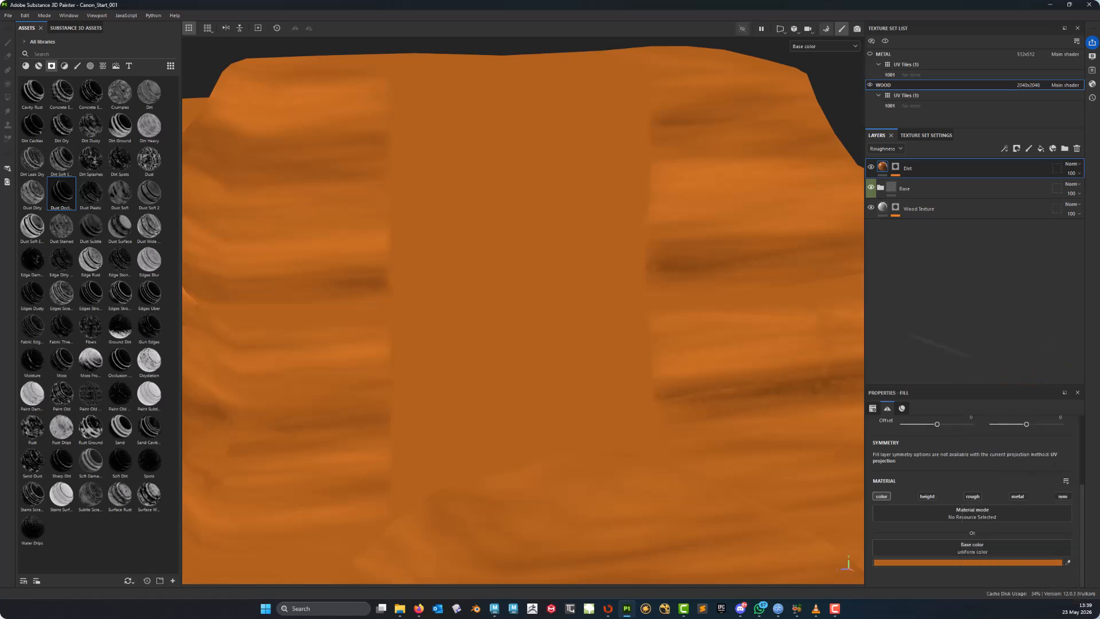
{"action": "left_click_drag", "start_coordinate": [487, 200], "coordinate": [584, 214], "text": "alt"}
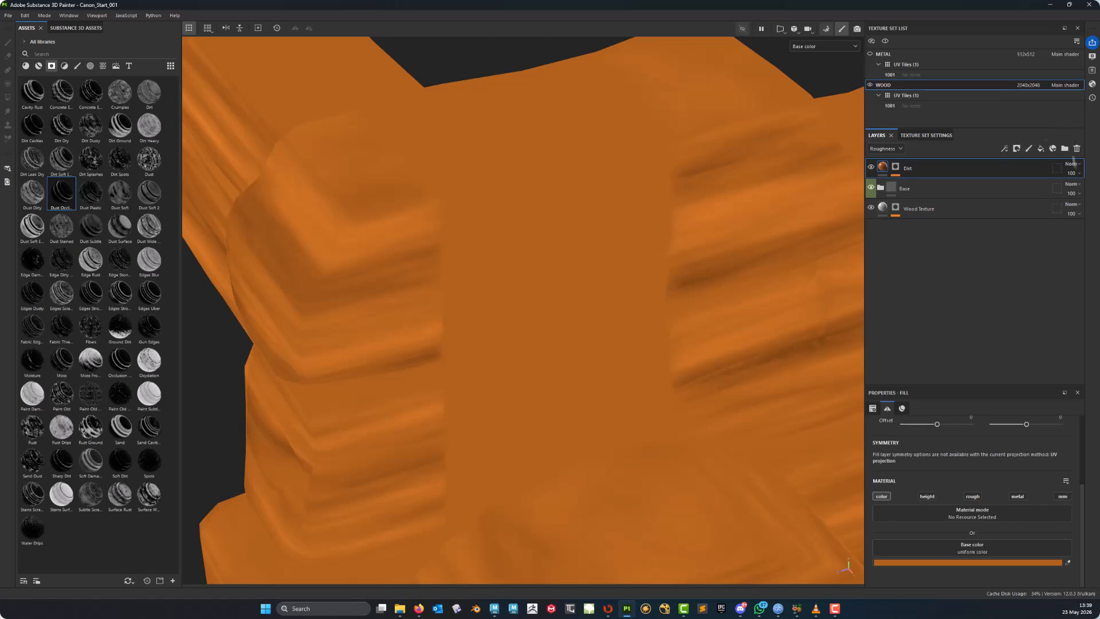
{"action": "left_click", "coordinate": [1072, 164]}
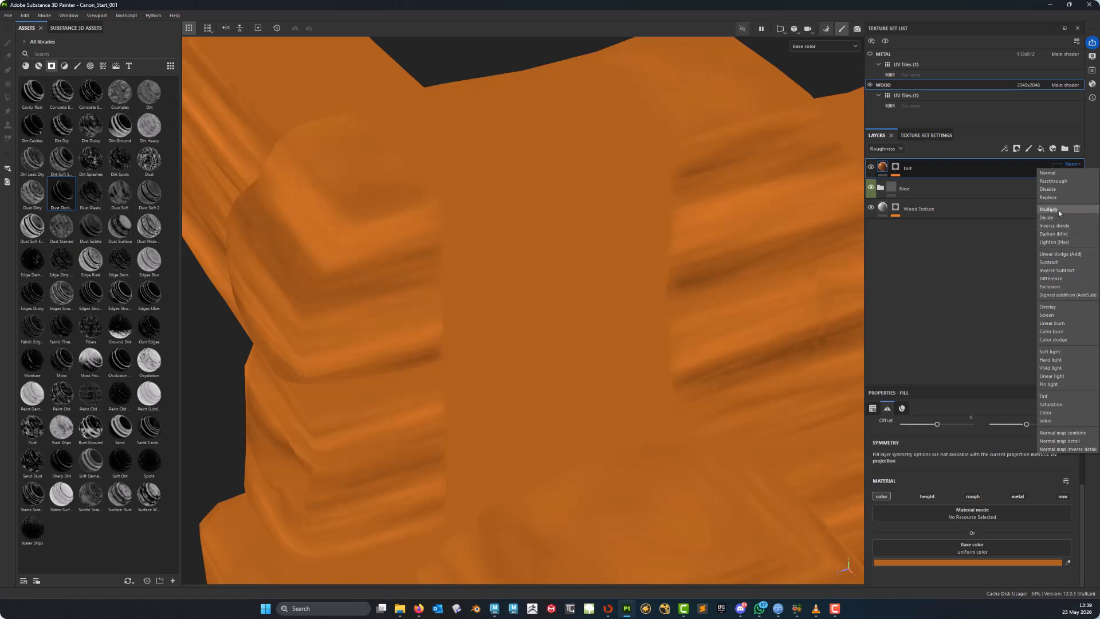
{"action": "left_click", "coordinate": [1059, 211]}
{"action": "left_click_drag", "start_coordinate": [699, 225], "coordinate": [617, 245], "text": "alt"}
{"action": "left_click", "coordinate": [1070, 164]}
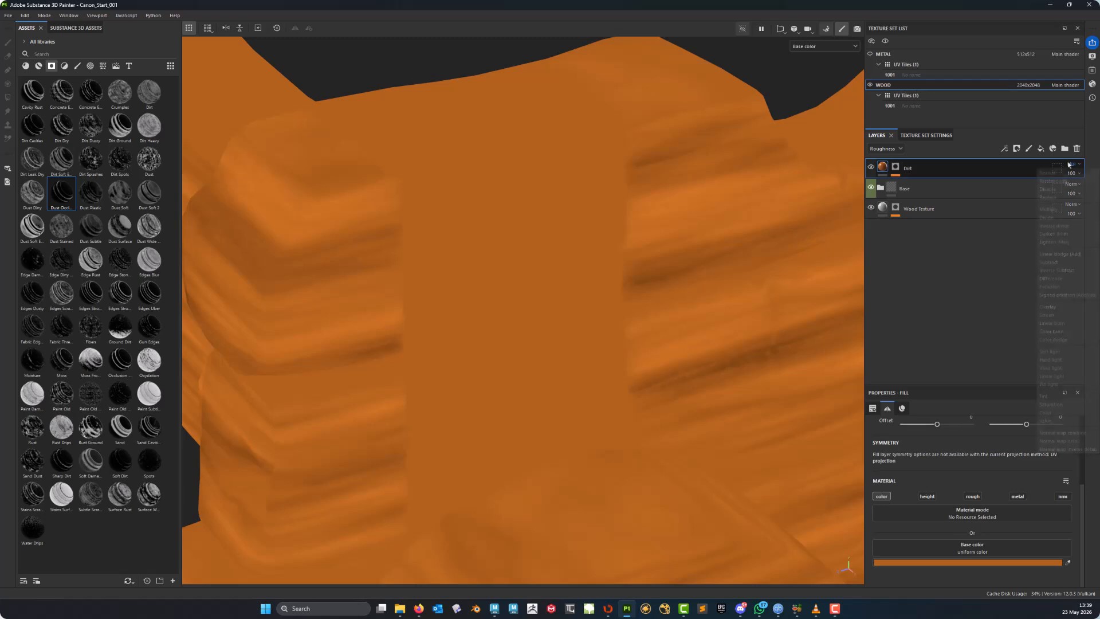
{"action": "left_click", "coordinate": [1063, 172]}
- Switch the layer stack to the Base color channel and set the Dirt layer's blend mode to Multiply
{"action": "left_click", "coordinate": [885, 149]}
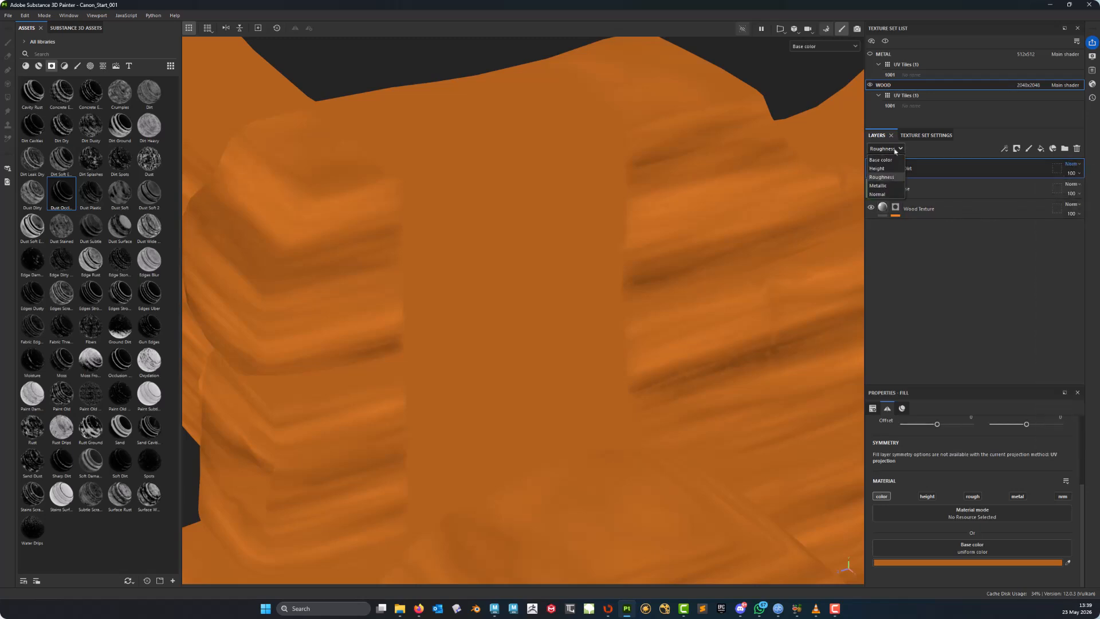
{"action": "left_click", "coordinate": [887, 156]}
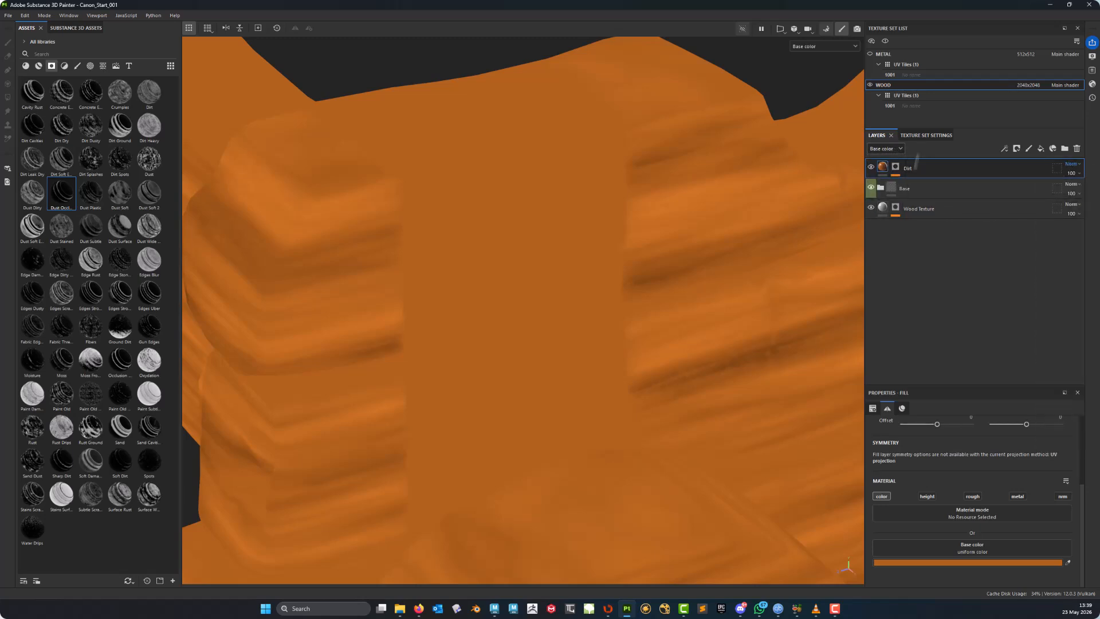
{"action": "left_click", "coordinate": [1080, 167]}
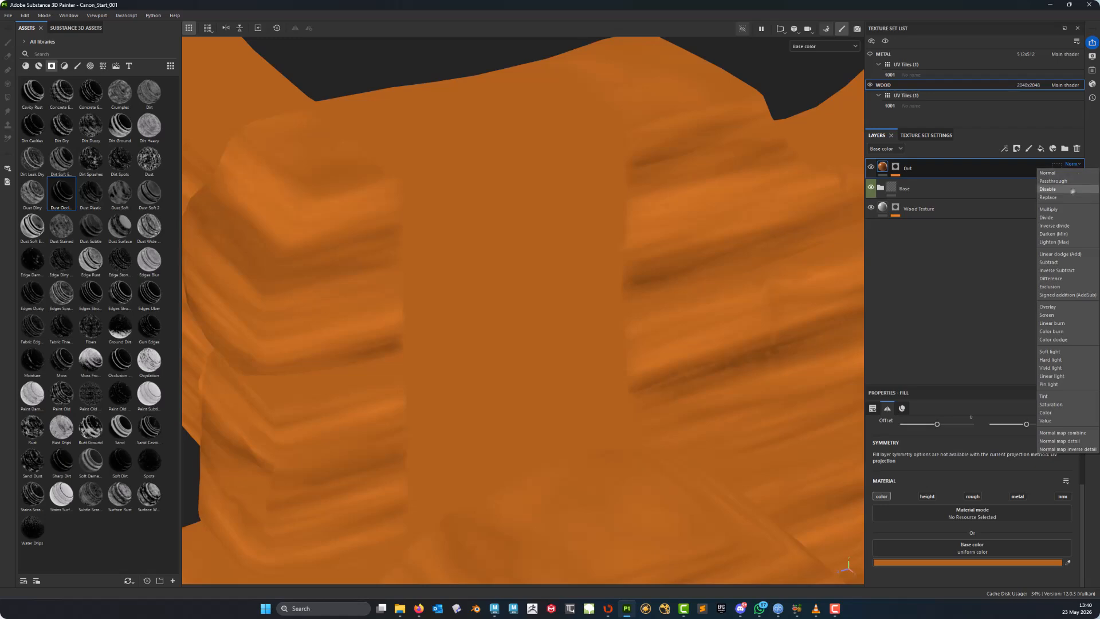
{"action": "left_click", "coordinate": [1055, 211]}
{"action": "left_click_drag", "start_coordinate": [564, 253], "coordinate": [547, 230], "text": "alt"}
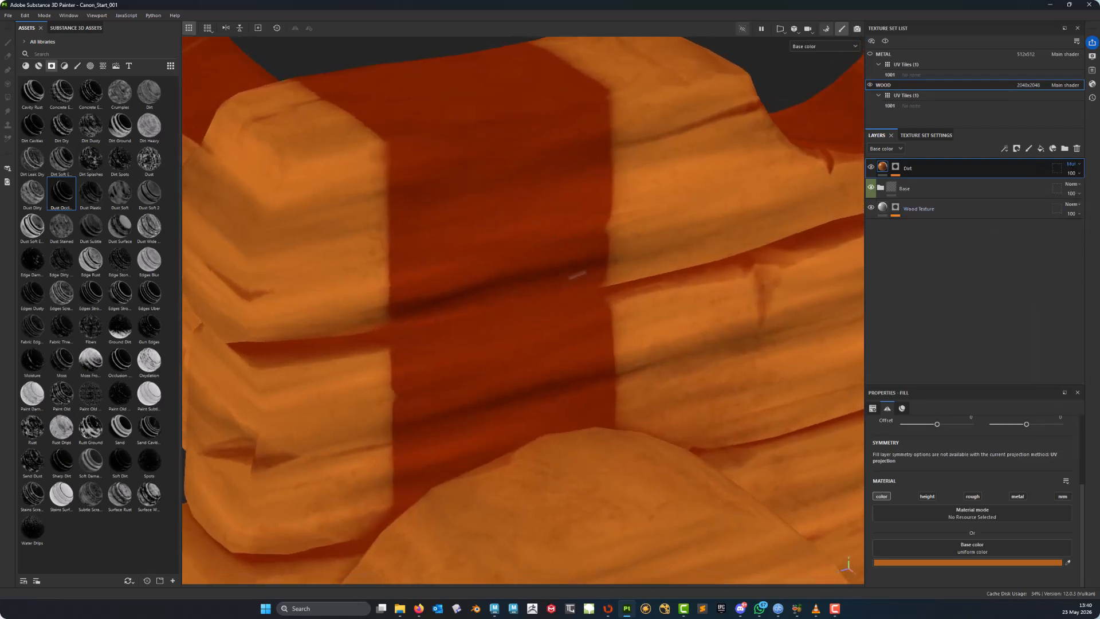
{"action": "left_click_drag", "start_coordinate": [590, 263], "coordinate": [621, 338], "text": "alt"}
{"action": "right_click_drag", "start_coordinate": [622, 338], "coordinate": [555, 386], "text": "alt"}
{"action": "middle_click_drag", "start_coordinate": [555, 387], "coordinate": [481, 227], "text": "alt"}
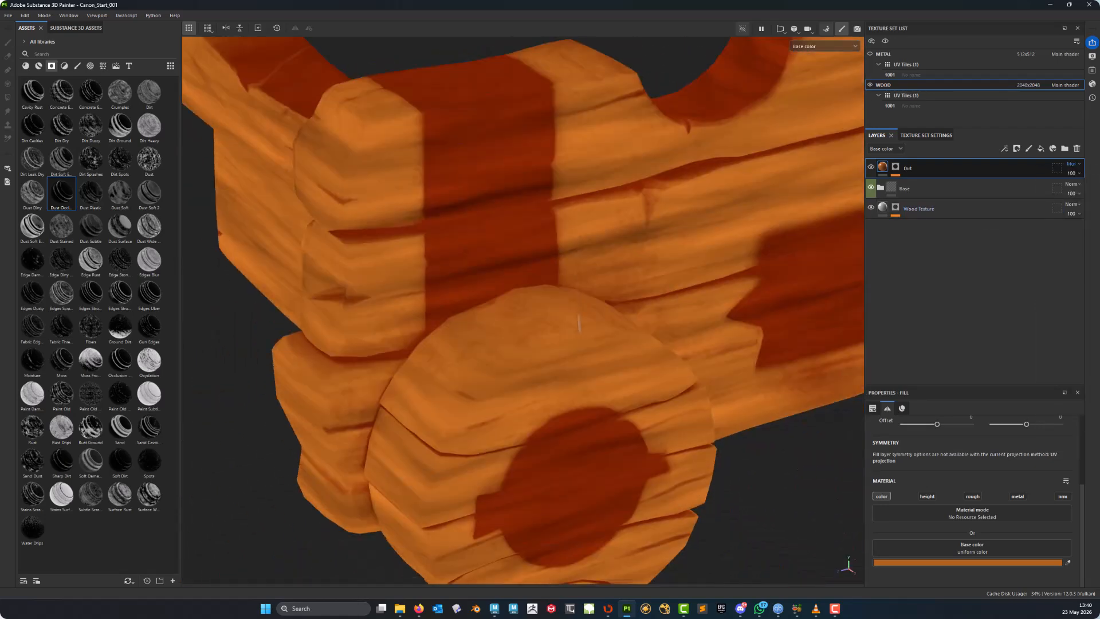
{"action": "left_click_drag", "start_coordinate": [653, 338], "coordinate": [610, 292], "text": "alt"}
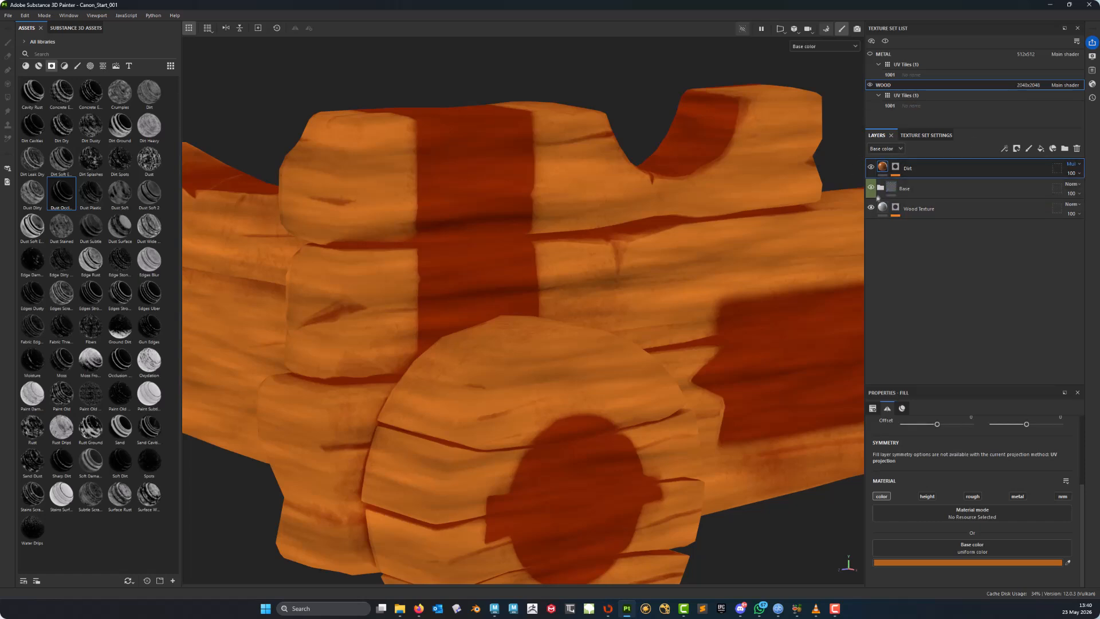
- Try the Overlay and Screen blend modes on the Dirt layer, then return it to Normal
{"action": "left_click", "coordinate": [1076, 164]}
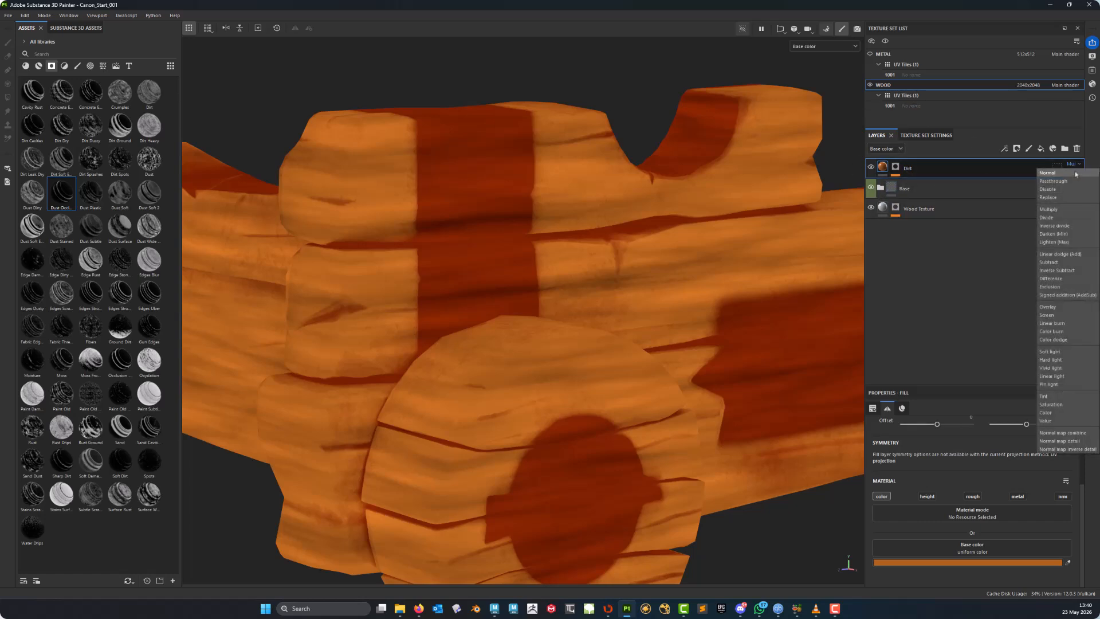
{"action": "left_click", "coordinate": [1048, 307]}
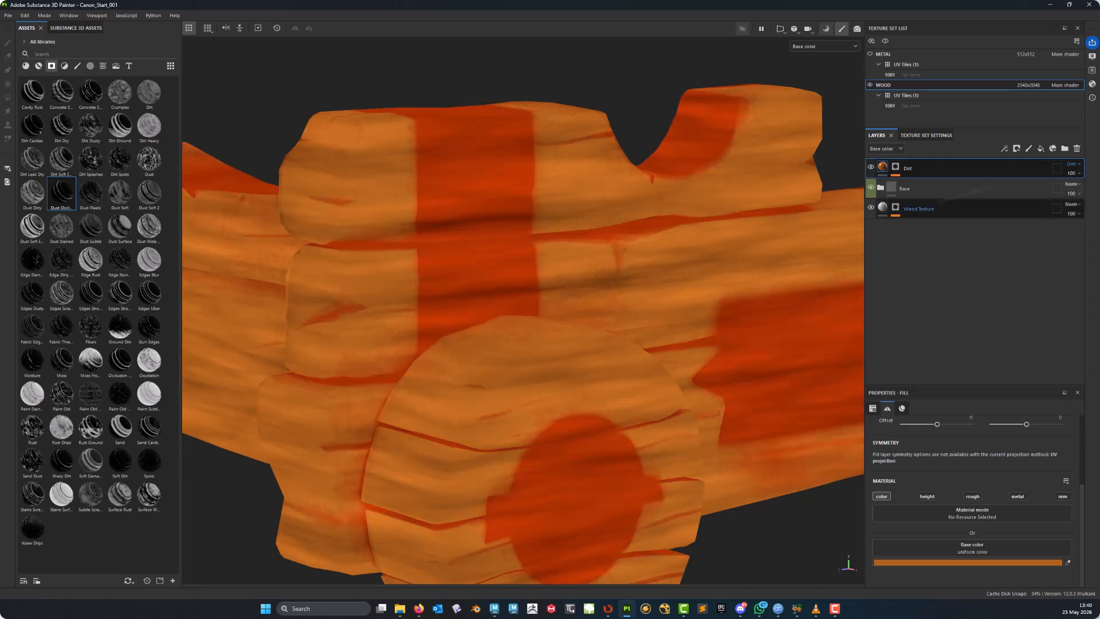
{"action": "left_click", "coordinate": [1072, 164]}
{"action": "left_click", "coordinate": [1048, 314]}
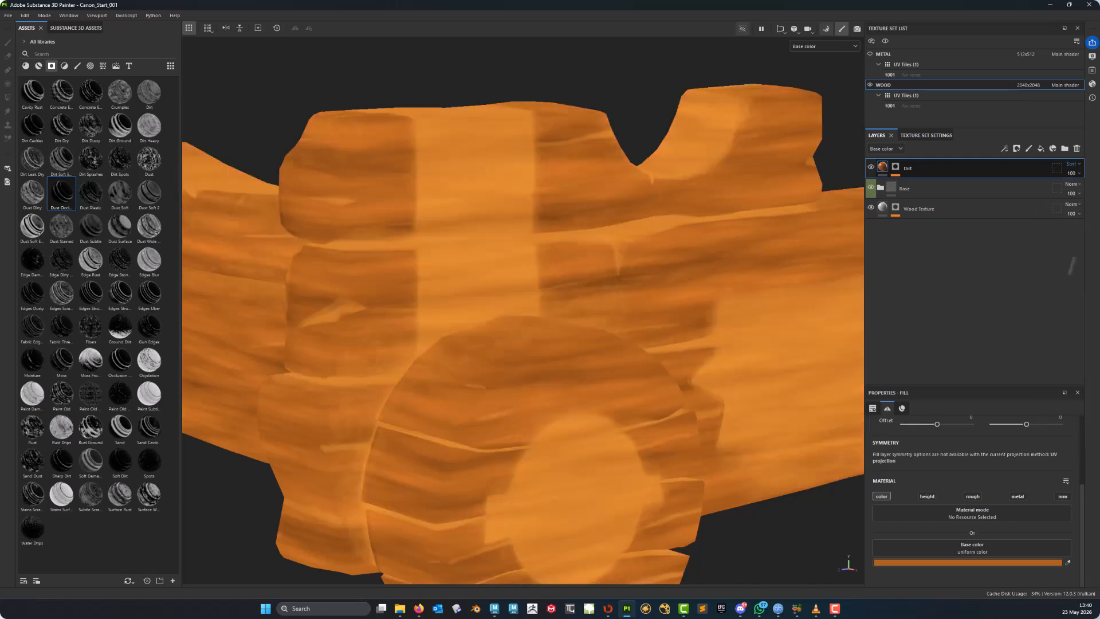
{"action": "left_click", "coordinate": [1075, 174]}
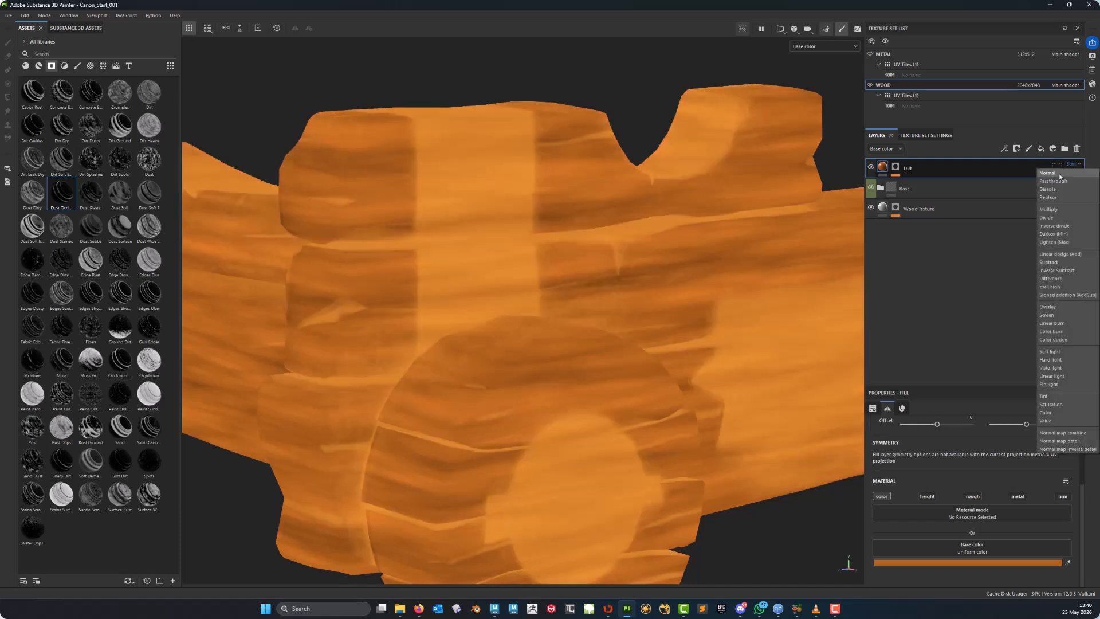
{"action": "left_click", "coordinate": [1065, 173]}
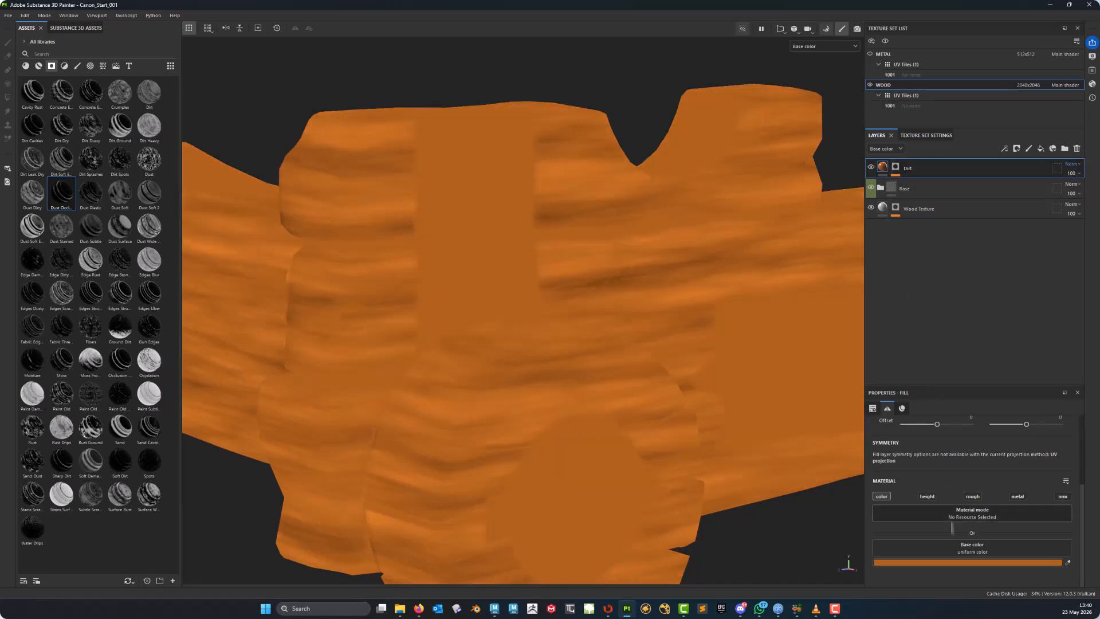
- Darken the Dirt layer's fill base colour to a deep brown, 402200
{"action": "left_click", "coordinate": [954, 563]}
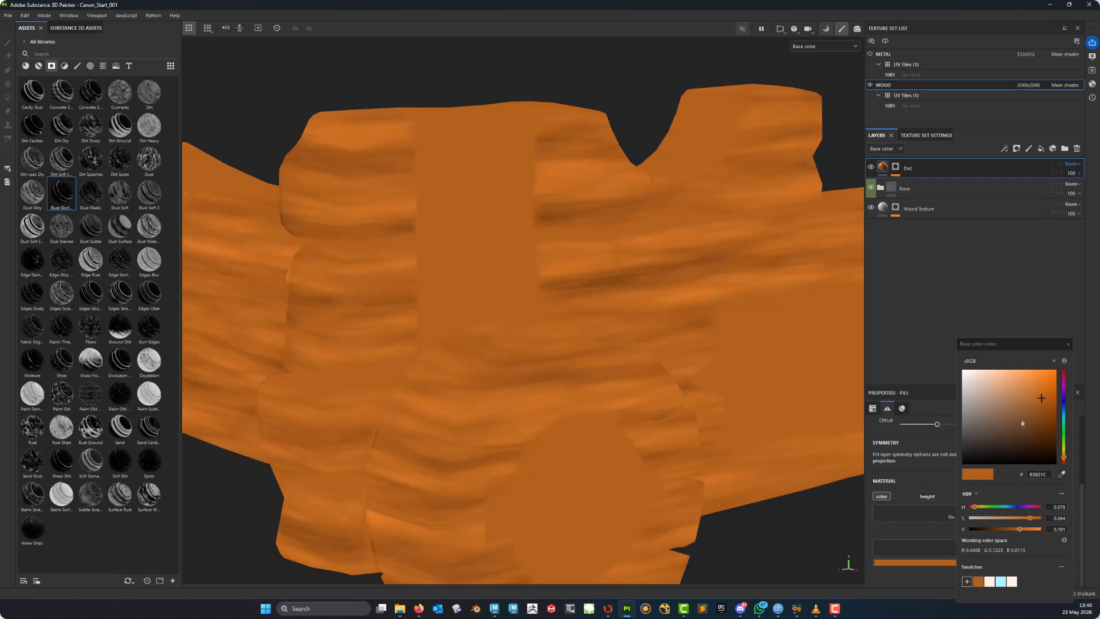
{"action": "left_click_drag", "start_coordinate": [1042, 400], "coordinate": [1044, 440]}
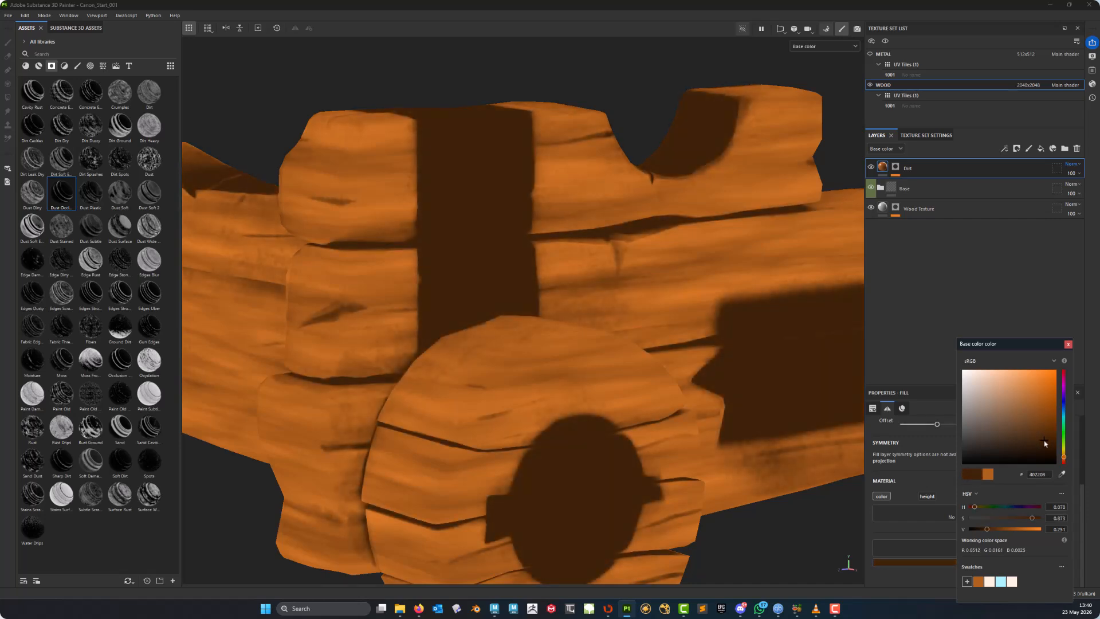
{"action": "left_click_drag", "start_coordinate": [1044, 441], "coordinate": [1044, 440]}
- Inspect the darker dirt colour on the carriage from several angles
{"action": "middle_click_drag", "start_coordinate": [712, 211], "coordinate": [584, 250], "text": "alt"}
{"action": "left_click_drag", "start_coordinate": [367, 229], "coordinate": [467, 279], "text": "alt"}
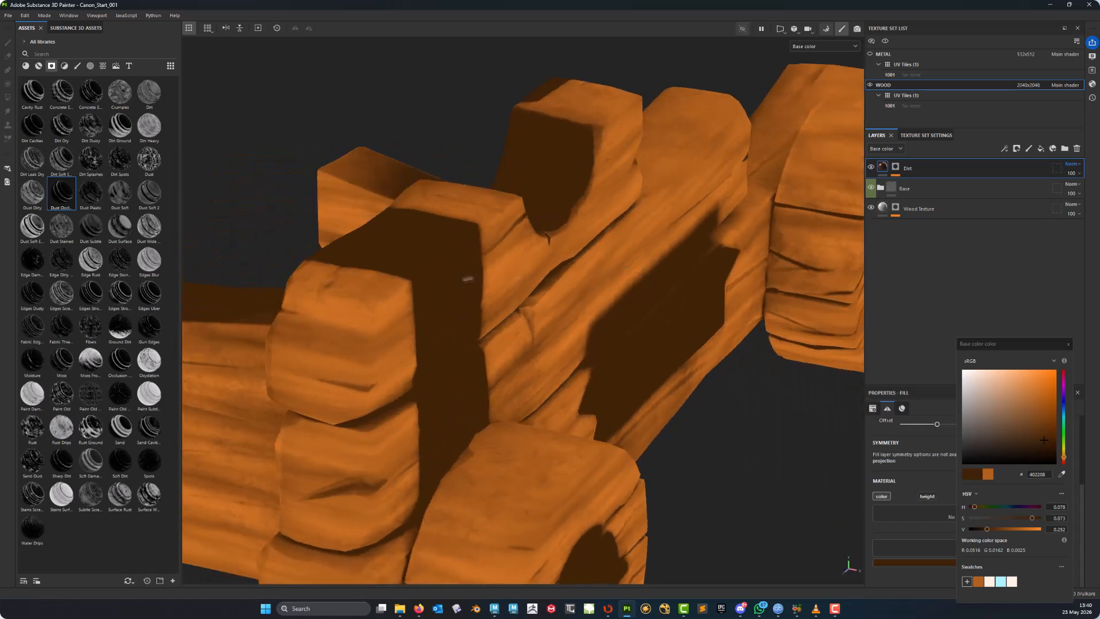
{"action": "middle_click_drag", "start_coordinate": [468, 279], "coordinate": [524, 308], "text": "alt"}
{"action": "left_click_drag", "start_coordinate": [524, 308], "coordinate": [561, 338], "text": "alt"}
{"action": "right_click_drag", "start_coordinate": [561, 338], "coordinate": [787, 227], "text": "alt"}
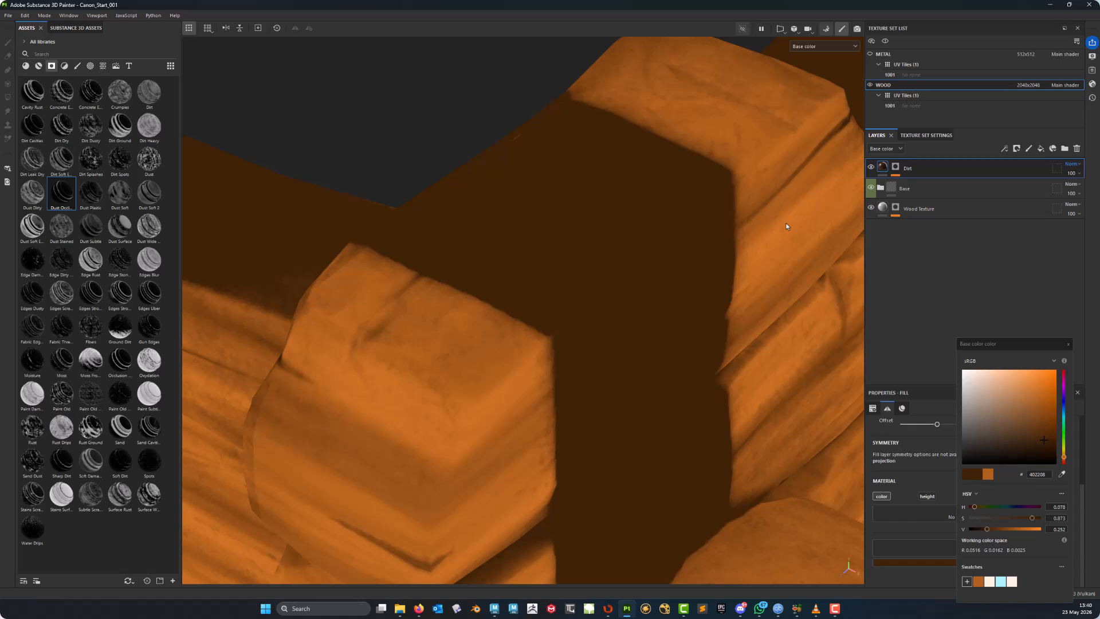
{"action": "middle_click_drag", "start_coordinate": [444, 225], "coordinate": [566, 257], "text": "alt"}
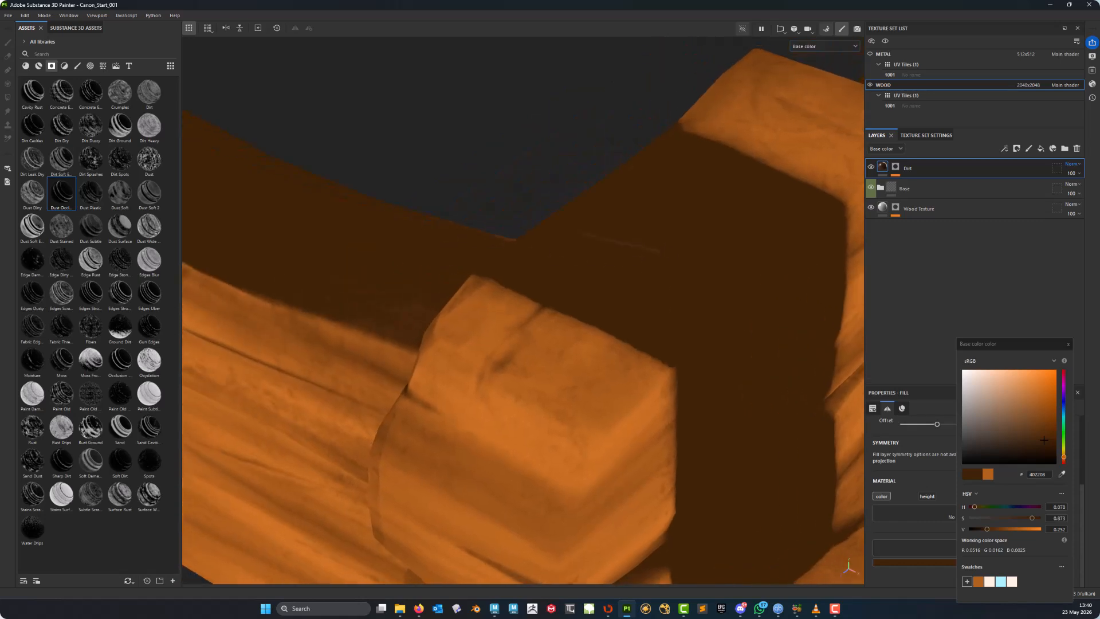
{"action": "right_click_drag", "start_coordinate": [651, 245], "coordinate": [385, 292], "text": "alt"}
{"action": "middle_click_drag", "start_coordinate": [736, 438], "coordinate": [568, 320], "text": "alt"}
{"action": "left_click_drag", "start_coordinate": [567, 332], "coordinate": [517, 280], "text": "alt"}
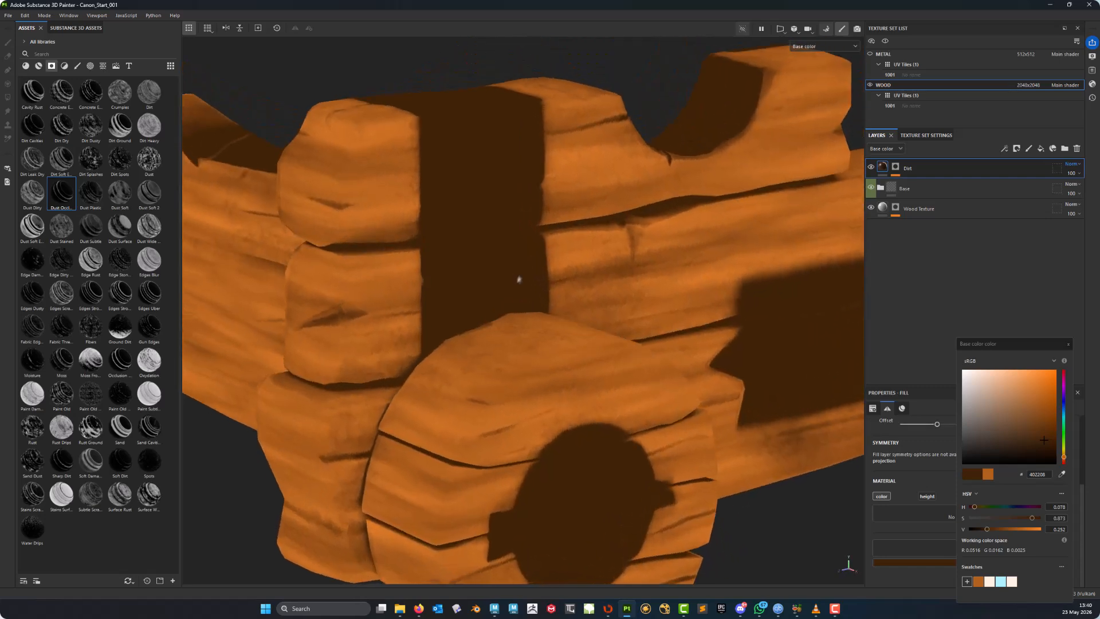
{"action": "middle_click_drag", "start_coordinate": [534, 392], "coordinate": [530, 312], "text": "alt"}
{"action": "left_click_drag", "start_coordinate": [531, 312], "coordinate": [566, 367], "text": "alt"}
{"action": "middle_click_drag", "start_coordinate": [565, 367], "coordinate": [560, 268], "text": "alt"}
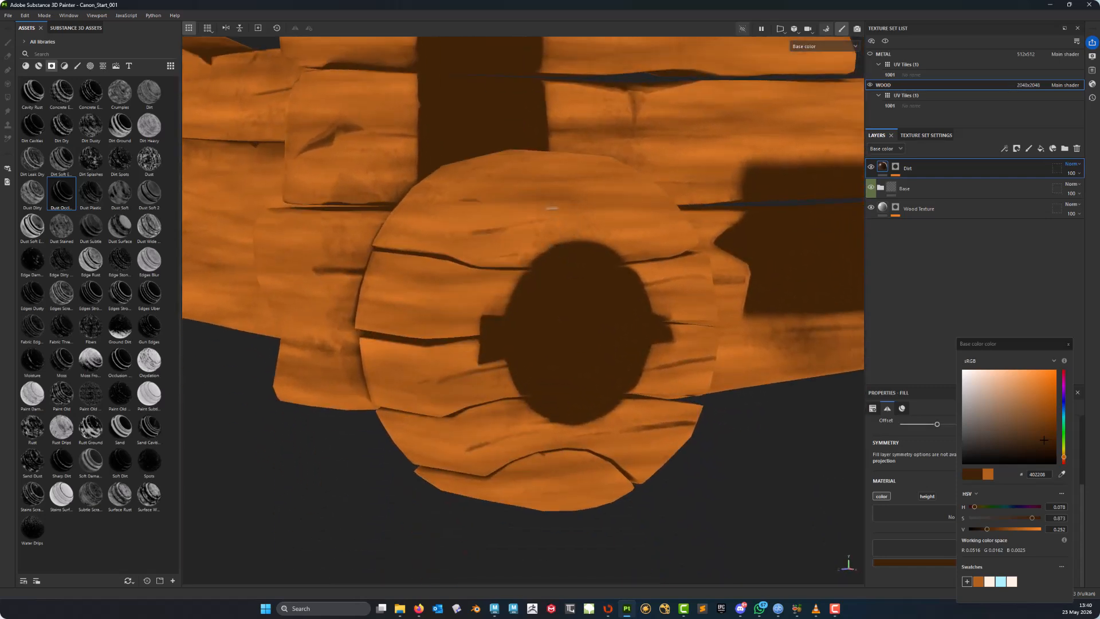
{"action": "middle_click_drag", "start_coordinate": [551, 208], "coordinate": [517, 249], "text": "alt"}
{"action": "left_click_drag", "start_coordinate": [518, 249], "coordinate": [636, 245], "text": "alt"}
{"action": "right_click_drag", "start_coordinate": [636, 245], "coordinate": [468, 248], "text": "alt"}
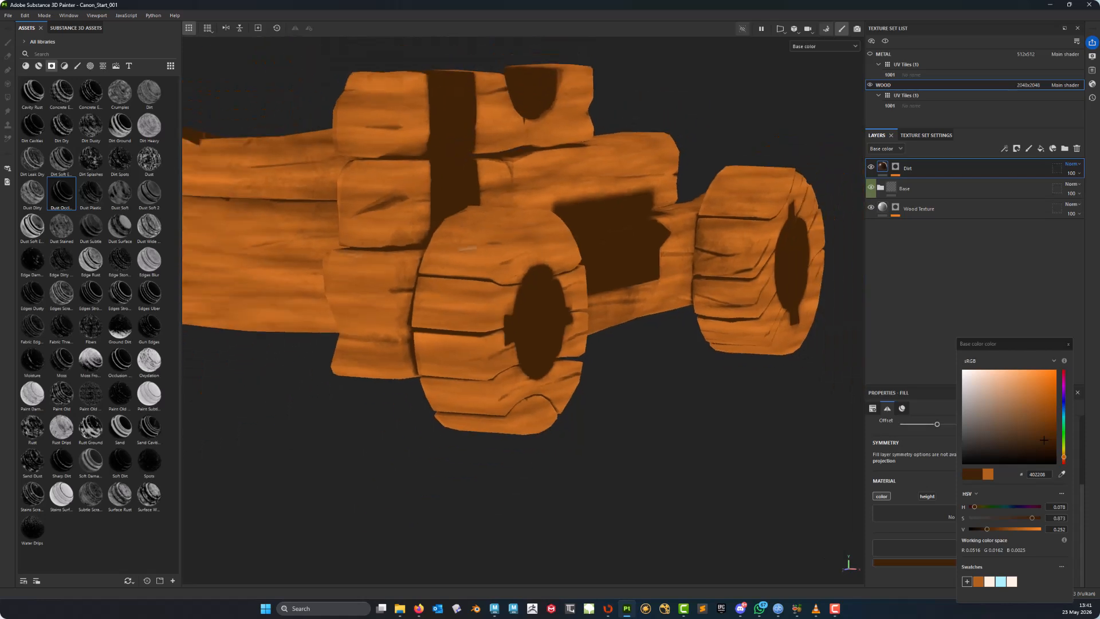
{"action": "middle_click_drag", "start_coordinate": [468, 248], "coordinate": [470, 264], "text": "alt"}
{"action": "left_click_drag", "start_coordinate": [533, 268], "coordinate": [504, 270], "text": "alt"}
- Switch the viewport to the full material view and inspect the carriage's wood and dirt
{"action": "key", "text": "m"}
{"action": "middle_click_drag", "start_coordinate": [546, 216], "coordinate": [537, 306], "text": "alt"}
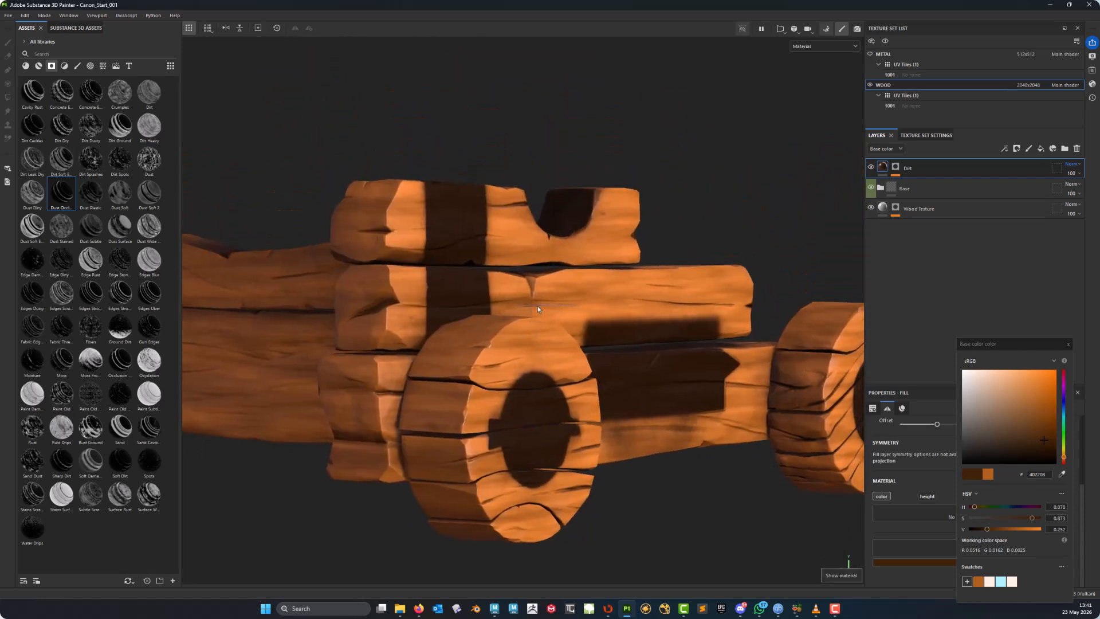
{"action": "left_click_drag", "start_coordinate": [538, 306], "coordinate": [507, 315], "text": "alt"}
{"action": "right_click_drag", "start_coordinate": [507, 315], "coordinate": [579, 314], "text": "alt"}
{"action": "middle_click_drag", "start_coordinate": [579, 314], "coordinate": [610, 265], "text": "alt"}
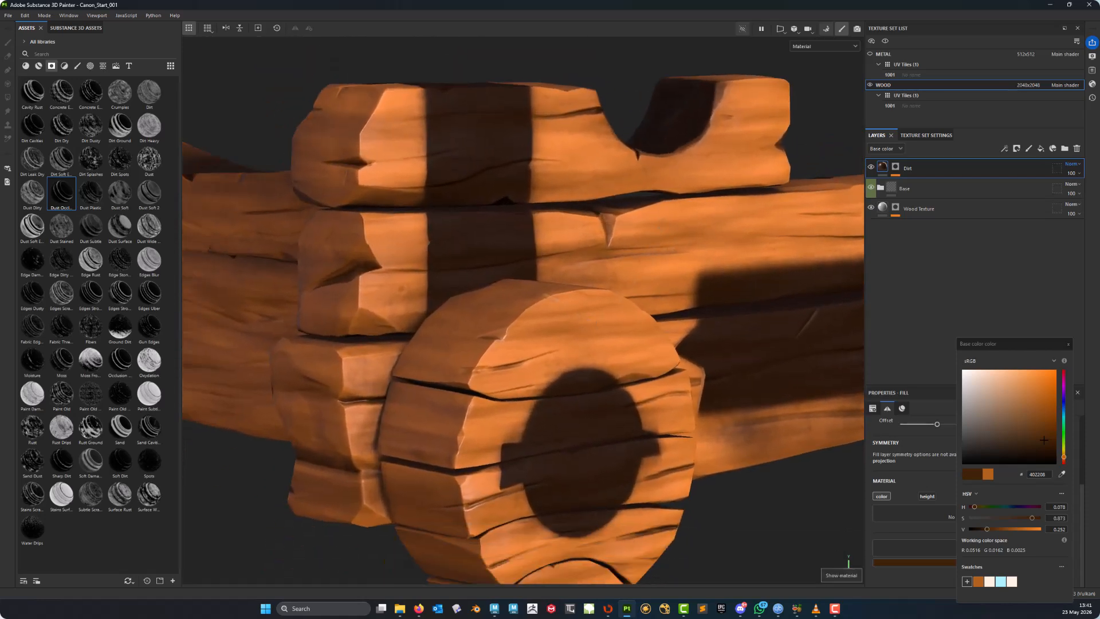
{"action": "right_click_drag", "start_coordinate": [611, 265], "coordinate": [644, 266], "text": "alt"}
{"action": "middle_click_drag", "start_coordinate": [644, 266], "coordinate": [601, 222], "text": "alt"}
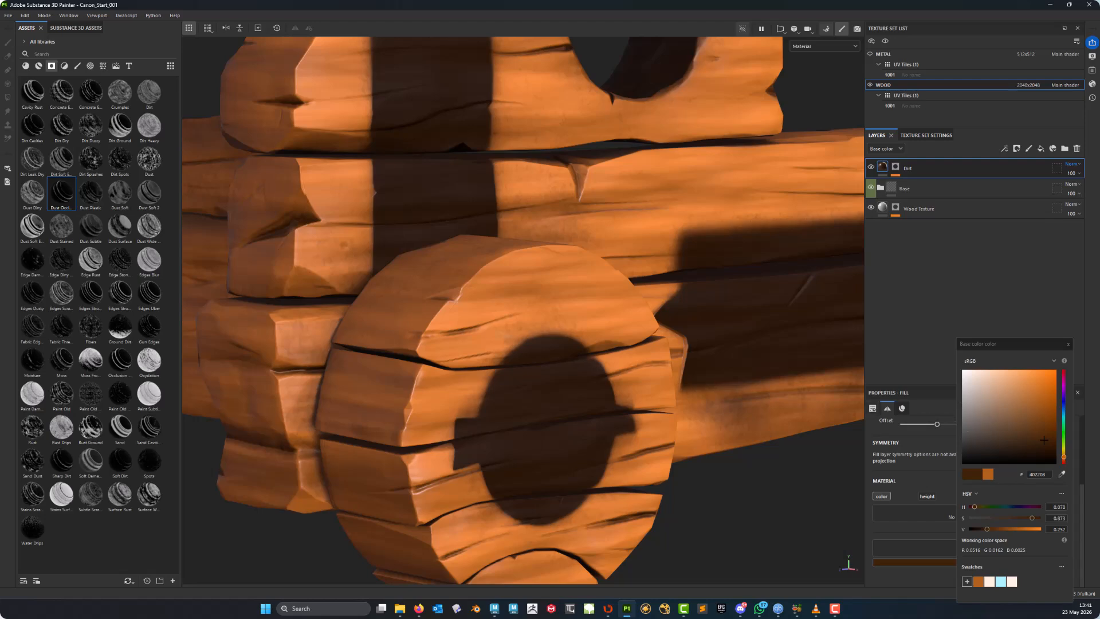
{"action": "middle_click_drag", "start_coordinate": [599, 298], "coordinate": [450, 262], "text": "alt"}
{"action": "mouse_move", "coordinate": [450, 263]}
{"action": "left_mouse_down", "text": "alt"}
{"action": "mouse_move", "coordinate": [409, 259]}
{"action": "mouse_move", "coordinate": [444, 264]}
{"action": "left_mouse_up", "text": "alt"}
{"action": "middle_click_drag", "start_coordinate": [365, 349], "coordinate": [511, 322], "text": "alt"}
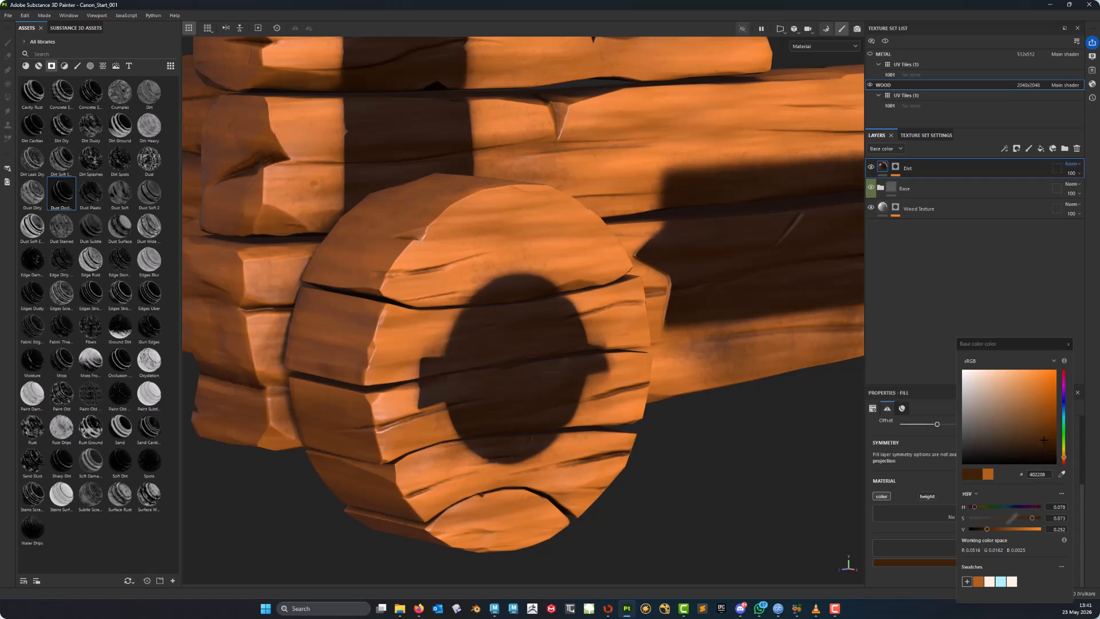
- Lighten the Dirt base colour by raising its value to 0.395 (65360D)
{"action": "left_click_drag", "start_coordinate": [988, 530], "coordinate": [998, 533]}
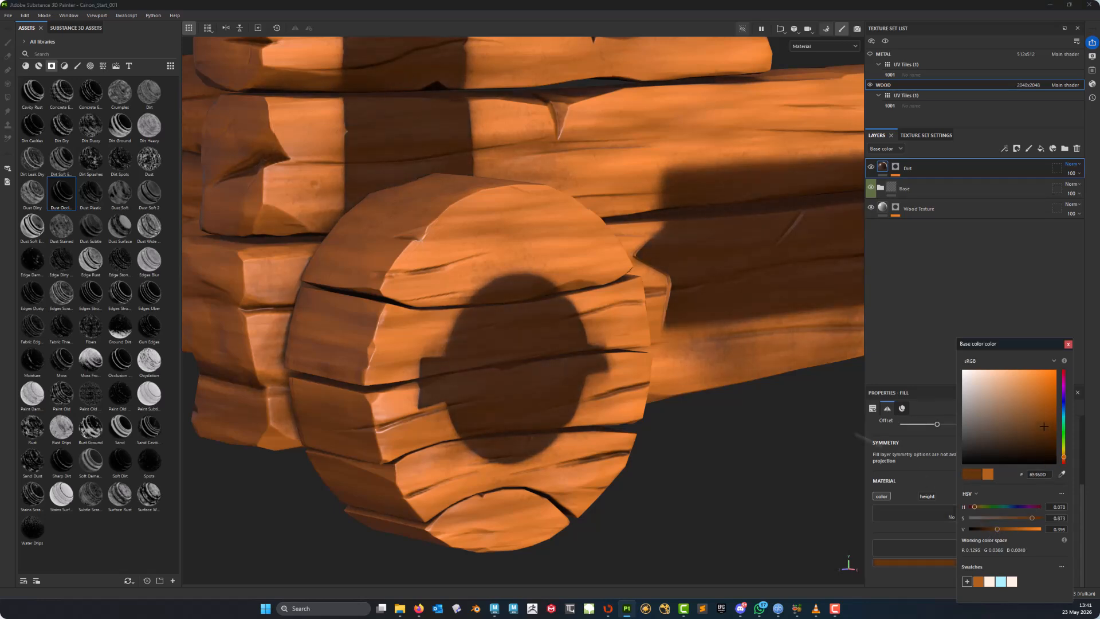
{"action": "middle_click_drag", "start_coordinate": [565, 192], "coordinate": [573, 269], "text": "alt"}
{"action": "right_click_drag", "start_coordinate": [573, 269], "coordinate": [534, 275], "text": "alt"}
{"action": "middle_click_drag", "start_coordinate": [533, 275], "coordinate": [549, 306], "text": "alt"}
{"action": "left_click_drag", "start_coordinate": [548, 306], "coordinate": [593, 292], "text": "alt"}
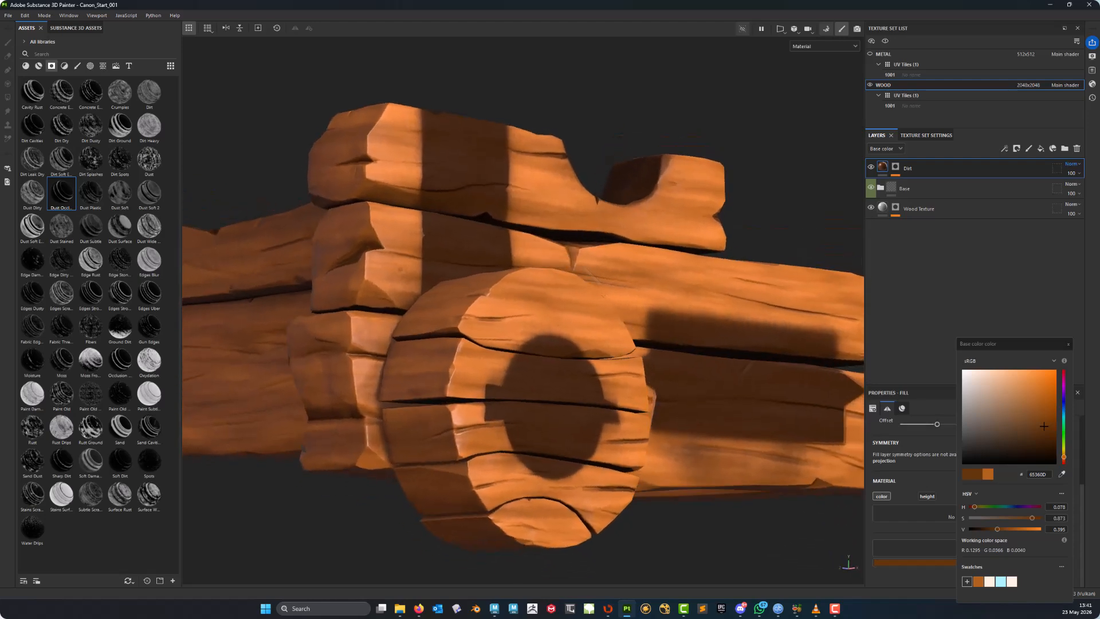
{"action": "right_click_drag", "start_coordinate": [593, 292], "coordinate": [573, 305], "text": "alt"}
{"action": "middle_click_drag", "start_coordinate": [573, 305], "coordinate": [519, 322], "text": "alt"}
{"action": "left_click_drag", "start_coordinate": [519, 322], "coordinate": [603, 399], "text": "alt"}
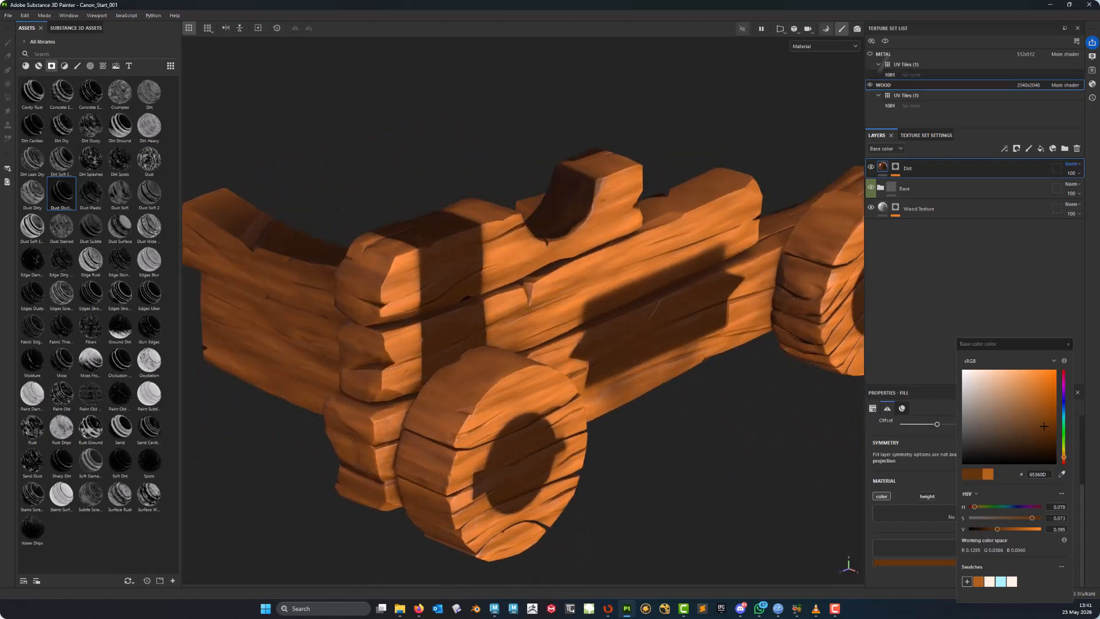
- Show the METAL texture set again and inspect the whole cannon from several angles
{"action": "left_click", "coordinate": [870, 53]}
{"action": "middle_click_drag", "start_coordinate": [585, 368], "coordinate": [516, 326], "text": "alt"}
{"action": "left_click_drag", "start_coordinate": [516, 326], "coordinate": [529, 268], "text": "alt"}
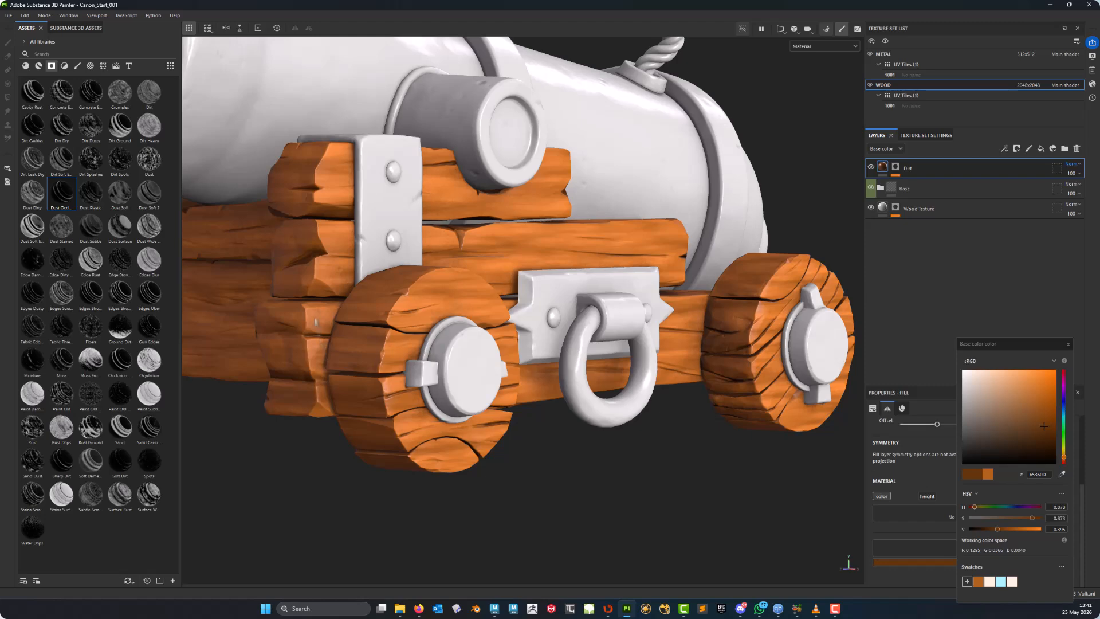
{"action": "right_click_drag", "start_coordinate": [529, 268], "coordinate": [579, 275], "text": "alt"}
{"action": "left_click_drag", "start_coordinate": [579, 275], "coordinate": [591, 332], "text": "alt"}
{"action": "right_click_drag", "start_coordinate": [590, 333], "coordinate": [538, 367], "text": "alt"}
{"action": "left_click_drag", "start_coordinate": [538, 367], "coordinate": [570, 398], "text": "alt"}
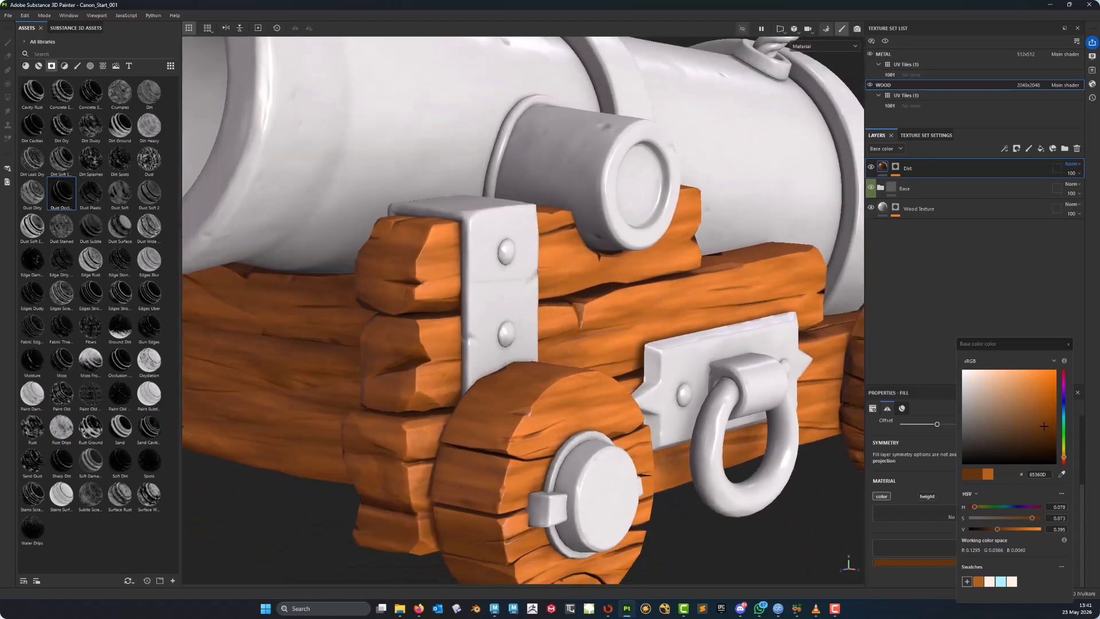
{"action": "middle_click_drag", "start_coordinate": [570, 398], "coordinate": [583, 299], "text": "alt"}
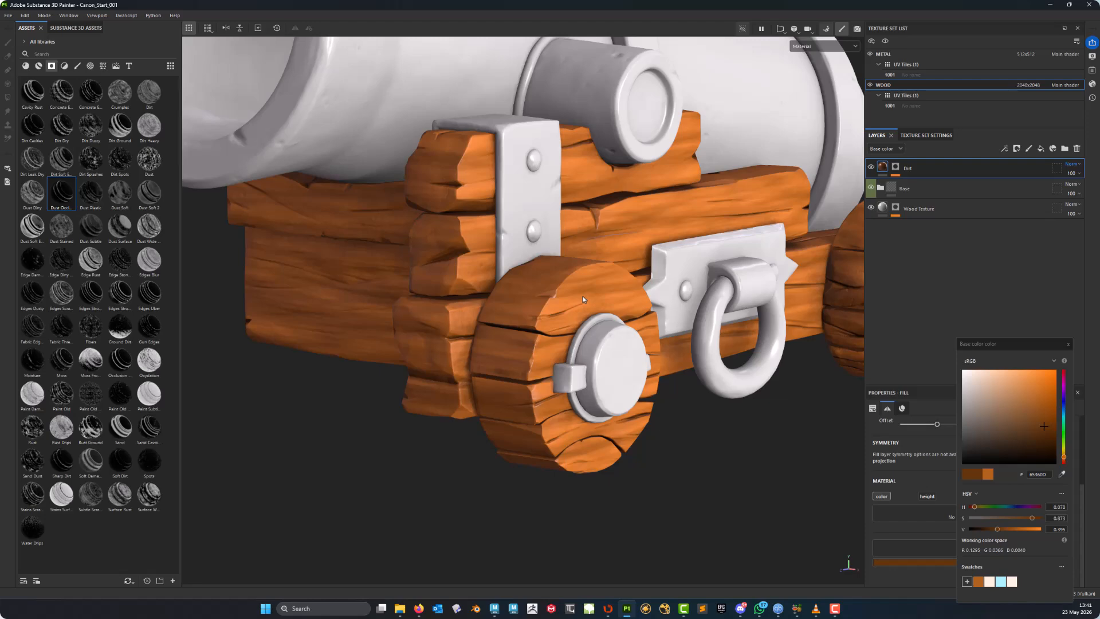
{"action": "left_click_drag", "start_coordinate": [722, 286], "coordinate": [659, 315], "text": "alt"}
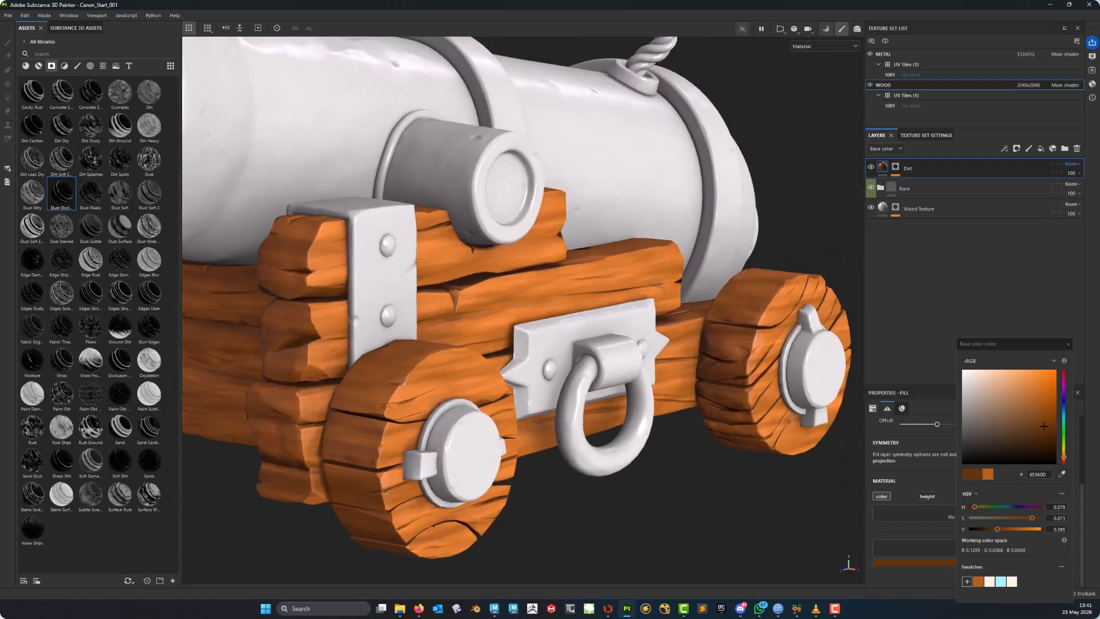
{"action": "right_click_drag", "start_coordinate": [659, 316], "coordinate": [636, 327], "text": "alt"}
{"action": "left_click_drag", "start_coordinate": [636, 327], "coordinate": [609, 341], "text": "alt"}
{"action": "middle_click_drag", "start_coordinate": [610, 340], "coordinate": [633, 284], "text": "alt"}
{"action": "left_click_drag", "start_coordinate": [632, 284], "coordinate": [690, 232], "text": "alt"}
{"action": "middle_click_drag", "start_coordinate": [691, 232], "coordinate": [696, 327], "text": "alt"}
{"action": "right_click_drag", "start_coordinate": [601, 335], "coordinate": [385, 297], "text": "alt"}
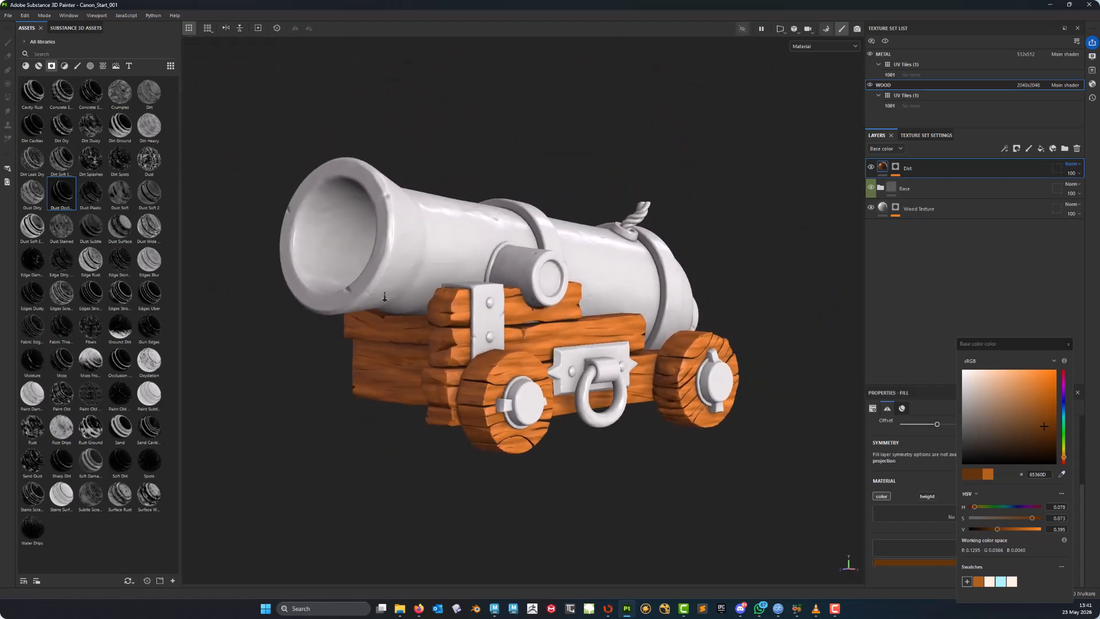